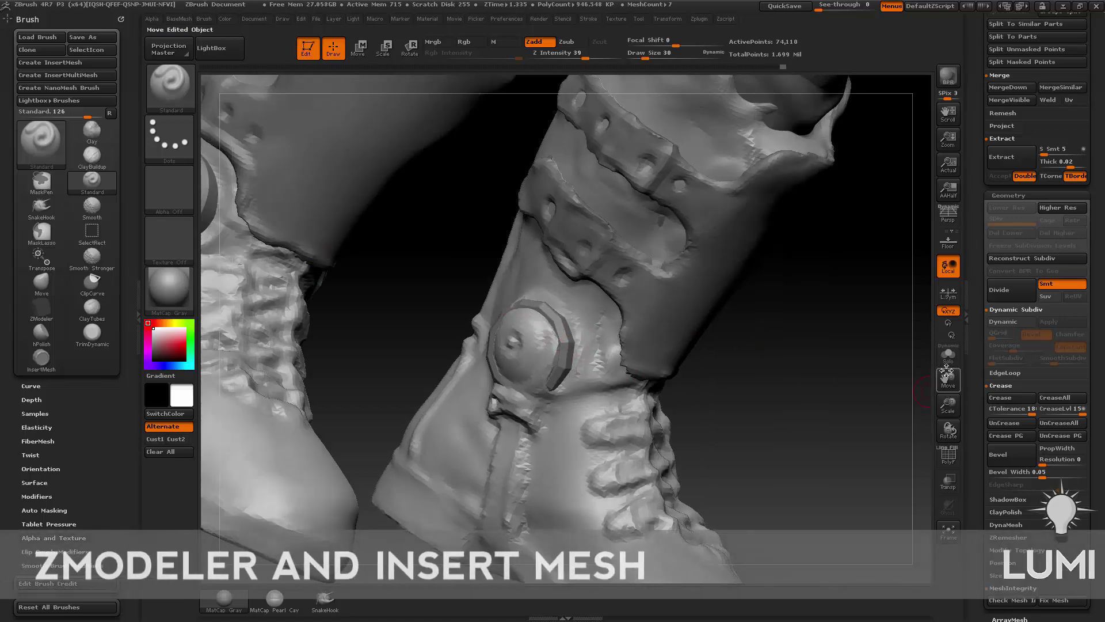
Carve down the rounded bump inside the boot's ankle ring with the Clay brush at draw size 105
{"action": "left_click", "coordinate": [947, 361]}
{"action": "left_click_drag", "start_coordinate": [735, 382], "coordinate": [549, 315]}
{"action": "left_click_drag", "start_coordinate": [659, 371], "coordinate": [538, 322]}
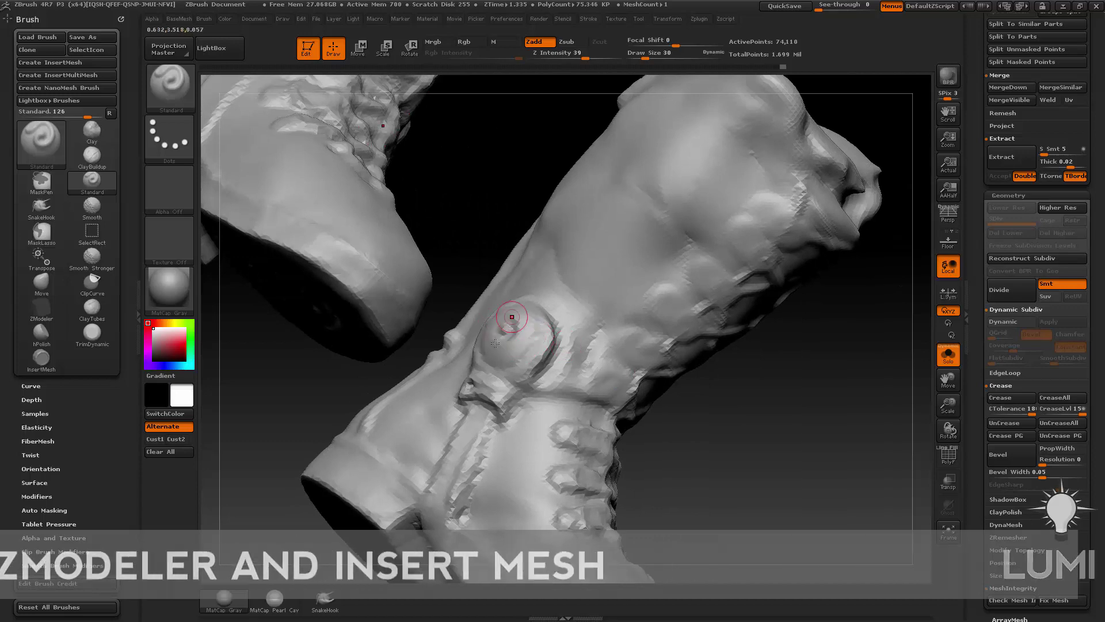
{"action": "left_click_drag", "start_coordinate": [794, 406], "coordinate": [828, 379]}
{"action": "left_click", "coordinate": [948, 355]}
{"action": "key", "text": "b"}
{"action": "key", "text": "c"}
{"action": "key", "text": "l"}
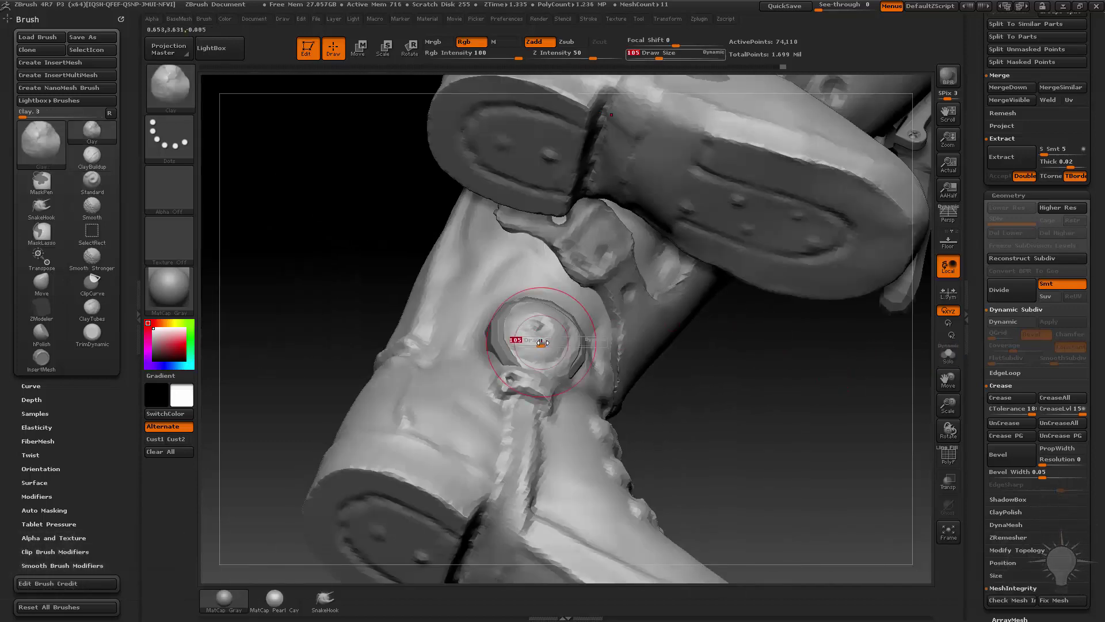
{"action": "mouse_move", "coordinate": [541, 343]}
{"action": "left_mouse_down"}
{"action": "mouse_move", "coordinate": [536, 335]}
{"action": "mouse_move", "coordinate": [529, 348]}
{"action": "left_mouse_up"}
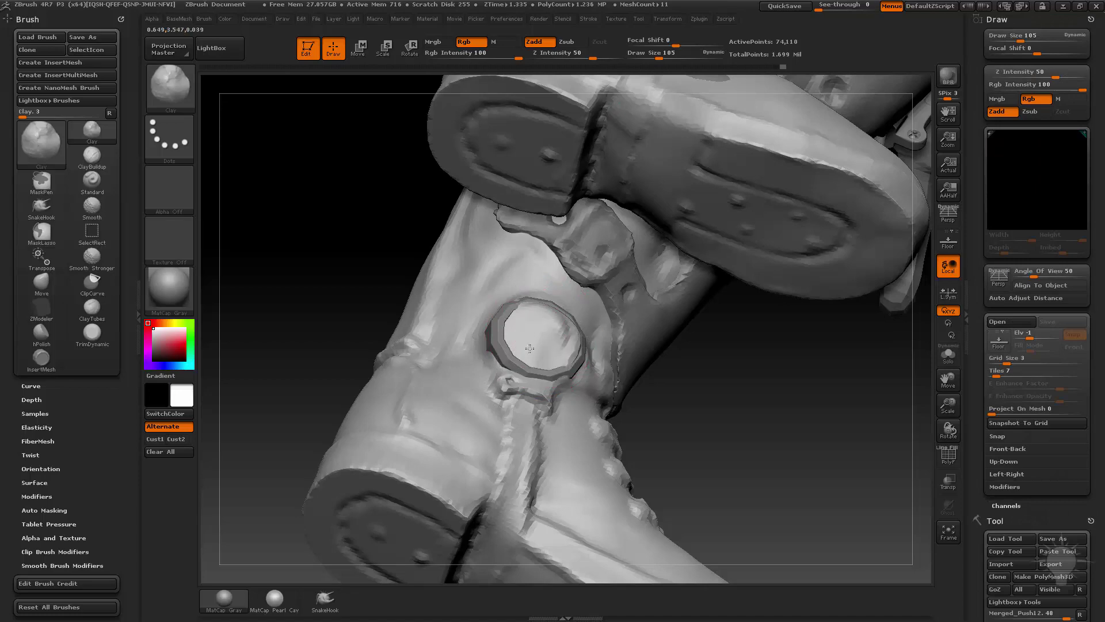
{"action": "left_click", "coordinate": [1090, 20]}
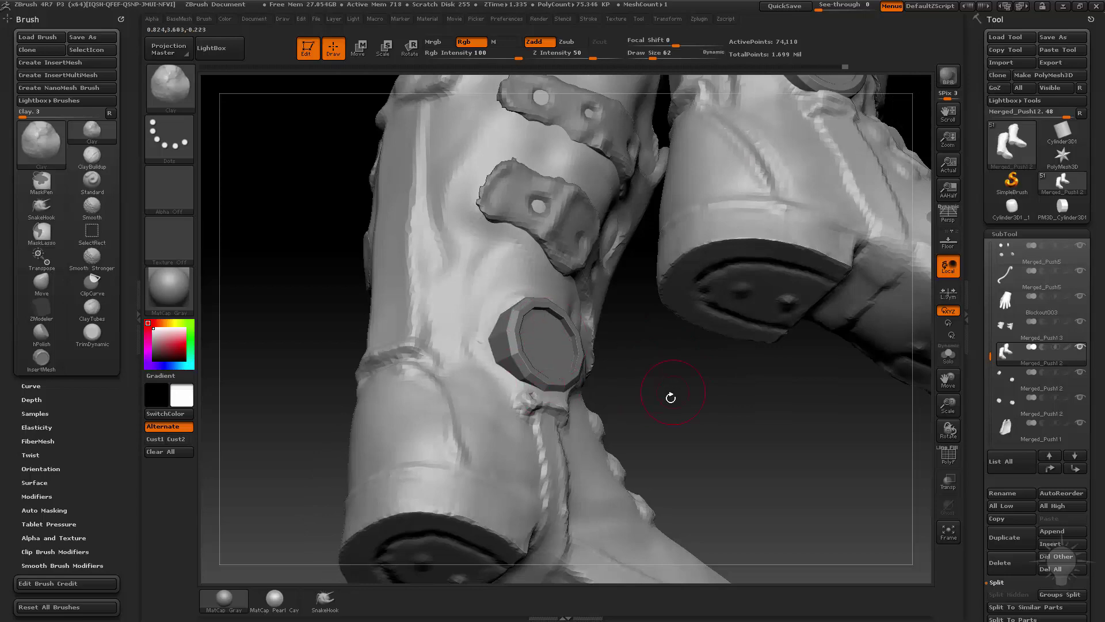
Refine the boot surface around the rim of the ankle disc with the Clay brush at draw size 59
{"action": "mouse_move", "coordinate": [670, 397]}
{"action": "left_mouse_down"}
{"action": "mouse_move", "coordinate": [515, 335]}
{"action": "mouse_move", "coordinate": [519, 297]}
{"action": "left_mouse_up"}
{"action": "left_click_drag", "start_coordinate": [682, 423], "coordinate": [610, 383]}
{"action": "left_click_drag", "start_coordinate": [464, 296], "coordinate": [522, 345]}
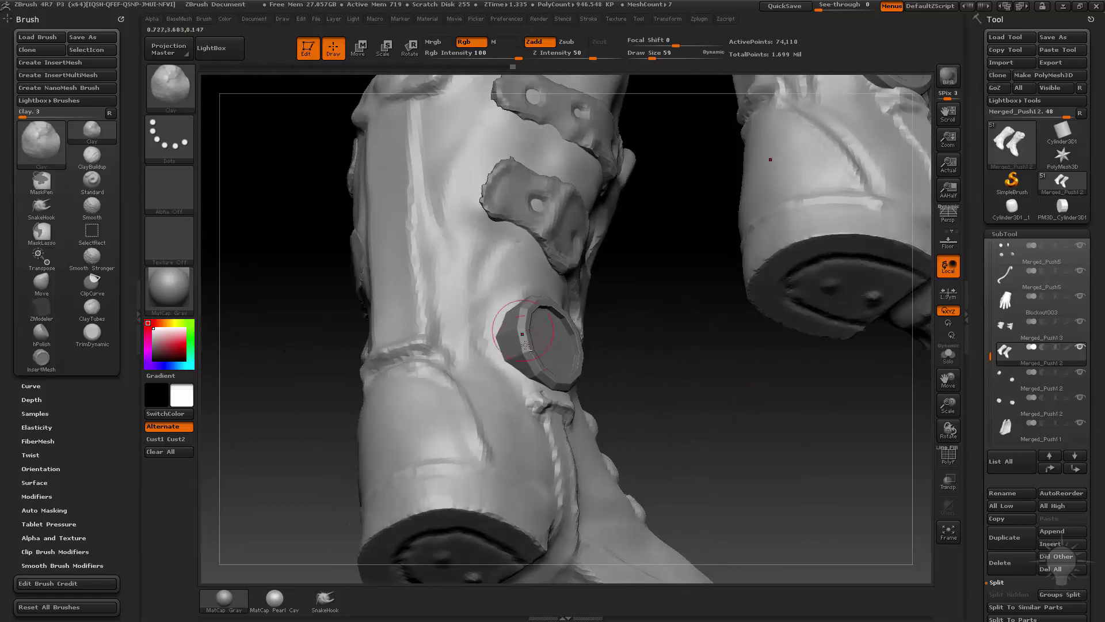
{"action": "left_click_drag", "start_coordinate": [527, 298], "coordinate": [512, 309]}
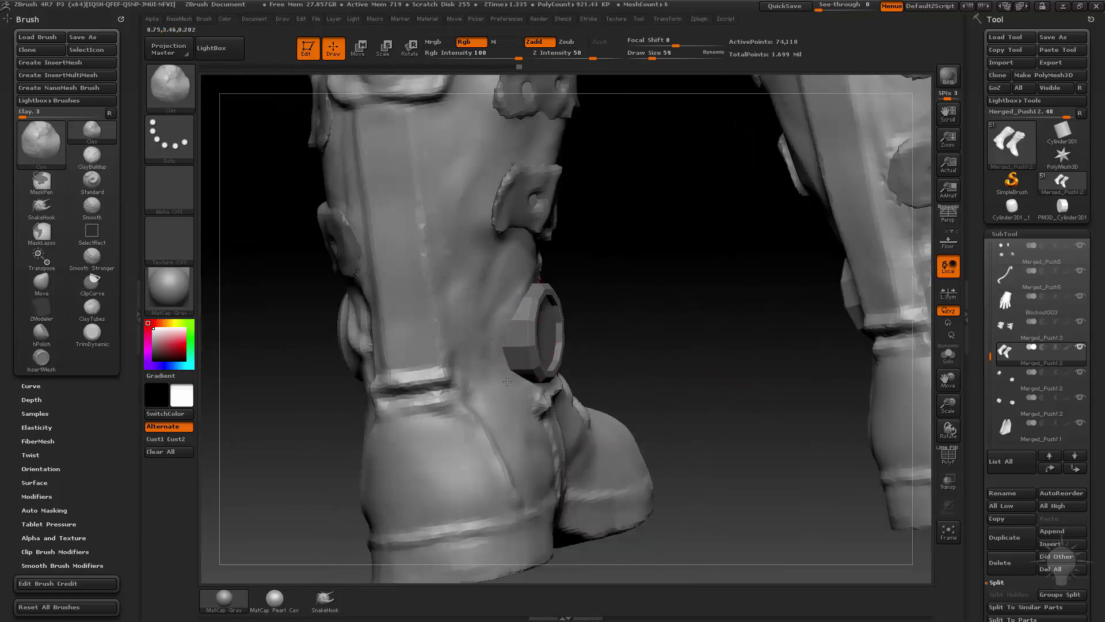
Build up and smooth the boot surface beside the ankle disc with the Standard brush at draw size 39
{"action": "key", "text": "b"}
{"action": "key", "text": "s"}
{"action": "key", "text": "t"}
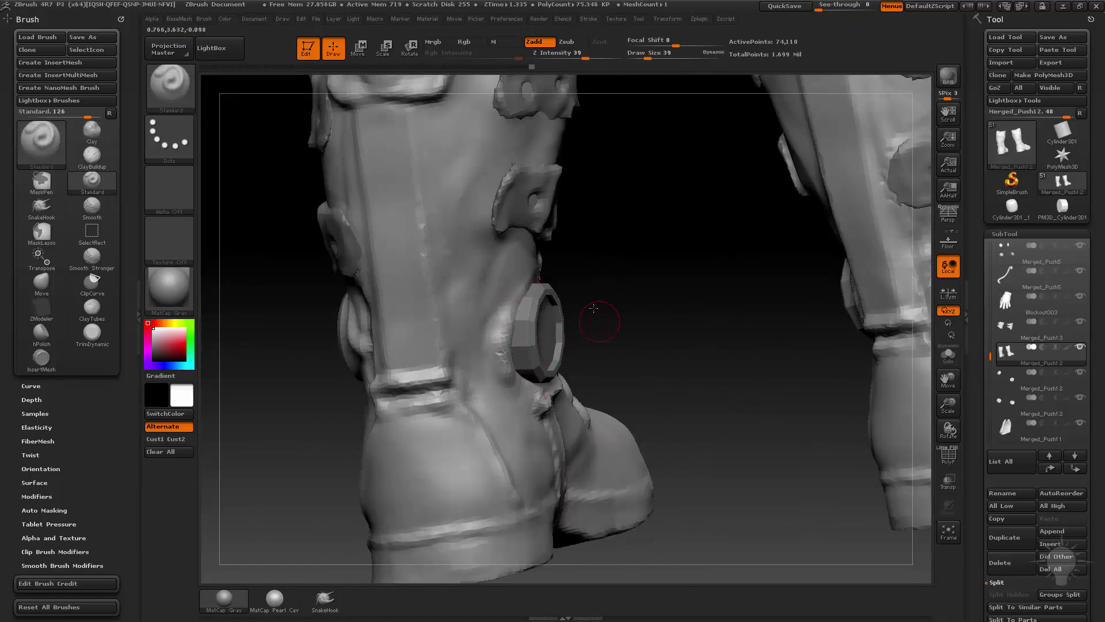
{"action": "left_click_drag", "start_coordinate": [588, 300], "coordinate": [541, 298]}
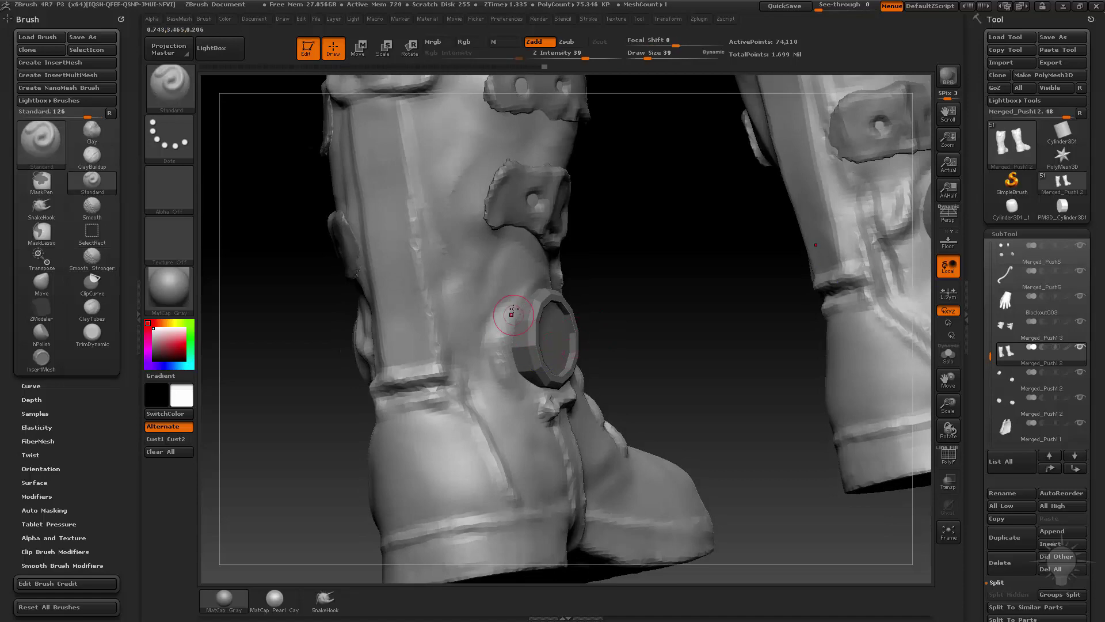
{"action": "left_click_drag", "start_coordinate": [498, 343], "coordinate": [499, 360]}
{"action": "left_click_drag", "start_coordinate": [498, 322], "coordinate": [502, 360], "text": "shift"}
{"action": "mouse_move", "coordinate": [646, 347]}
{"action": "left_mouse_down"}
{"action": "mouse_move", "coordinate": [567, 337]}
{"action": "mouse_move", "coordinate": [577, 352]}
{"action": "left_mouse_up"}
{"action": "left_click_drag", "start_coordinate": [574, 346], "coordinate": [571, 367], "text": "shift"}
Select the ankle disc subtool and move it slightly toward the boot
{"action": "left_click_drag", "start_coordinate": [835, 329], "coordinate": [812, 274]}
{"action": "left_click", "coordinate": [559, 338], "text": "alt"}
{"action": "left_click_drag", "start_coordinate": [829, 315], "coordinate": [782, 313]}
{"action": "key", "text": "w"}
{"action": "left_click_drag", "start_coordinate": [585, 324], "coordinate": [849, 308]}
{"action": "left_click_drag", "start_coordinate": [714, 316], "coordinate": [710, 317]}
{"action": "key", "text": "q"}
{"action": "mouse_move", "coordinate": [799, 263]}
{"action": "left_mouse_down"}
{"action": "mouse_move", "coordinate": [827, 264]}
{"action": "mouse_move", "coordinate": [809, 308]}
{"action": "left_mouse_up"}
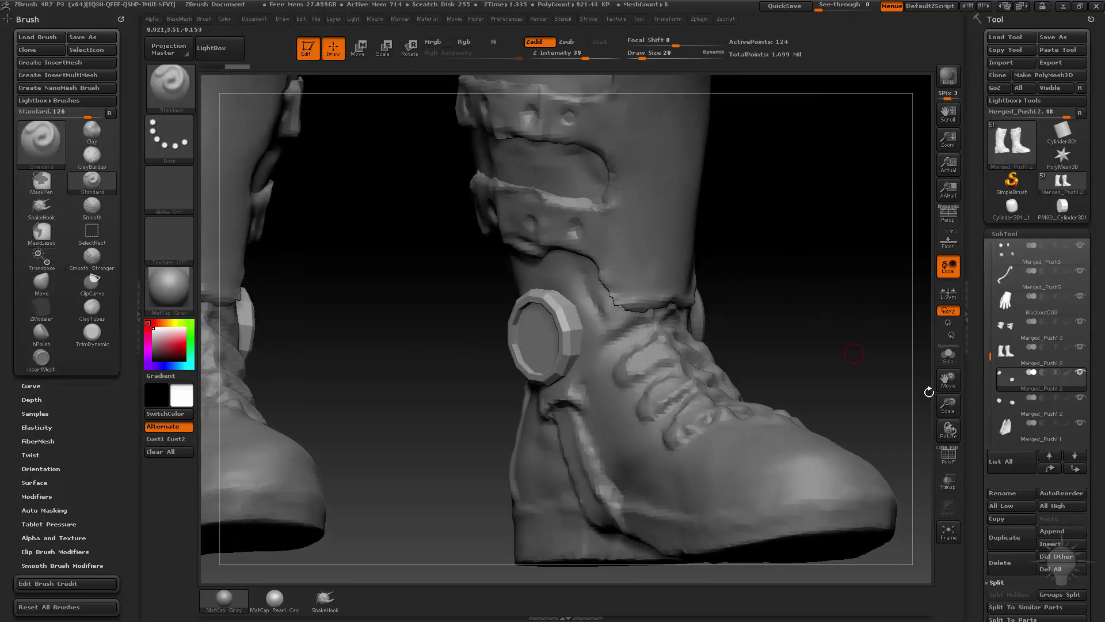
Duplicate the ankle disc subtool and isolate the copy with its PolyFrame displayed, using a draw size of 10
{"action": "left_click", "coordinate": [1004, 537]}
{"action": "left_click", "coordinate": [948, 454]}
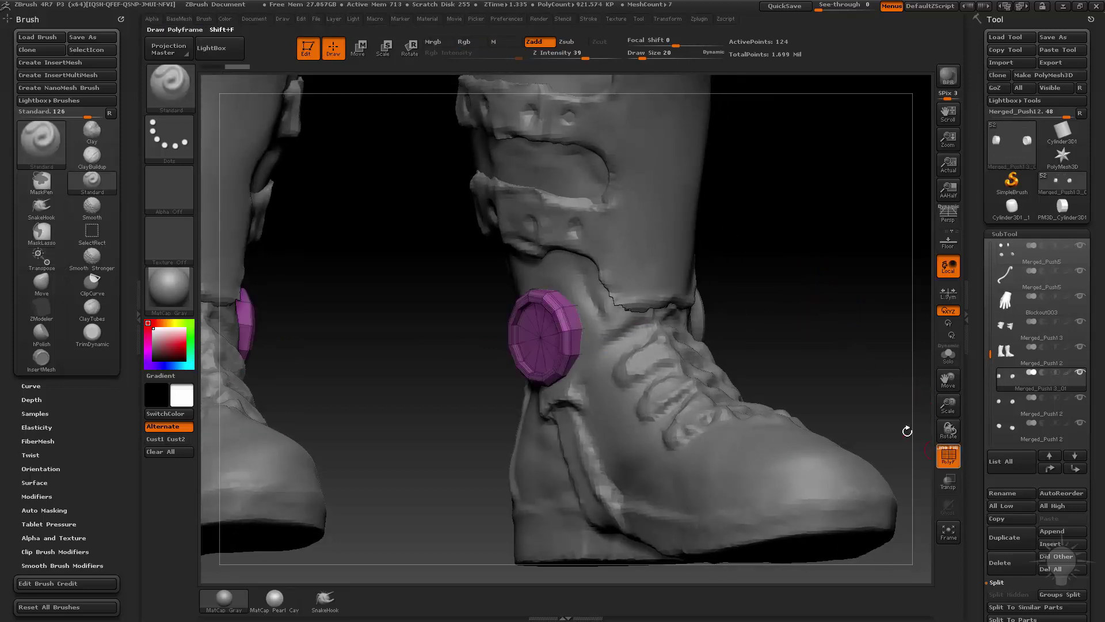
{"action": "mouse_move", "coordinate": [804, 284]}
{"action": "left_mouse_down"}
{"action": "mouse_move", "coordinate": [828, 322]}
{"action": "mouse_move", "coordinate": [762, 373]}
{"action": "mouse_move", "coordinate": [785, 388]}
{"action": "mouse_move", "coordinate": [790, 372]}
{"action": "left_mouse_up"}
{"action": "left_click", "coordinate": [948, 354]}
{"action": "key", "text": "s"}
{"action": "left_click", "coordinate": [769, 373]}
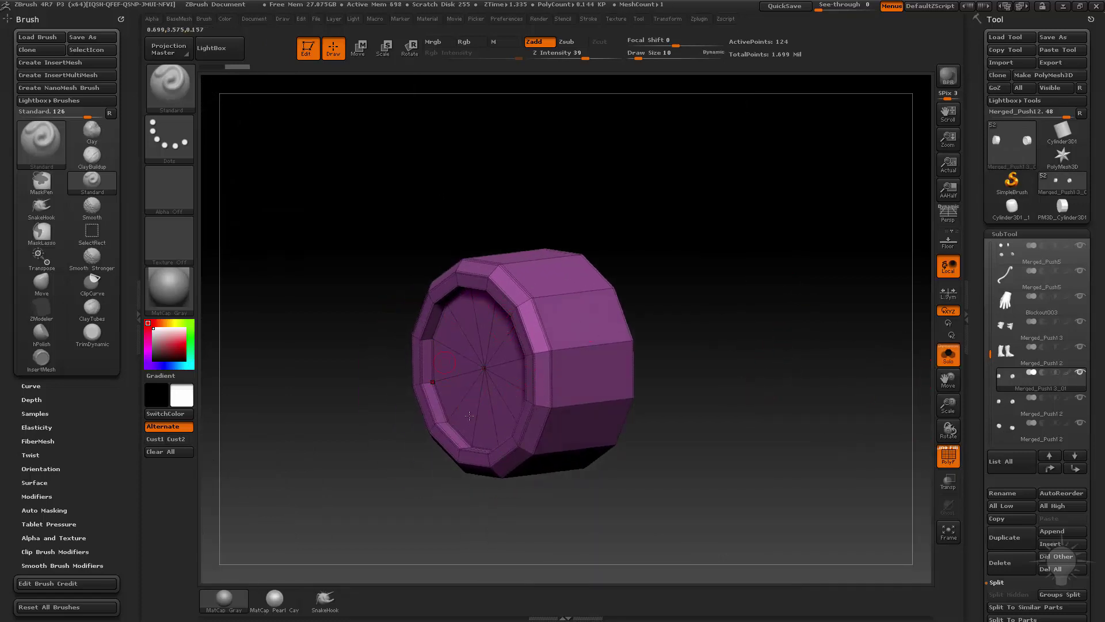
{"action": "left_click_drag", "start_coordinate": [547, 311], "coordinate": [465, 324]}
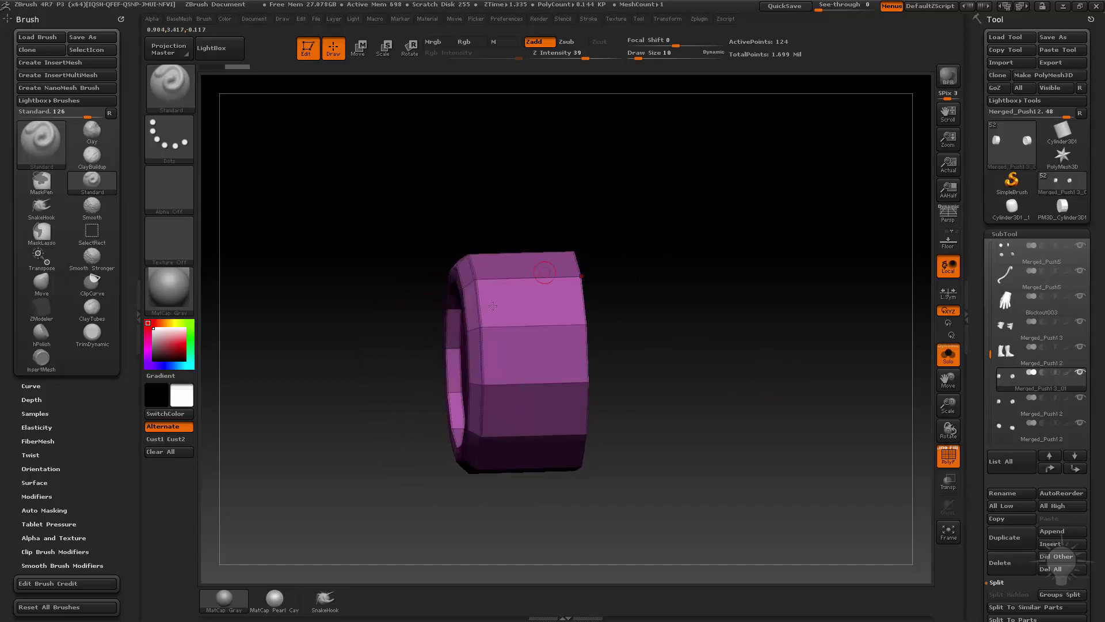
{"action": "left_click_drag", "start_coordinate": [694, 309], "coordinate": [670, 317]}
{"action": "left_click_drag", "start_coordinate": [455, 373], "coordinate": [770, 333]}
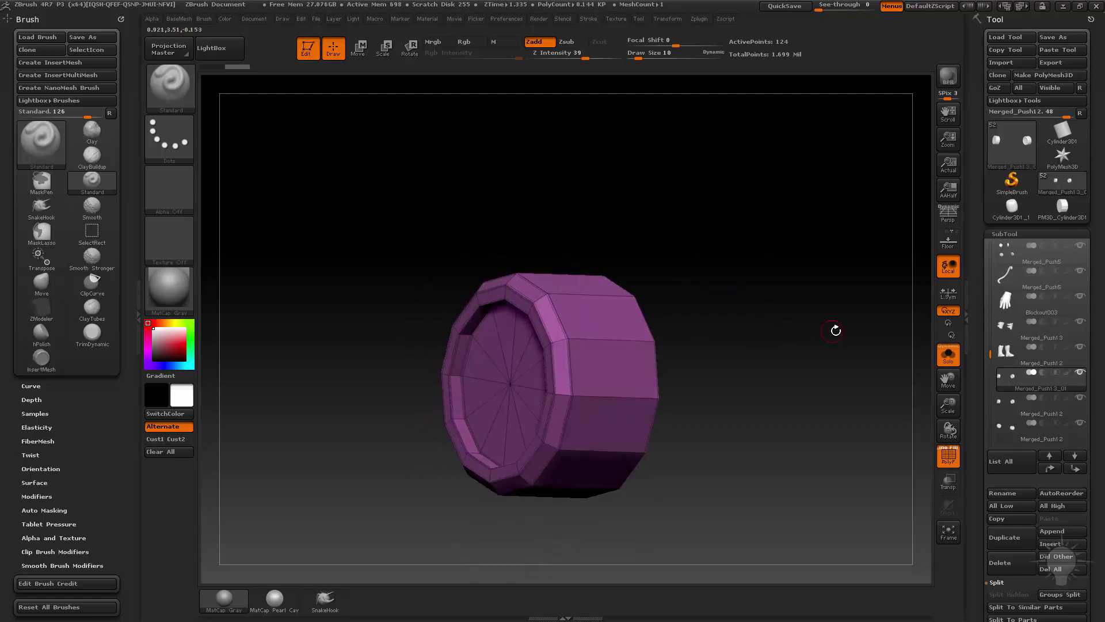
Regroup the disc copy's polygons with Groups By Normals
{"action": "left_click_drag", "start_coordinate": [969, 413], "coordinate": [983, 219]}
{"action": "key", "text": "shift"}
{"action": "left_click", "coordinate": [1008, 427]}
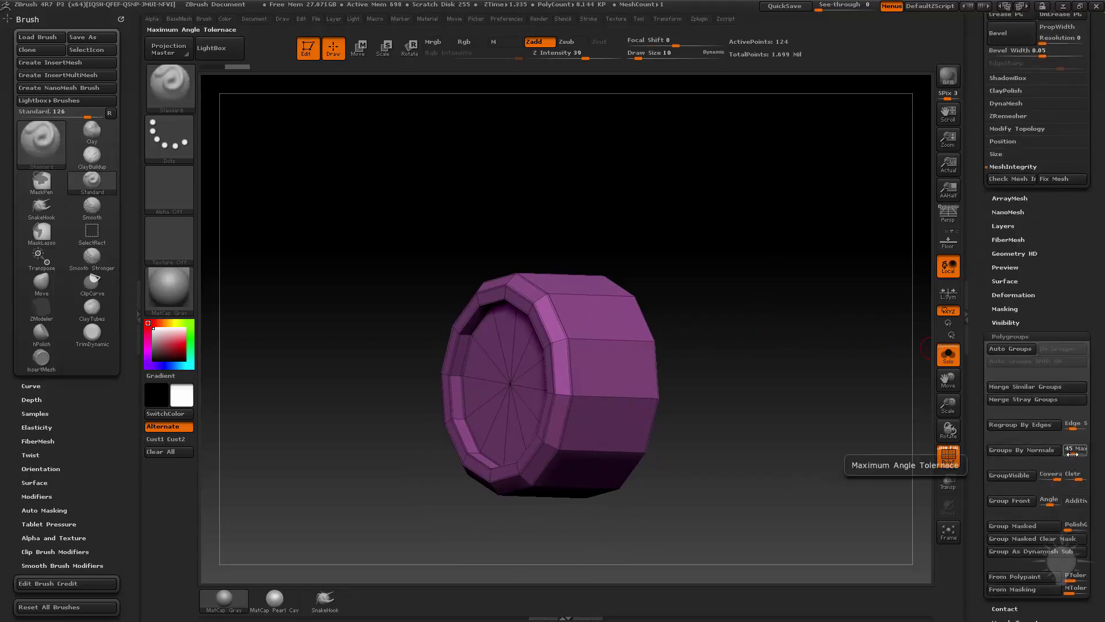
{"action": "left_click", "coordinate": [1024, 451]}
{"action": "mouse_move", "coordinate": [764, 334]}
{"action": "left_mouse_down"}
{"action": "mouse_move", "coordinate": [795, 362]}
{"action": "mouse_move", "coordinate": [547, 371]}
{"action": "mouse_move", "coordinate": [737, 395]}
{"action": "mouse_move", "coordinate": [769, 348]}
{"action": "mouse_move", "coordinate": [795, 365]}
{"action": "mouse_move", "coordinate": [644, 276]}
{"action": "mouse_move", "coordinate": [761, 327]}
{"action": "left_mouse_up"}
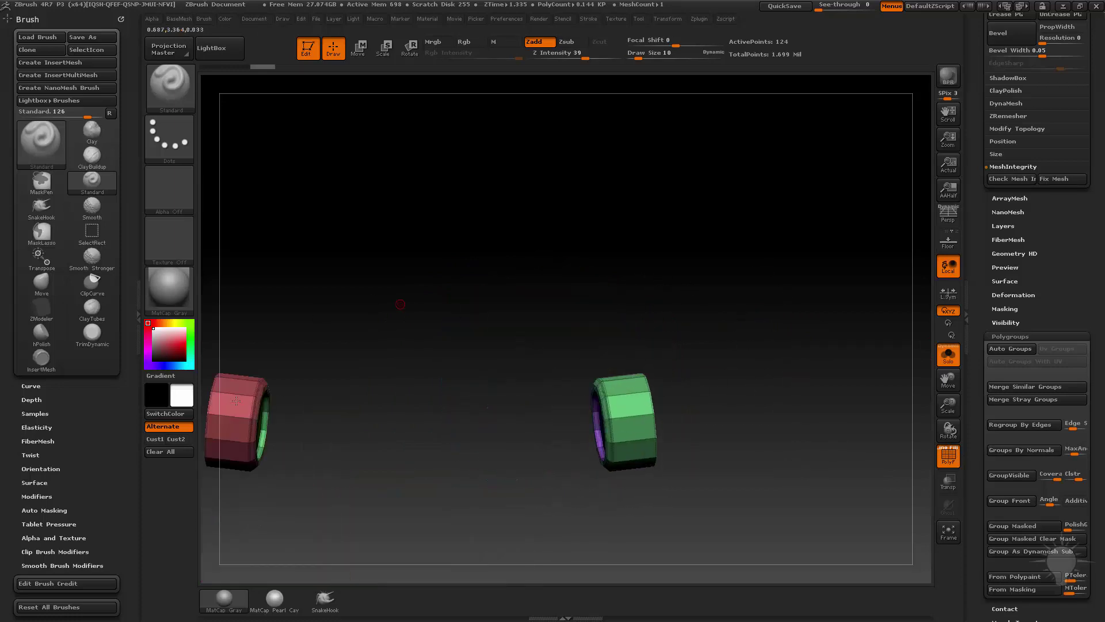
Mirror and weld the disc copy so both boots' discs share the same polygroups
{"action": "left_click_drag", "start_coordinate": [510, 437], "coordinate": [797, 274]}
{"action": "key", "text": "space"}
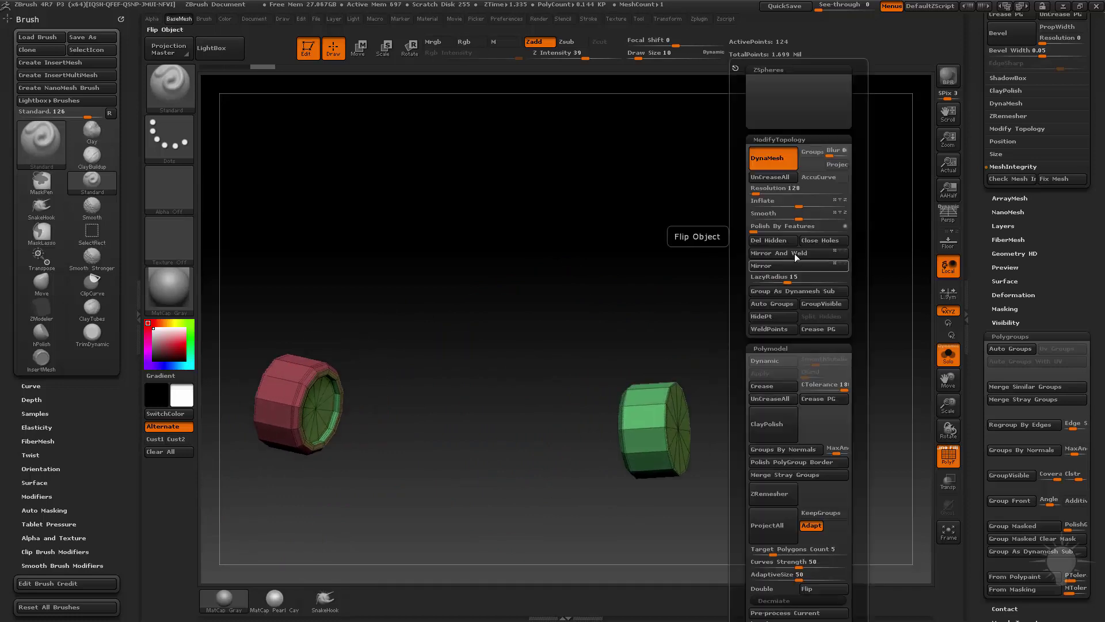
{"action": "left_click", "coordinate": [797, 255]}
Isolate the disc's round recessed face and delete all the hidden geometry
{"action": "left_click_drag", "start_coordinate": [768, 335], "coordinate": [695, 297], "text": "alt"}
{"action": "left_click_drag", "start_coordinate": [552, 415], "coordinate": [792, 326]}
{"action": "left_click", "coordinate": [500, 404], "text": "ctrl+shift"}
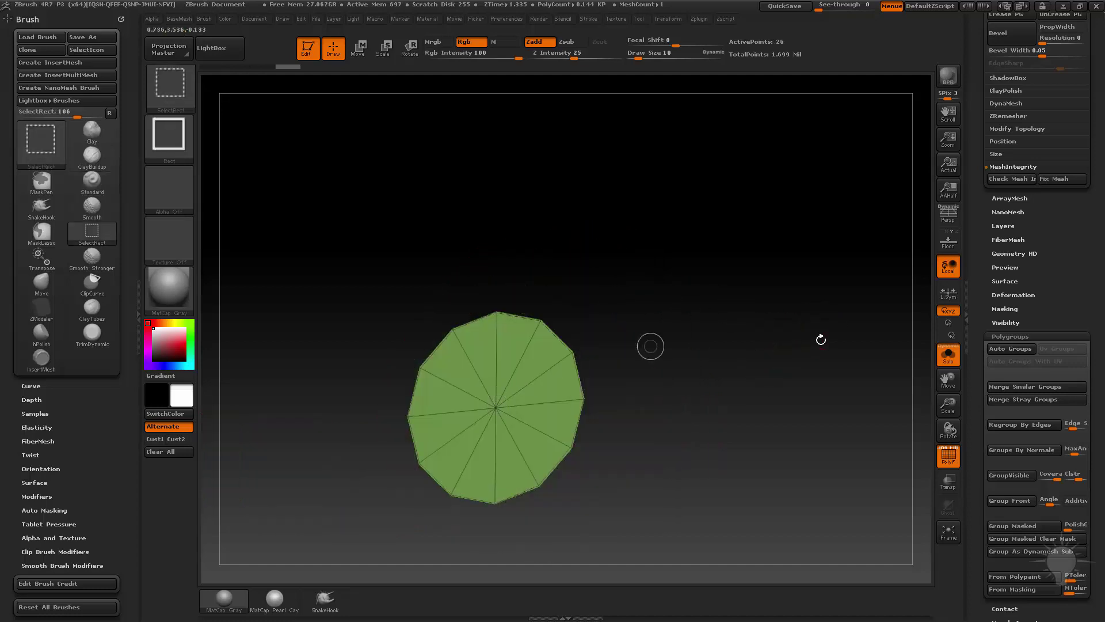
{"action": "key", "text": "ctrl+b"}
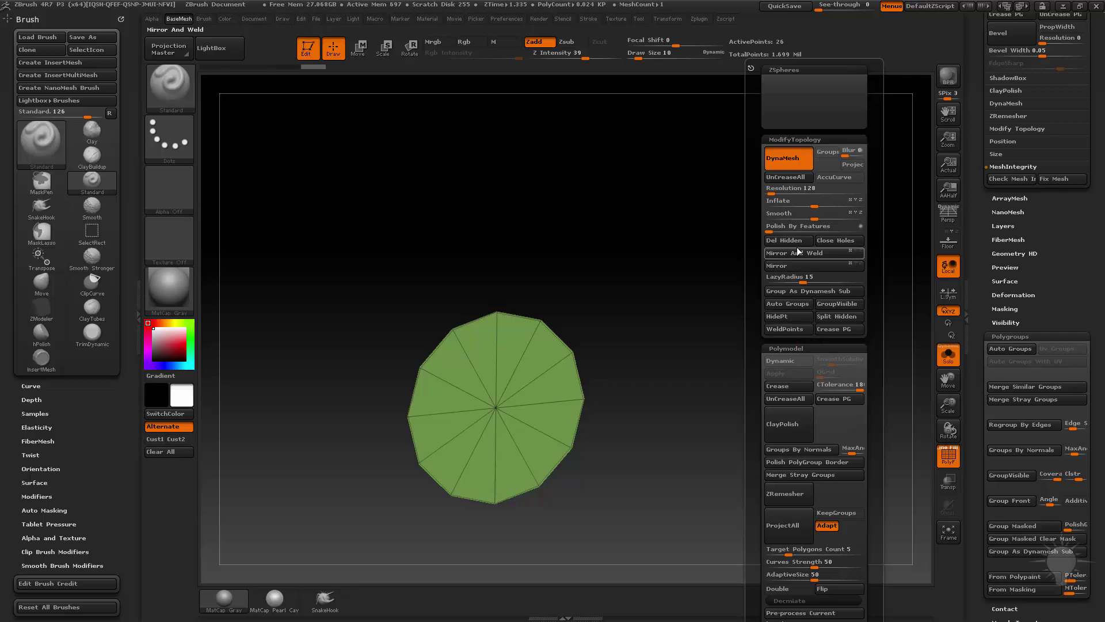
Extrude the round face into a thick cylinder with the ZModeler brush's QMesh action on Polygroup All
{"action": "left_click_drag", "start_coordinate": [803, 376], "coordinate": [728, 378]}
{"action": "key", "text": "b"}
{"action": "key", "text": "z"}
{"action": "key", "text": "m"}
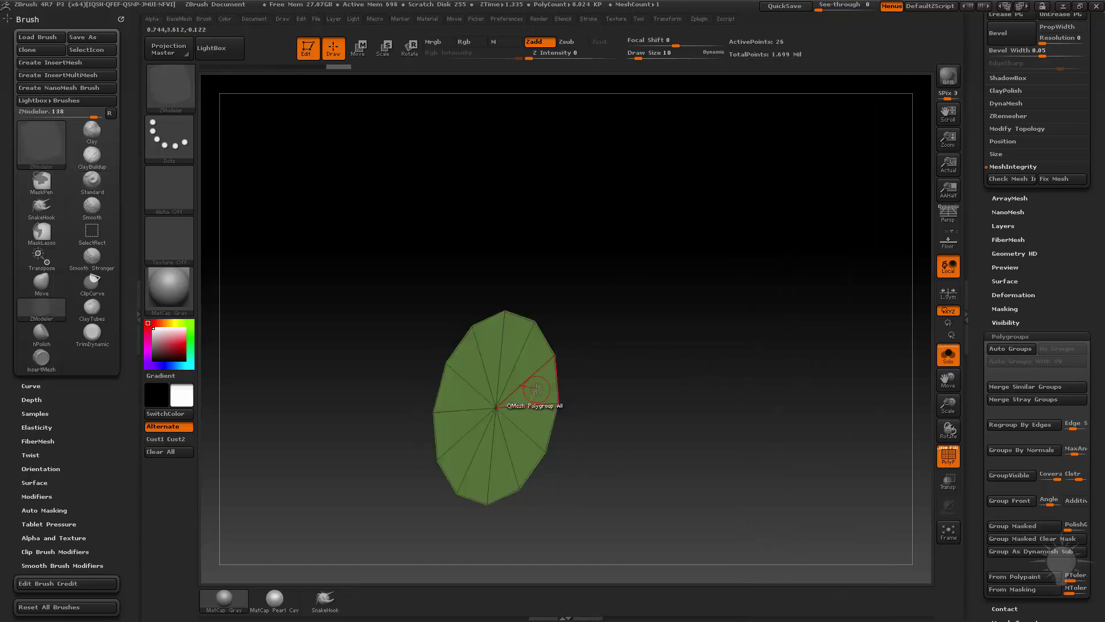
{"action": "key", "text": "space"}
{"action": "left_click_drag", "start_coordinate": [580, 368], "coordinate": [652, 431]}
{"action": "left_click_drag", "start_coordinate": [745, 377], "coordinate": [786, 388]}
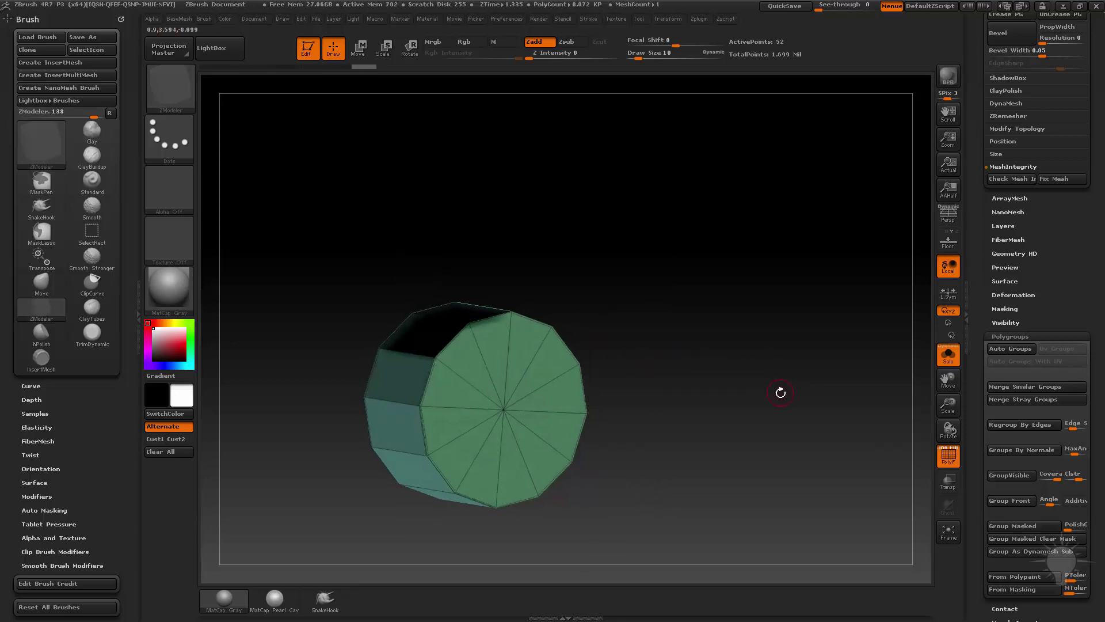
Flip the cylinder's surface normals and check its fit inside the ankle ring against the full boot
{"action": "left_click_drag", "start_coordinate": [972, 444], "coordinate": [974, 330]}
{"action": "left_click", "coordinate": [1026, 250]}
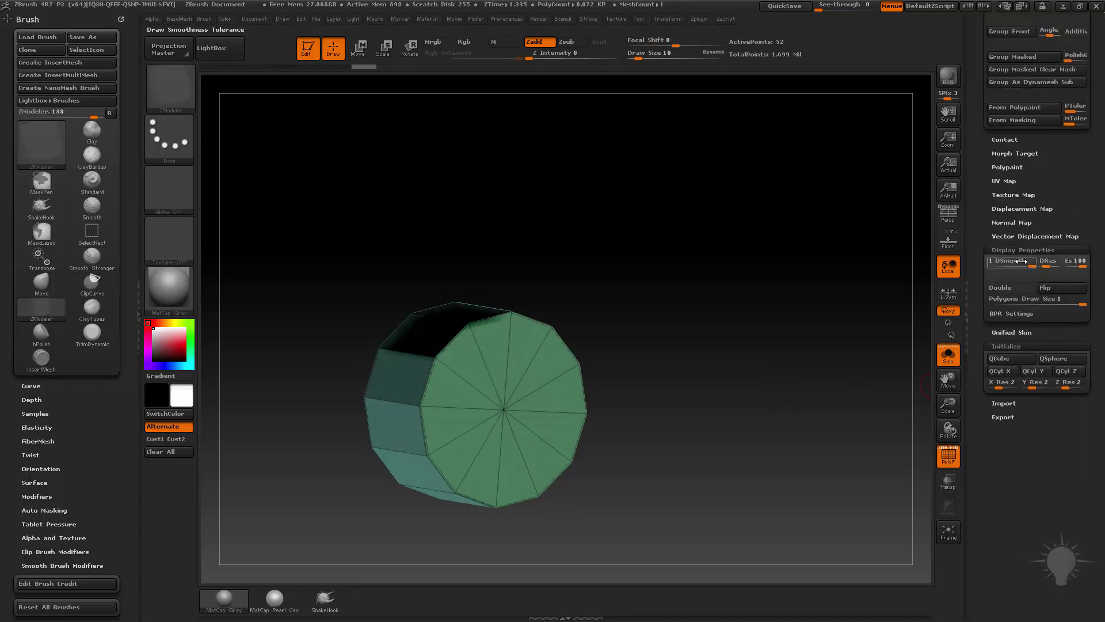
{"action": "left_click", "coordinate": [1006, 290]}
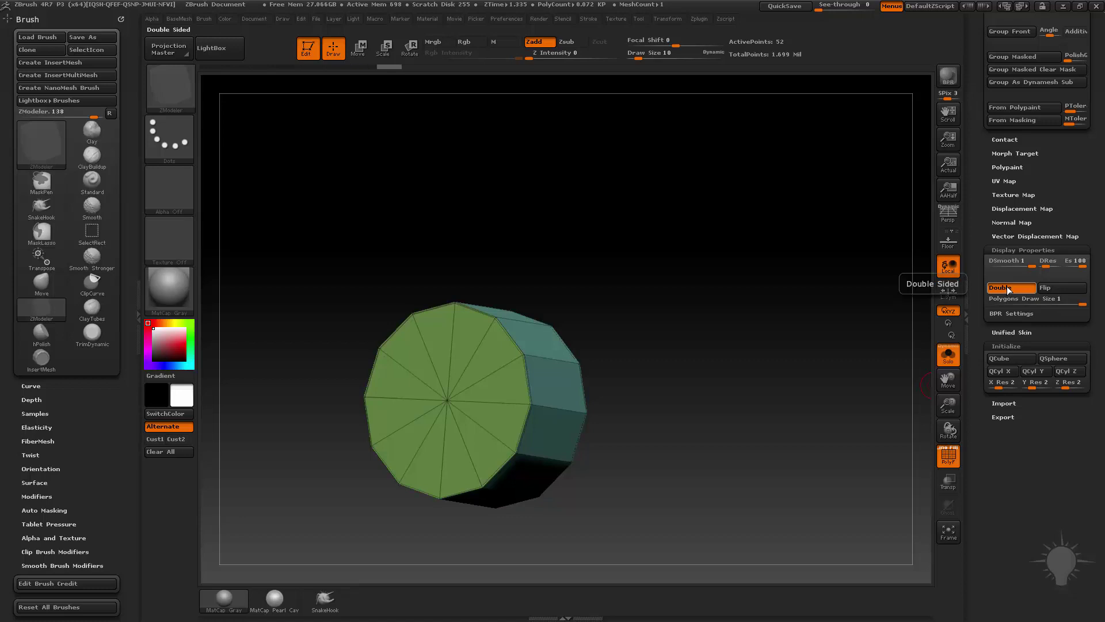
{"action": "left_click", "coordinate": [1007, 289]}
{"action": "left_click_drag", "start_coordinate": [638, 362], "coordinate": [668, 362]}
{"action": "left_click", "coordinate": [1046, 290]}
{"action": "mouse_move", "coordinate": [779, 385]}
{"action": "left_mouse_down", "text": "alt"}
{"action": "mouse_move", "coordinate": [700, 316]}
{"action": "mouse_move", "coordinate": [756, 316]}
{"action": "mouse_move", "coordinate": [791, 387]}
{"action": "mouse_move", "coordinate": [774, 368]}
{"action": "left_mouse_up", "text": "alt"}
{"action": "left_click", "coordinate": [952, 363]}
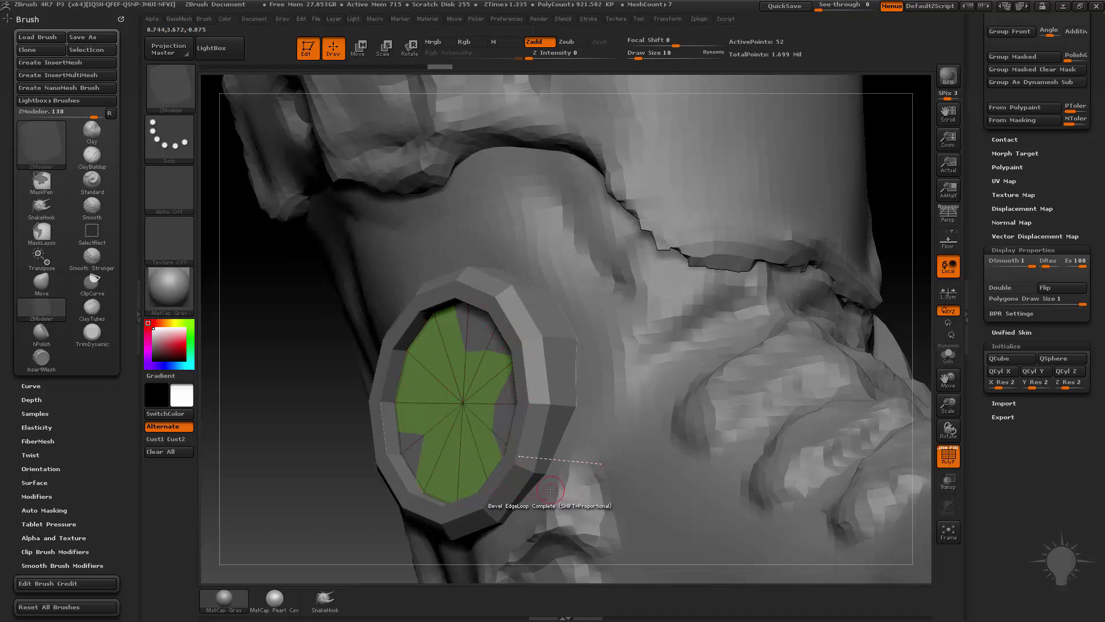
{"action": "left_click", "coordinate": [947, 355]}
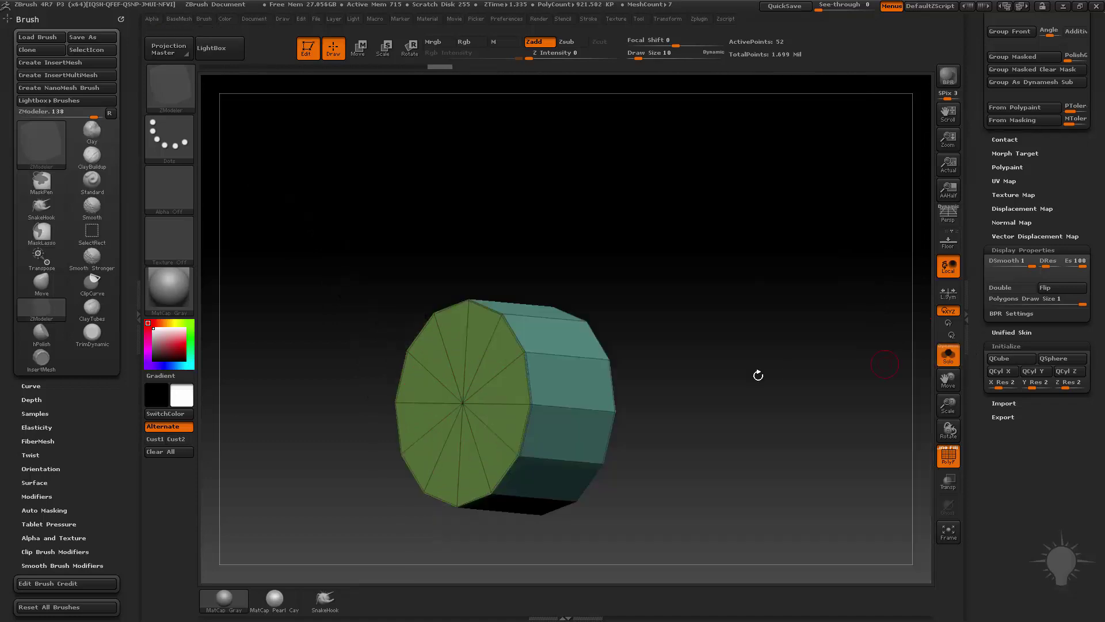
Hide the cylinder's front cap polygroup, keeping the side and back faces visible
{"action": "left_click_drag", "start_coordinate": [724, 326], "coordinate": [750, 351]}
{"action": "left_click", "coordinate": [461, 382], "text": "ctrl+shift"}
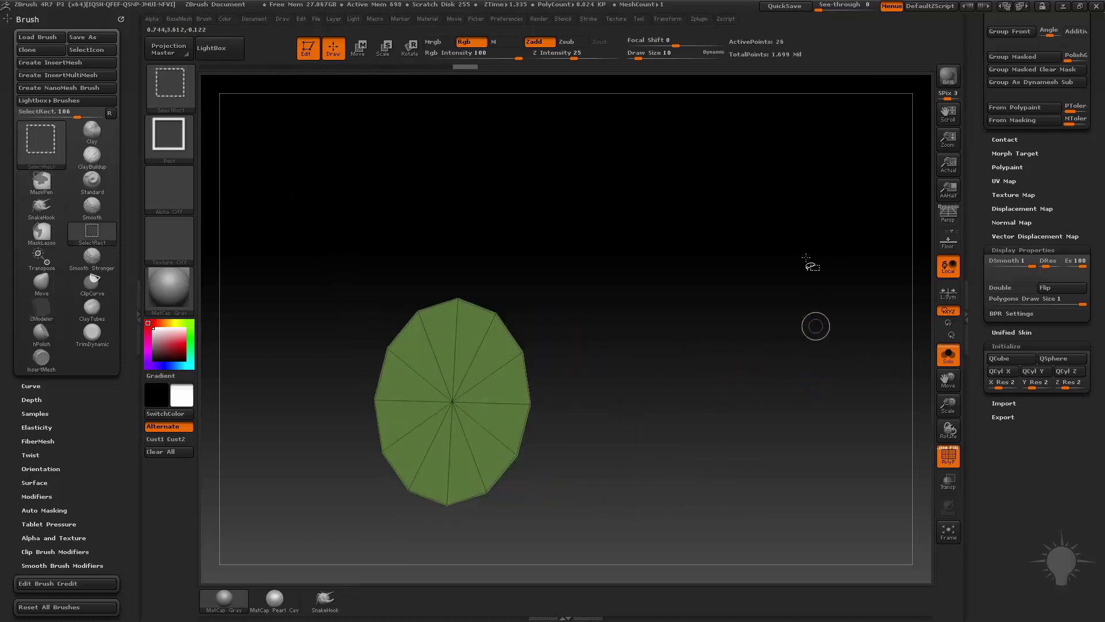
{"action": "left_click_drag", "start_coordinate": [772, 178], "coordinate": [808, 231], "text": "ctrl+shift"}
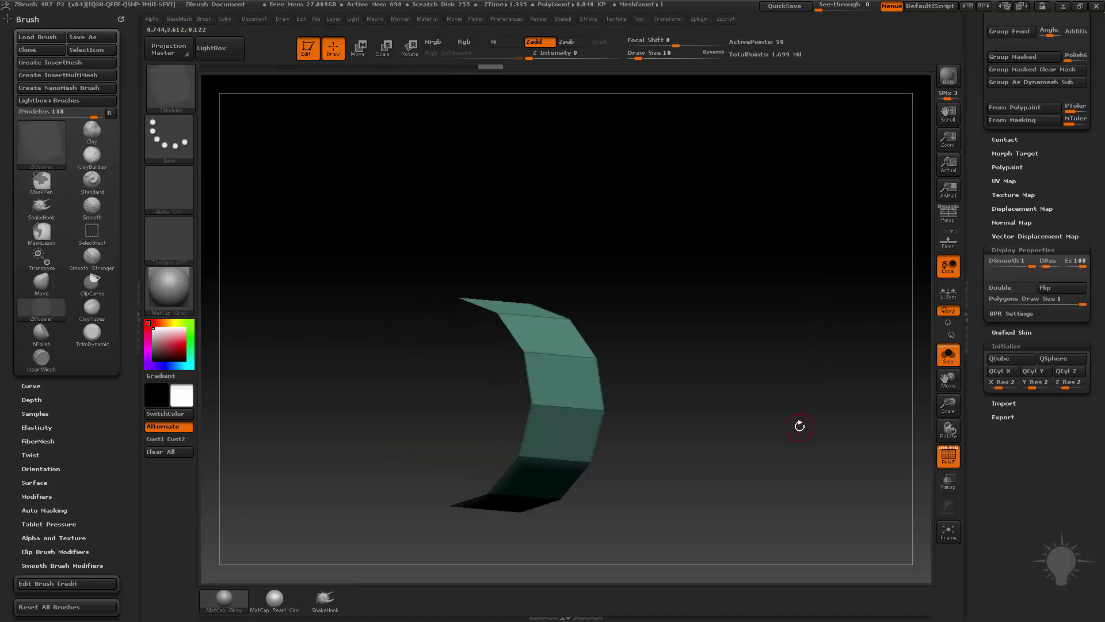
{"action": "key", "text": "ctrl+shift"}
{"action": "key", "text": "ctrl+shift"}
{"action": "left_click", "coordinate": [170, 86], "text": "ctrl+shift"}
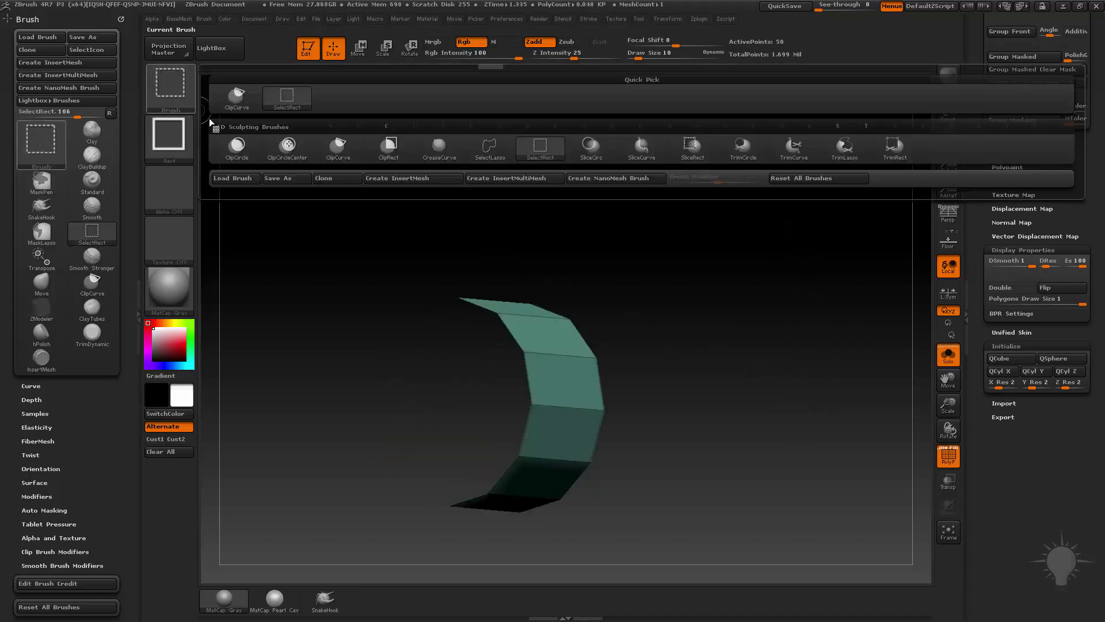
{"action": "left_click_drag", "start_coordinate": [825, 344], "coordinate": [740, 353]}
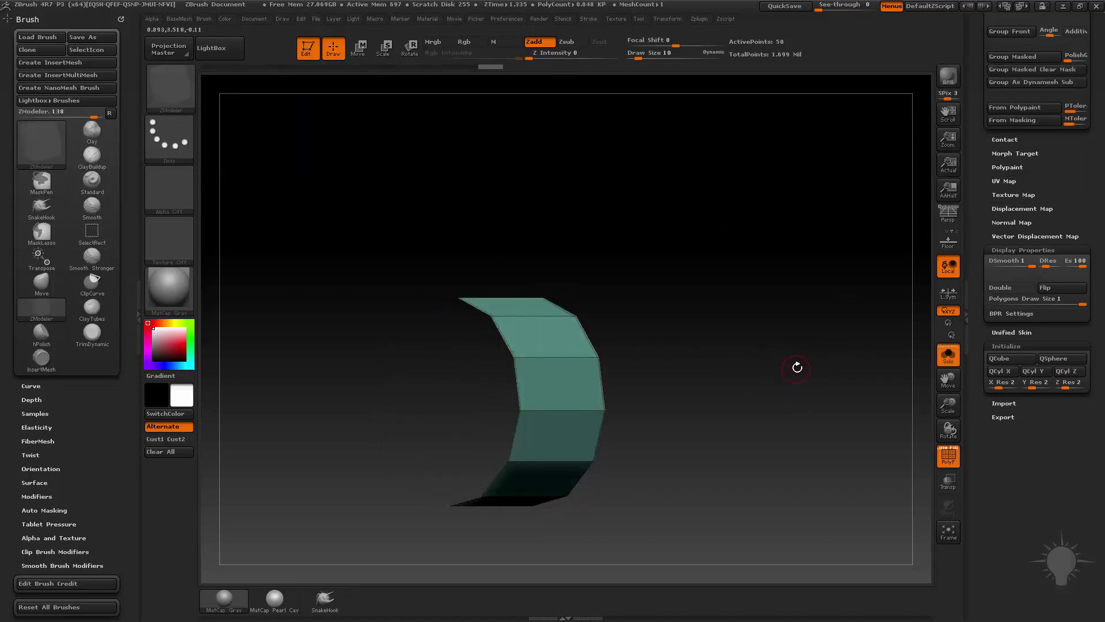
Delete the cylinder's hidden front cap geometry
{"action": "left_click_drag", "start_coordinate": [979, 236], "coordinate": [985, 426]}
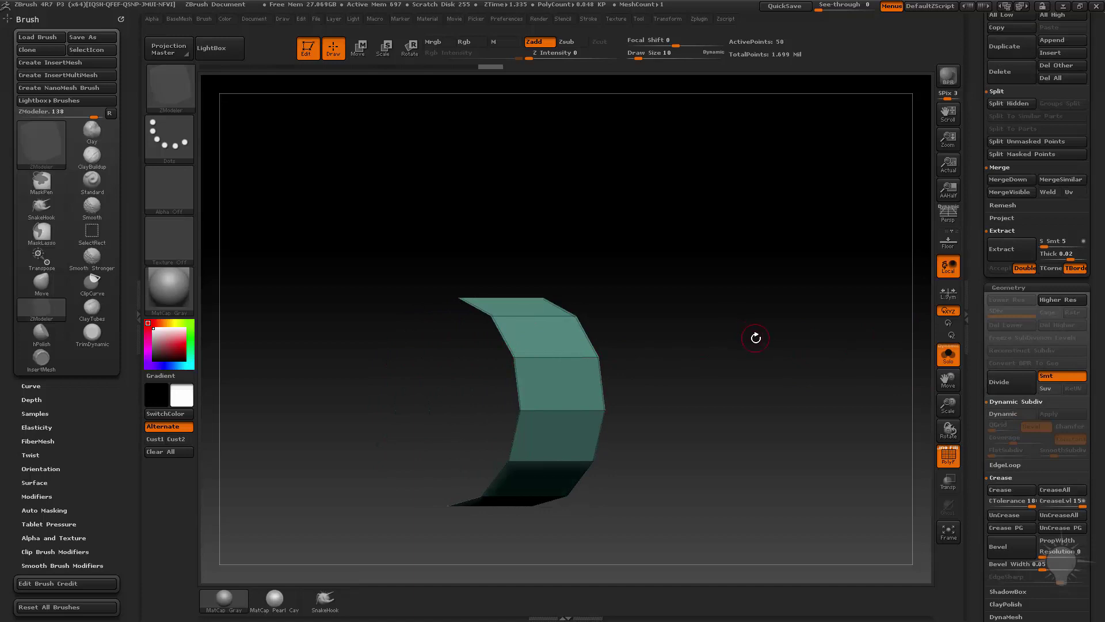
{"action": "left_click_drag", "start_coordinate": [793, 329], "coordinate": [791, 325]}
{"action": "key", "text": "1"}
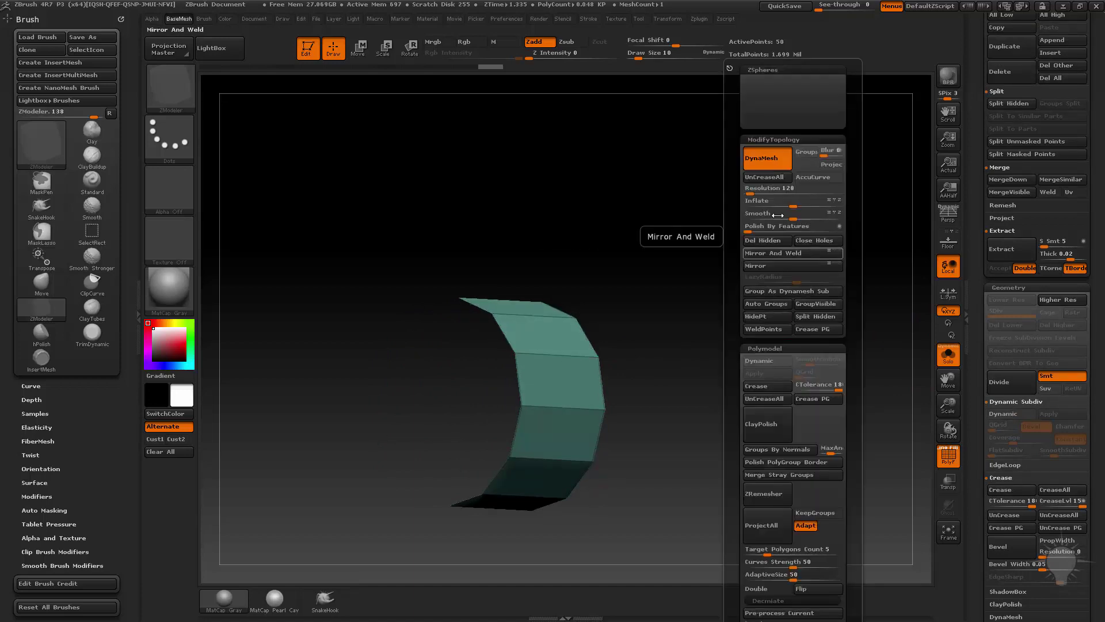
{"action": "left_click", "coordinate": [763, 237]}
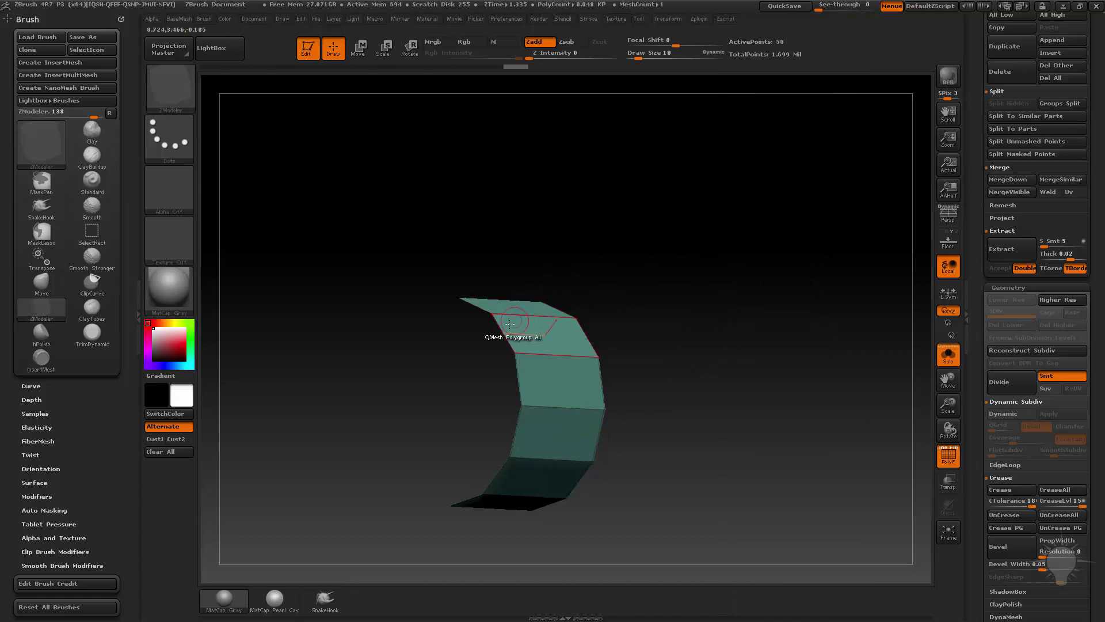
Close the cylinder's open front into a rounded dome with ZModeler's Close edge action, using Convex Hole and Spline
{"action": "key", "text": "space"}
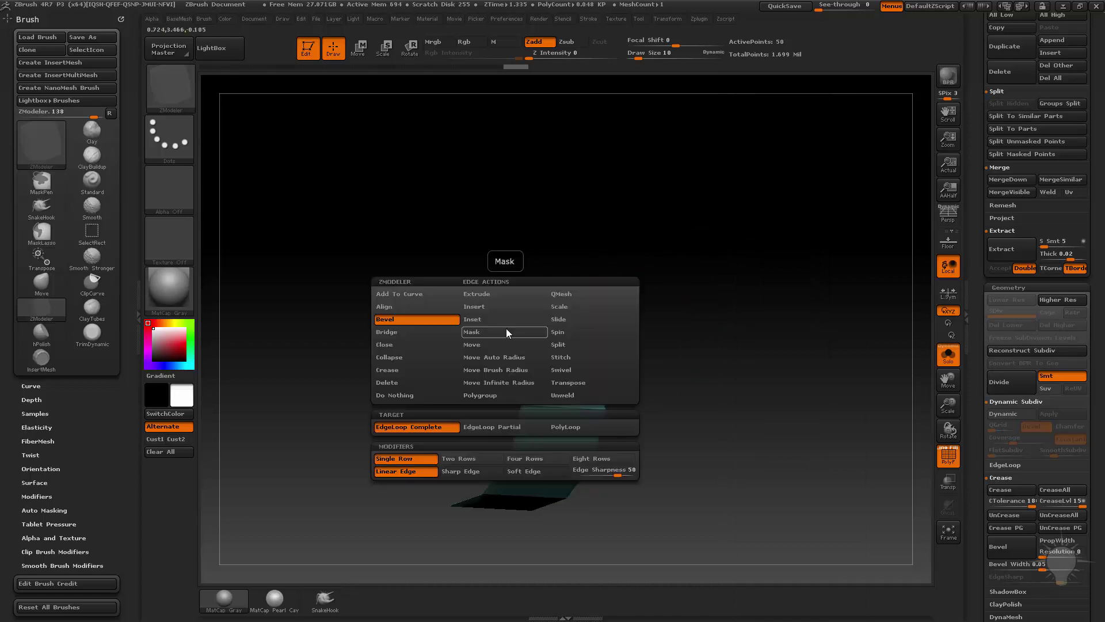
{"action": "left_click", "coordinate": [410, 344]}
{"action": "left_click", "coordinate": [487, 429]}
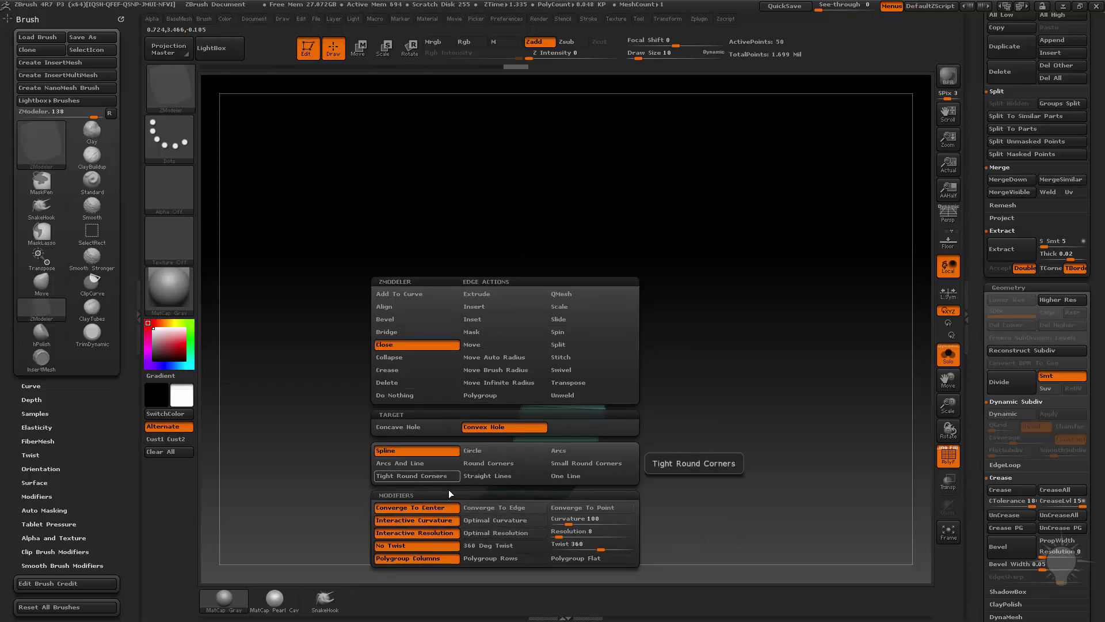
{"action": "key", "text": "space"}
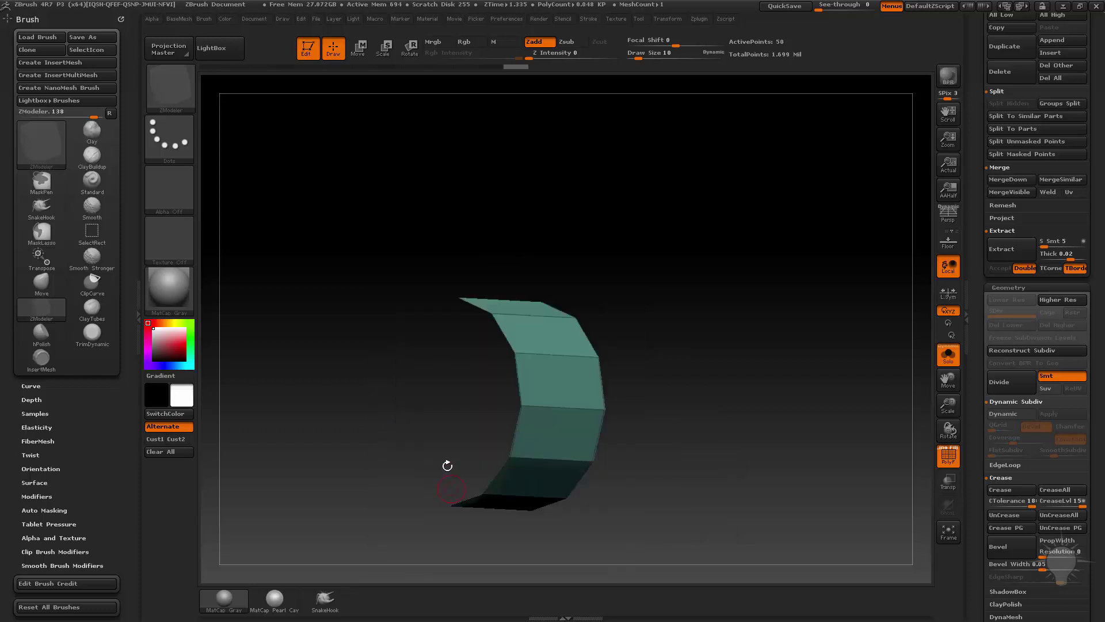
{"action": "left_click", "coordinate": [503, 334]}
{"action": "left_click_drag", "start_coordinate": [520, 331], "coordinate": [587, 306]}
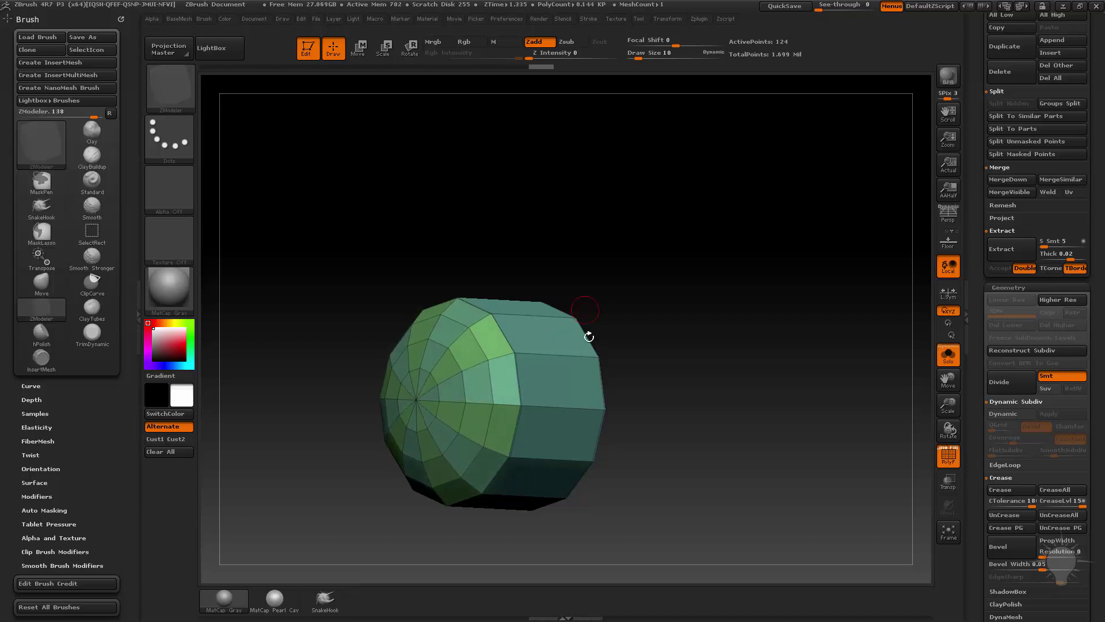
Check the domed insert's fit inside the ankle ring against the full boot, and return to the insert alone
{"action": "left_click", "coordinate": [948, 355]}
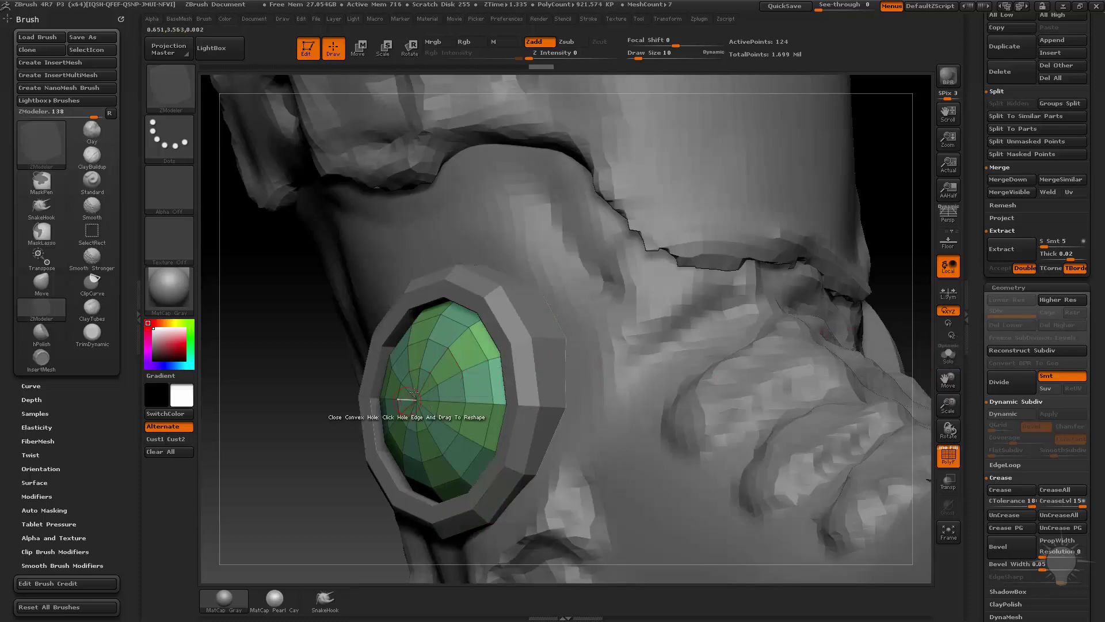
{"action": "left_click", "coordinate": [947, 355]}
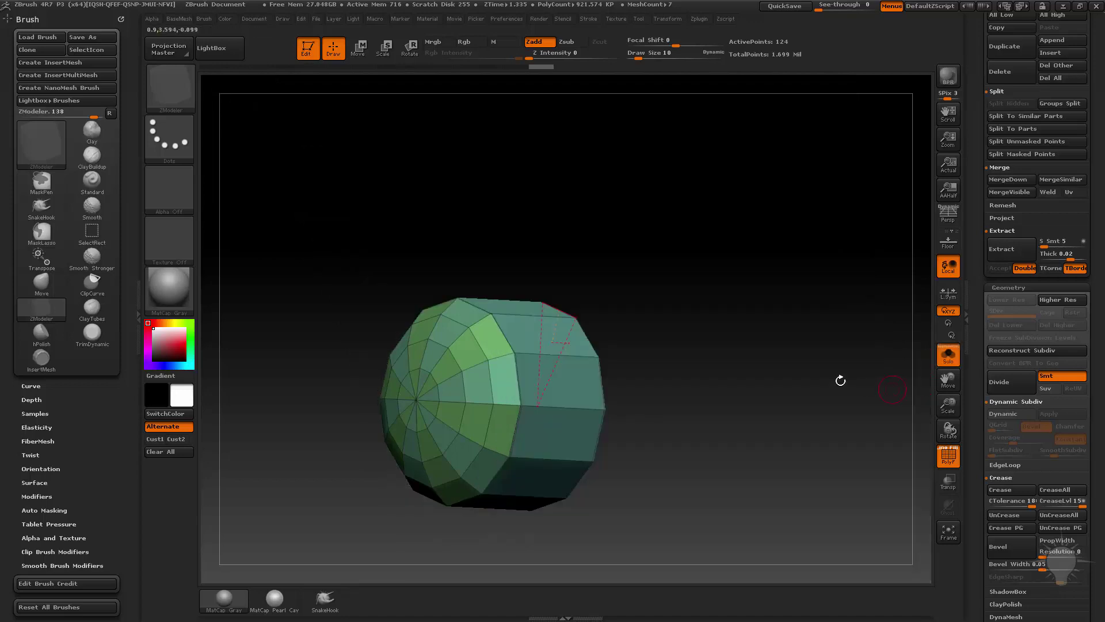
{"action": "mouse_move", "coordinate": [827, 375]}
{"action": "left_mouse_down"}
{"action": "mouse_move", "coordinate": [779, 353]}
{"action": "mouse_move", "coordinate": [853, 314]}
{"action": "mouse_move", "coordinate": [854, 330]}
{"action": "mouse_move", "coordinate": [874, 338]}
{"action": "left_mouse_up"}
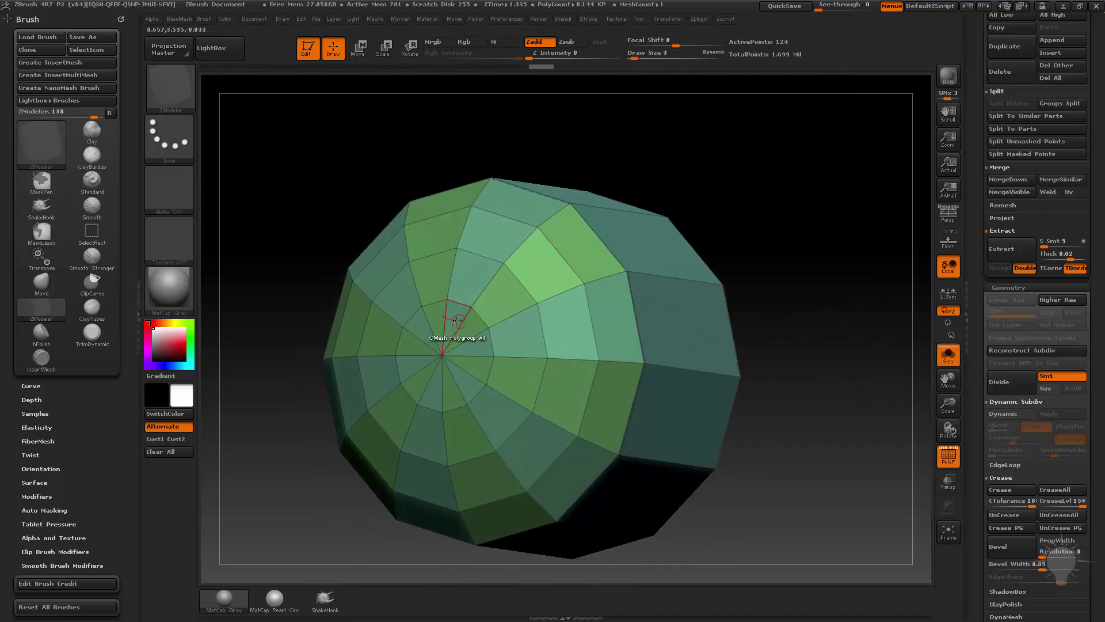
Mark the ring of triangular faces at the centre of the dome as a temporary polygroup with ZModeler
{"action": "key", "text": "space"}
{"action": "mouse_move", "coordinate": [455, 322]}
{"action": "left_mouse_down", "text": "alt"}
{"action": "mouse_move", "coordinate": [473, 366]}
{"action": "mouse_move", "coordinate": [435, 390]}
{"action": "left_mouse_up", "text": "alt"}
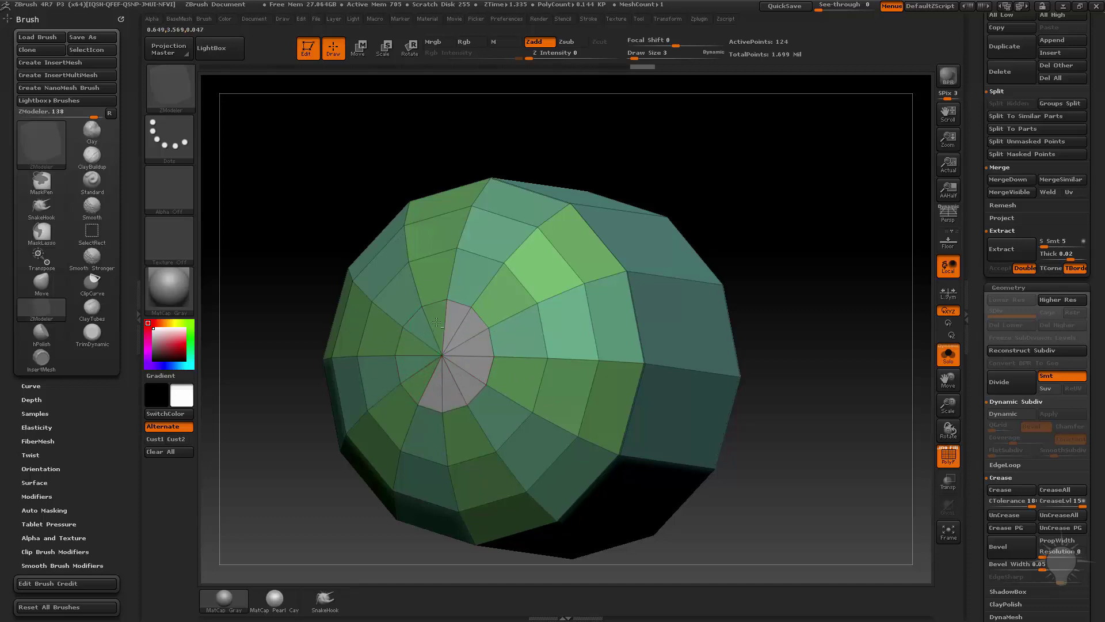
{"action": "left_click", "coordinate": [415, 347]}
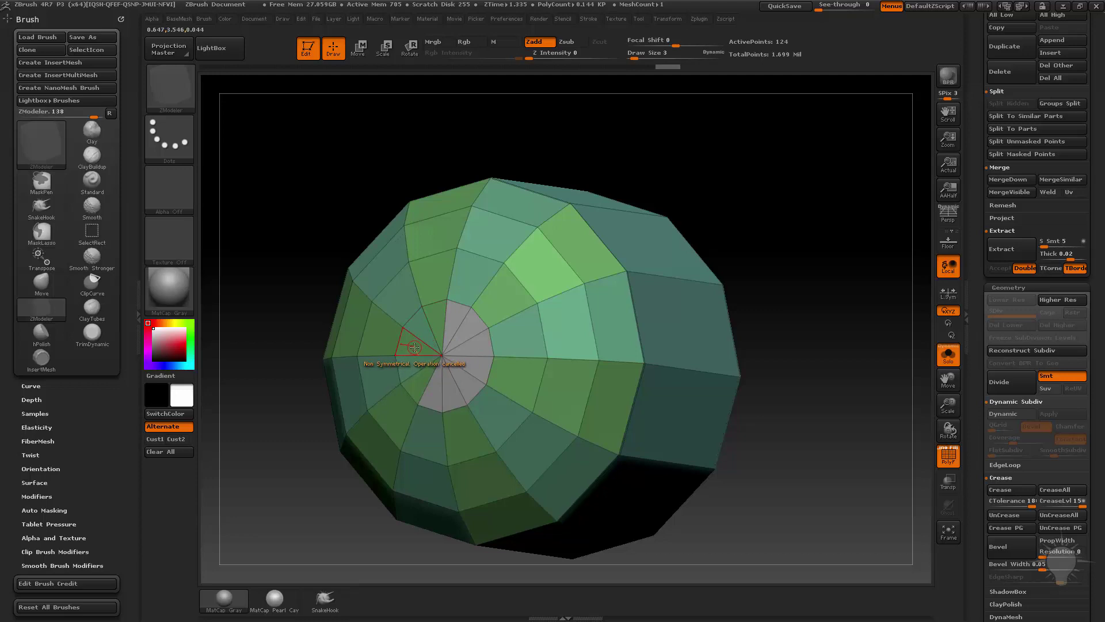
{"action": "left_click_drag", "start_coordinate": [762, 247], "coordinate": [681, 227], "text": "alt"}
{"action": "key", "text": "1"}
{"action": "left_click_drag", "start_coordinate": [498, 292], "coordinate": [726, 345], "text": "alt"}
{"action": "left_click_drag", "start_coordinate": [726, 345], "coordinate": [812, 241]}
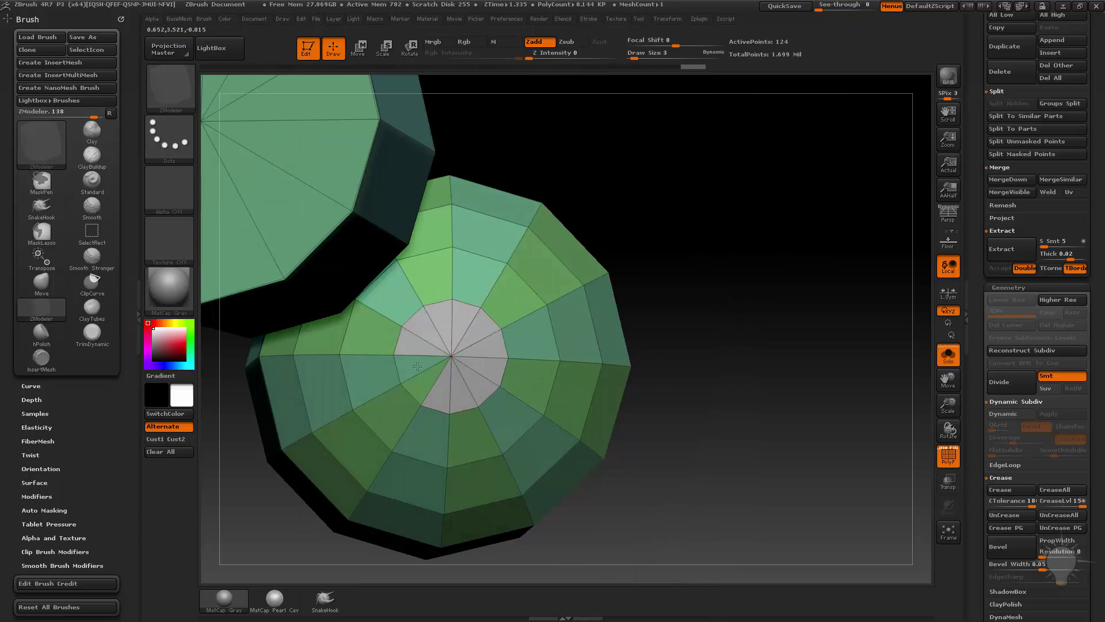
Push the marked central faces inward with QMesh to form a round recess in the dome
{"action": "left_click_drag", "start_coordinate": [763, 315], "coordinate": [726, 317]}
{"action": "left_click_drag", "start_coordinate": [836, 299], "coordinate": [826, 277], "text": "alt"}
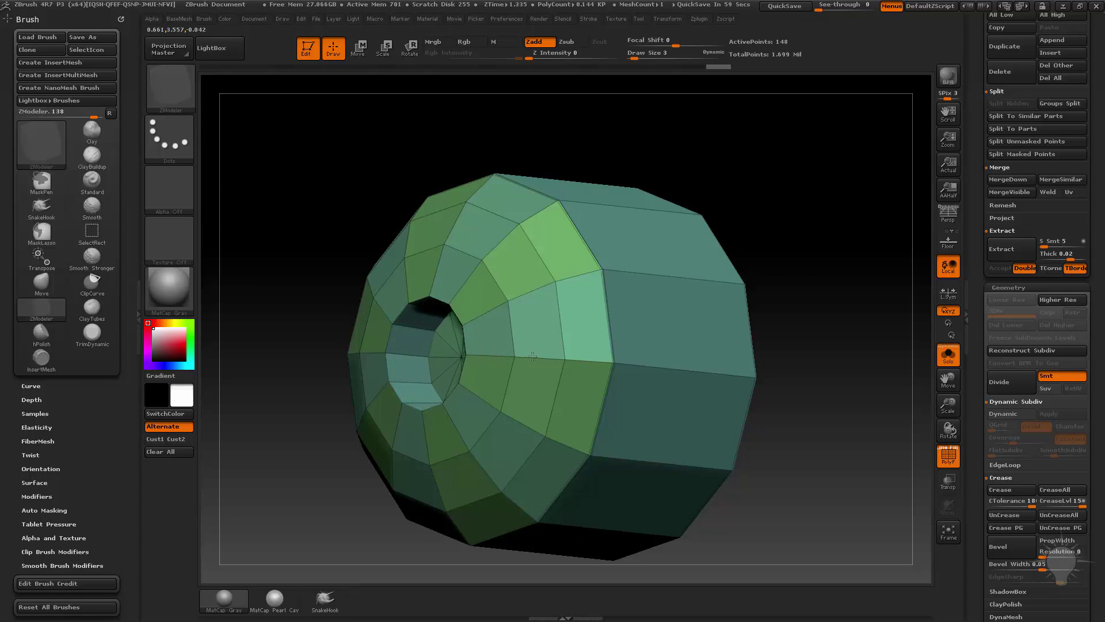
{"action": "key", "text": "ctrl+z"}
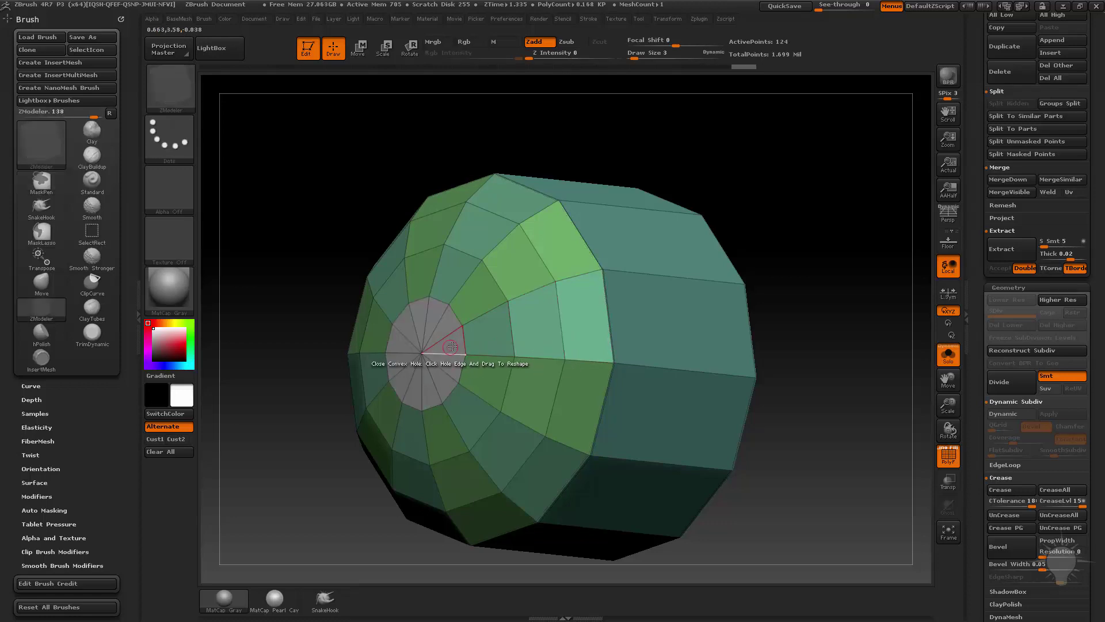
{"action": "key", "text": "space"}
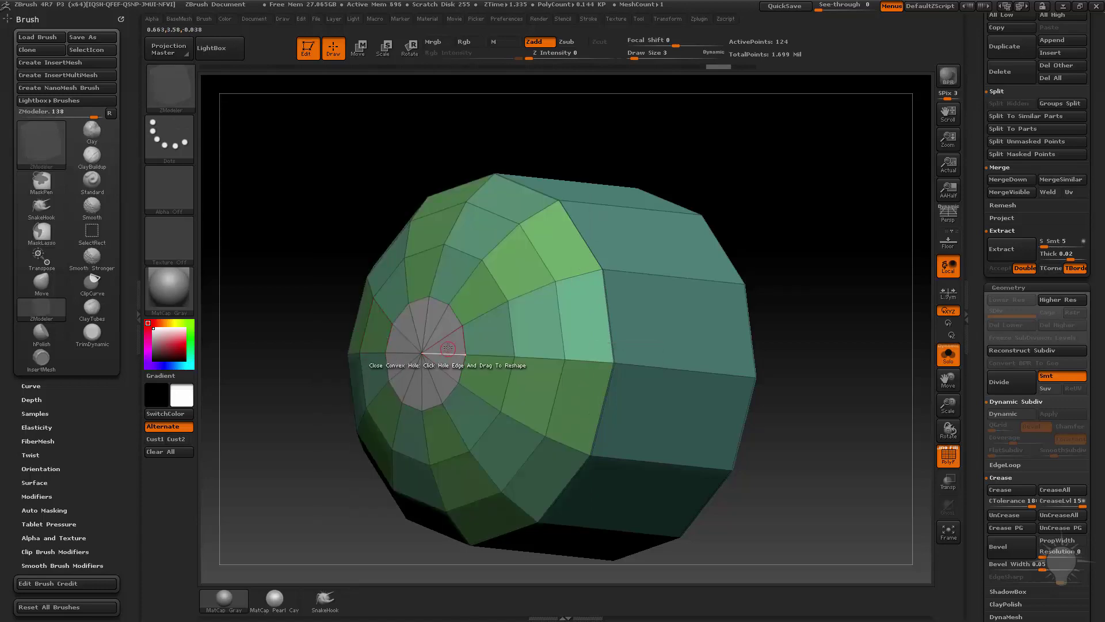
{"action": "left_click_drag", "start_coordinate": [444, 346], "coordinate": [502, 345]}
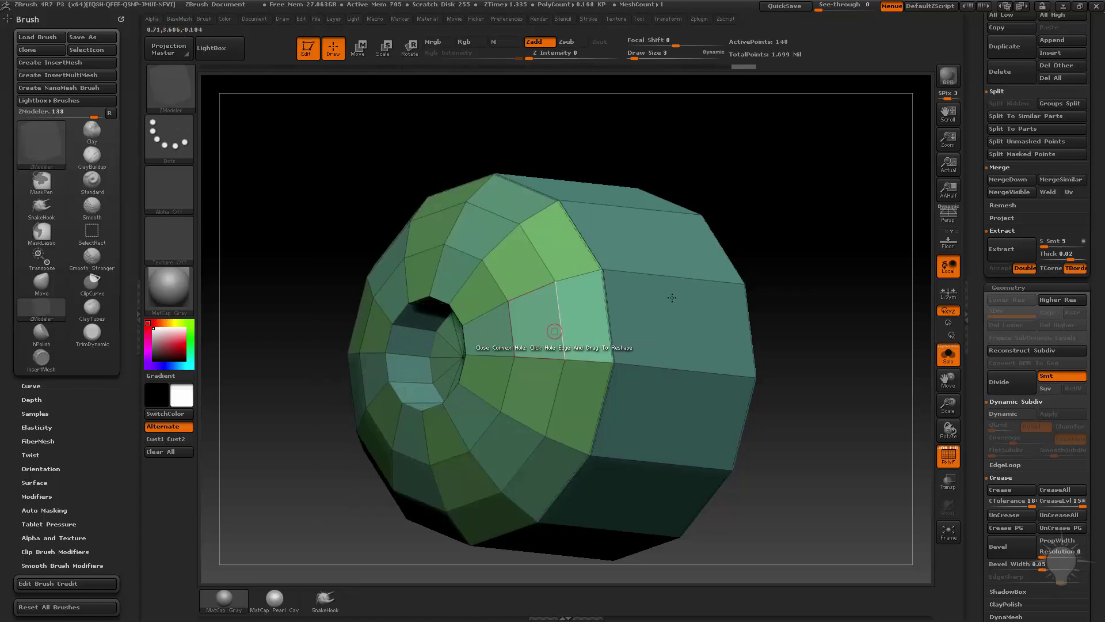
Try creasing the insert's edges and preview the result with Dynamic Subdivision
{"action": "left_click_drag", "start_coordinate": [772, 305], "coordinate": [833, 337]}
{"action": "key", "text": "space"}
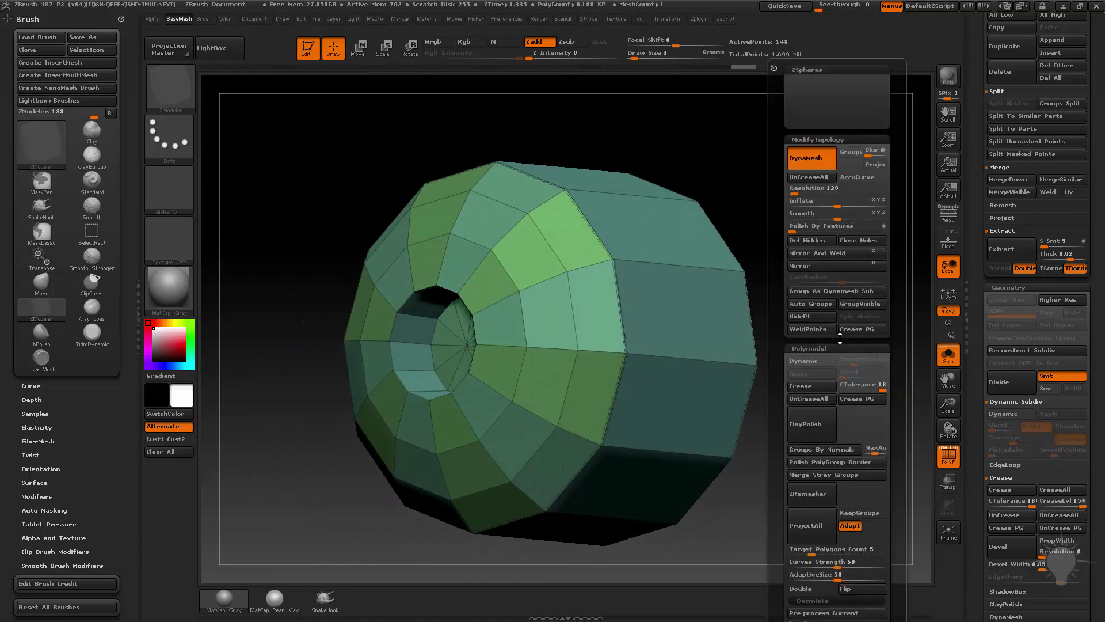
{"action": "left_click_drag", "start_coordinate": [977, 338], "coordinate": [975, 475]}
{"action": "left_click_drag", "start_coordinate": [978, 304], "coordinate": [979, 365]}
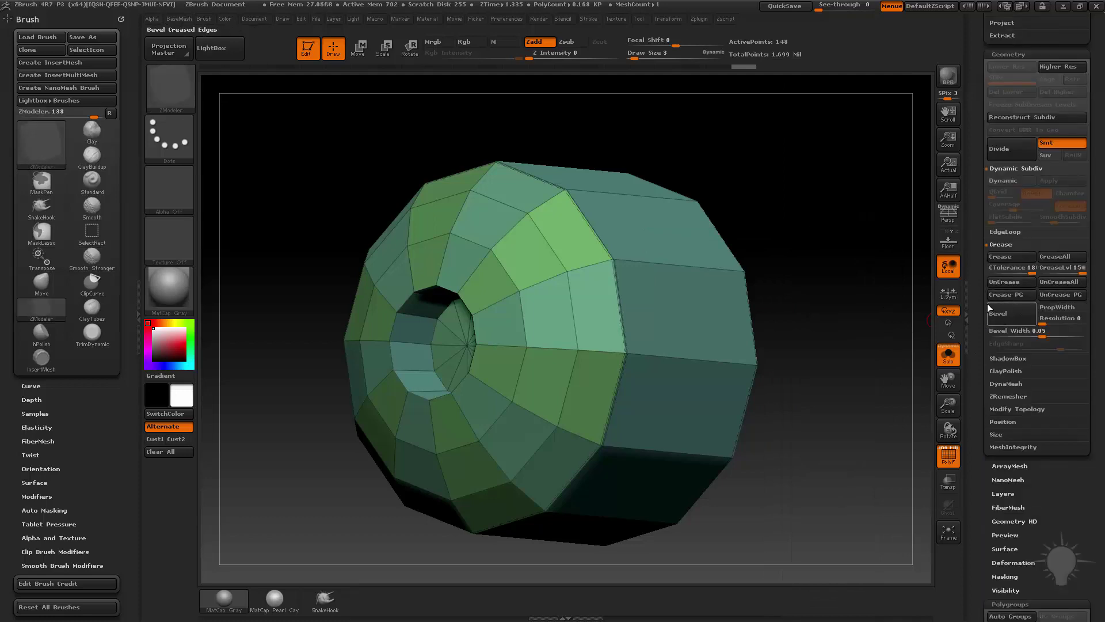
{"action": "key", "text": "space"}
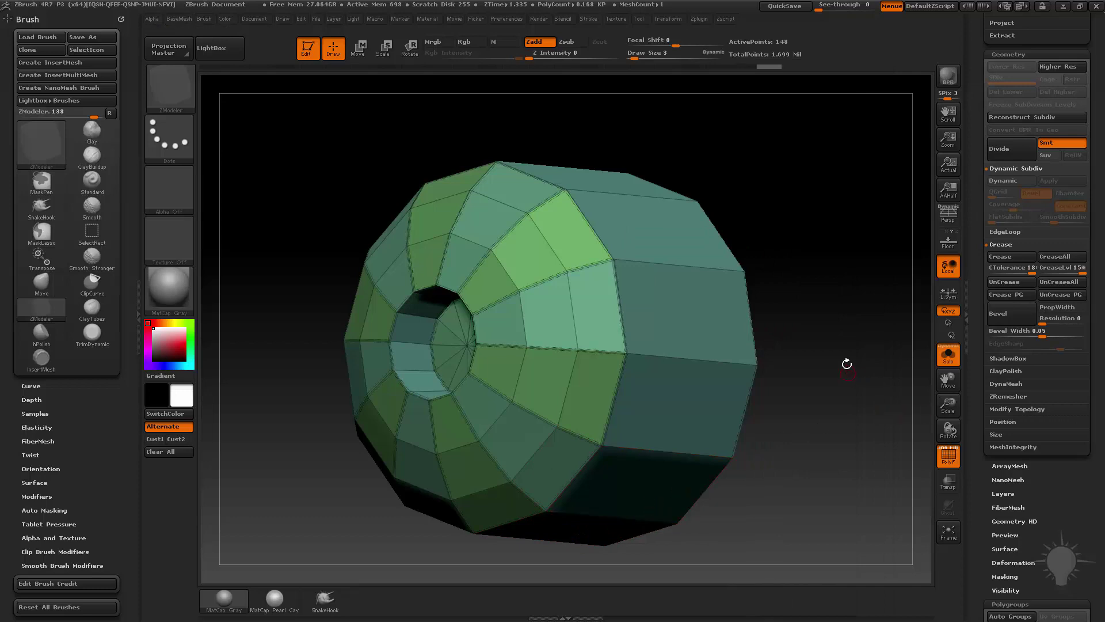
{"action": "key", "text": "d"}
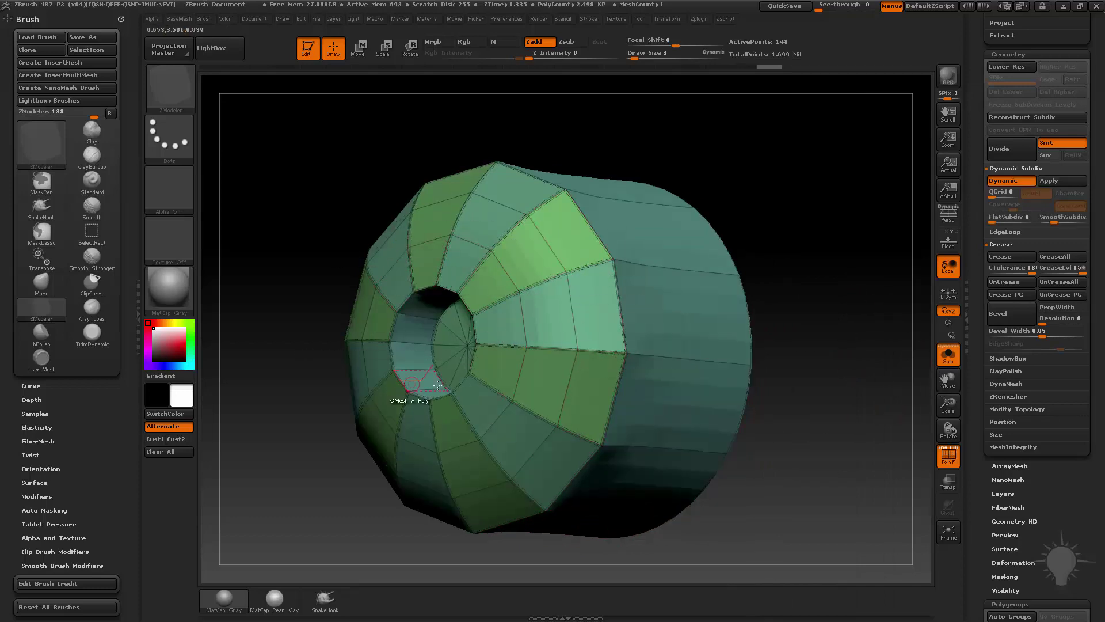
{"action": "key", "text": "shift+d"}
{"action": "key", "text": "2"}
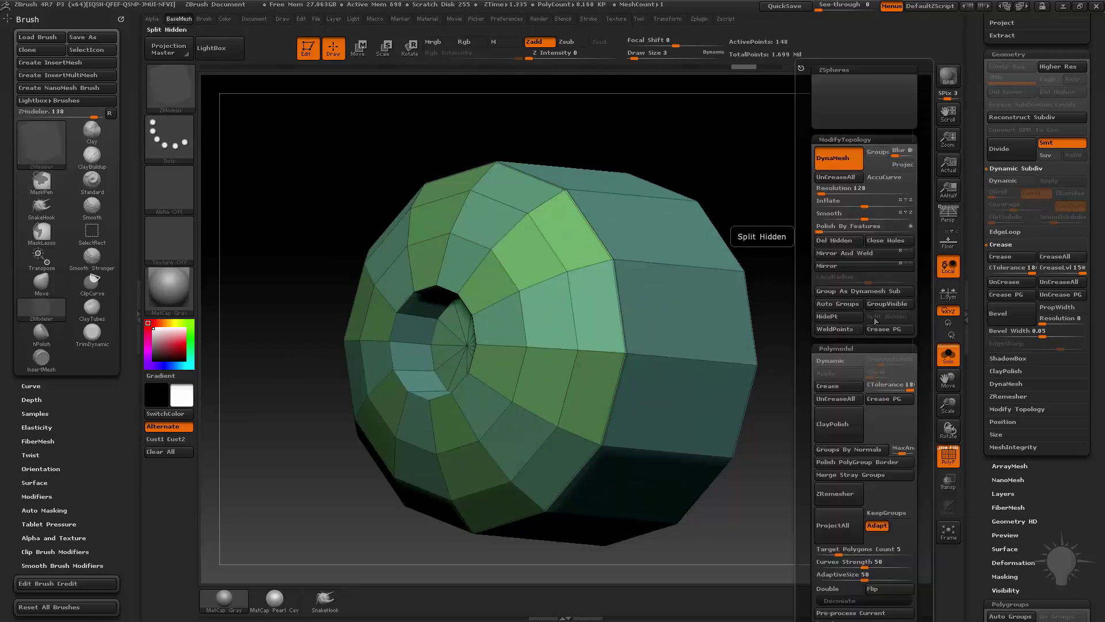
Crease the insert's edges with a crease tolerance of 55 and smooth it with Dynamic Subdivision
{"action": "key", "text": "2"}
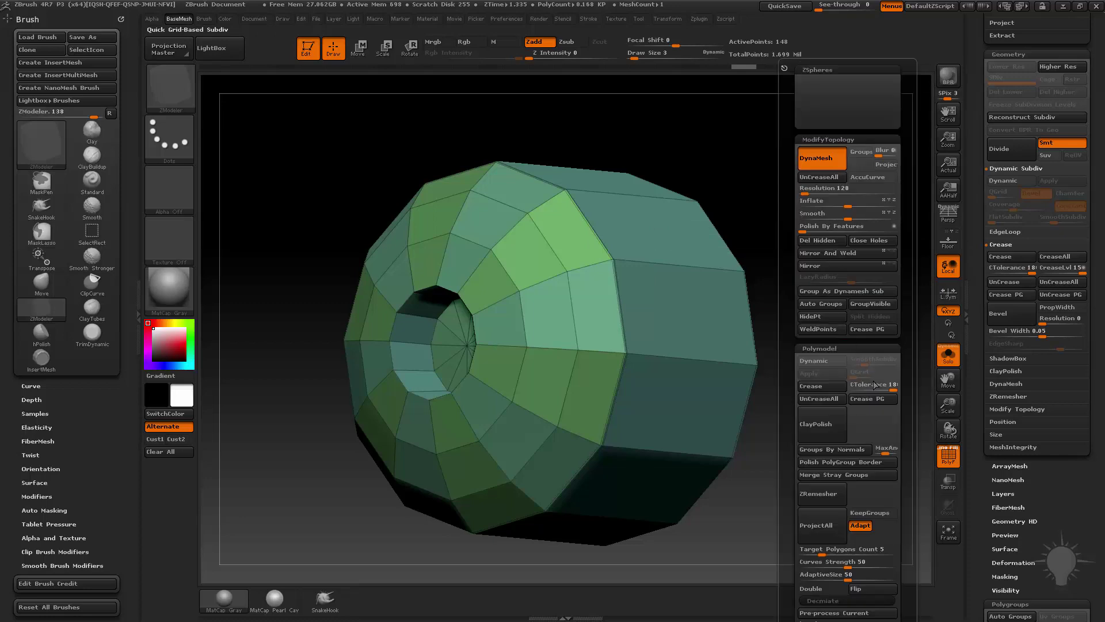
{"action": "left_click_drag", "start_coordinate": [873, 383], "coordinate": [869, 391]}
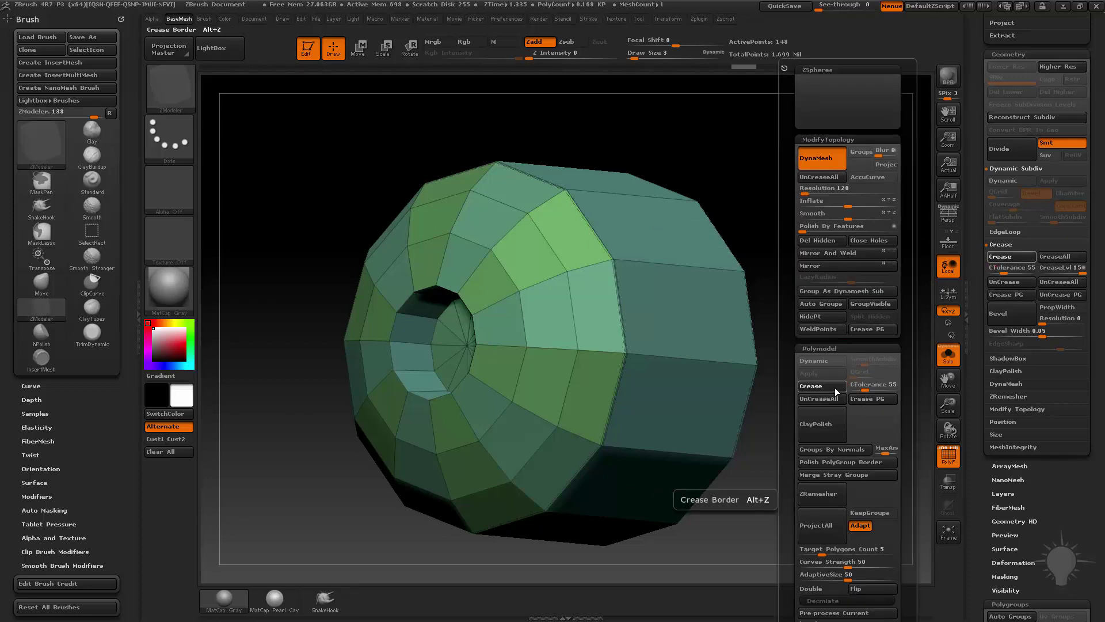
{"action": "left_click", "coordinate": [822, 361]}
{"action": "left_click_drag", "start_coordinate": [831, 387], "coordinate": [778, 342], "text": "alt"}
{"action": "left_click_drag", "start_coordinate": [778, 342], "coordinate": [820, 368]}
Show the full boot without the wireframe and smooth the ankle ring with Dynamic Subdivision
{"action": "left_click", "coordinate": [934, 447]}
{"action": "left_click", "coordinate": [949, 355]}
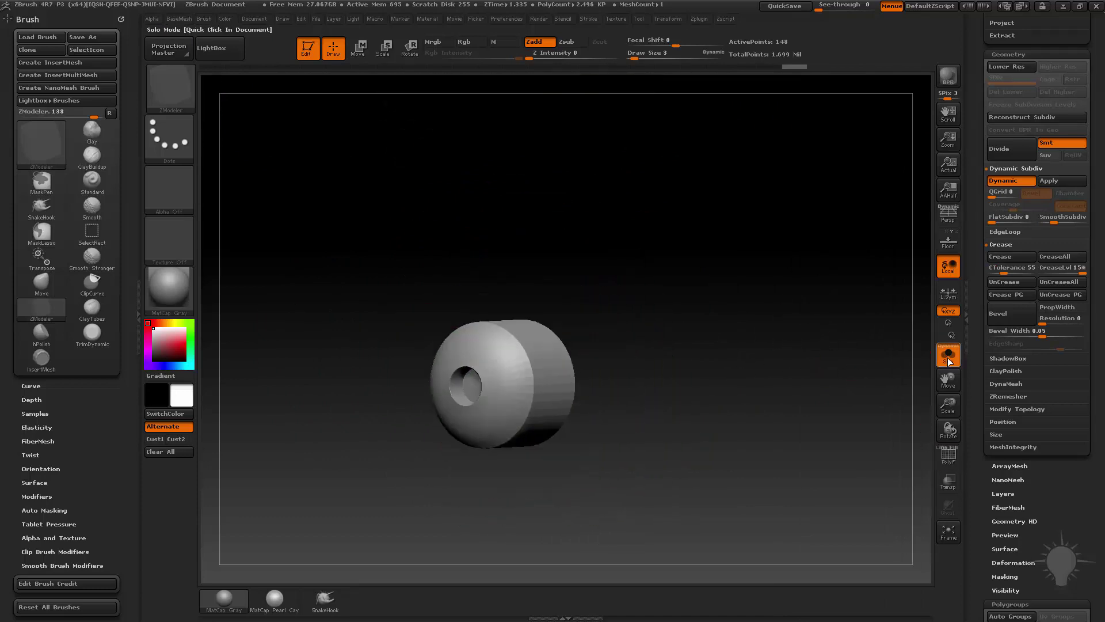
{"action": "key", "text": "b"}
{"action": "key", "text": "s"}
{"action": "key", "text": "t"}
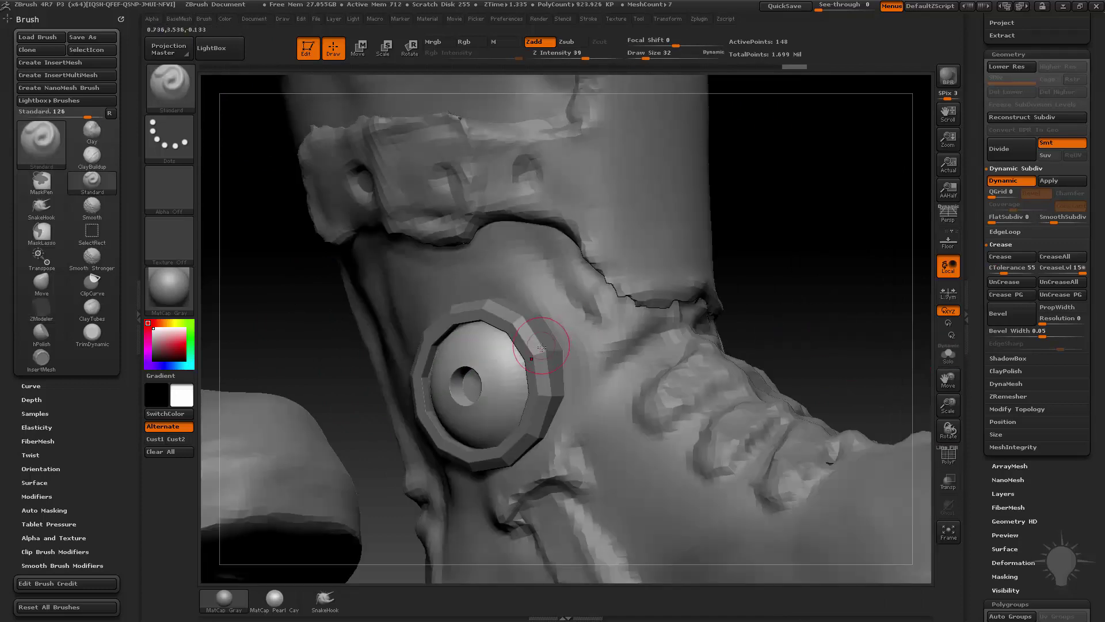
{"action": "left_click", "coordinate": [851, 310], "text": "alt"}
{"action": "key", "text": "d"}
Examine the ankle discs on both boots from the side, back and front
{"action": "left_click_drag", "start_coordinate": [844, 305], "coordinate": [576, 360]}
{"action": "mouse_move", "coordinate": [892, 377]}
{"action": "left_mouse_down", "text": "alt"}
{"action": "mouse_move", "coordinate": [855, 313]}
{"action": "mouse_move", "coordinate": [797, 314]}
{"action": "mouse_move", "coordinate": [857, 325]}
{"action": "mouse_move", "coordinate": [742, 325]}
{"action": "mouse_move", "coordinate": [779, 323]}
{"action": "mouse_move", "coordinate": [735, 371]}
{"action": "left_mouse_up", "text": "alt"}
{"action": "key", "text": "s"}
{"action": "key", "text": "s"}
{"action": "left_click", "coordinate": [775, 326]}
{"action": "left_click", "coordinate": [978, 408]}
{"action": "left_click_drag", "start_coordinate": [792, 339], "coordinate": [665, 309]}
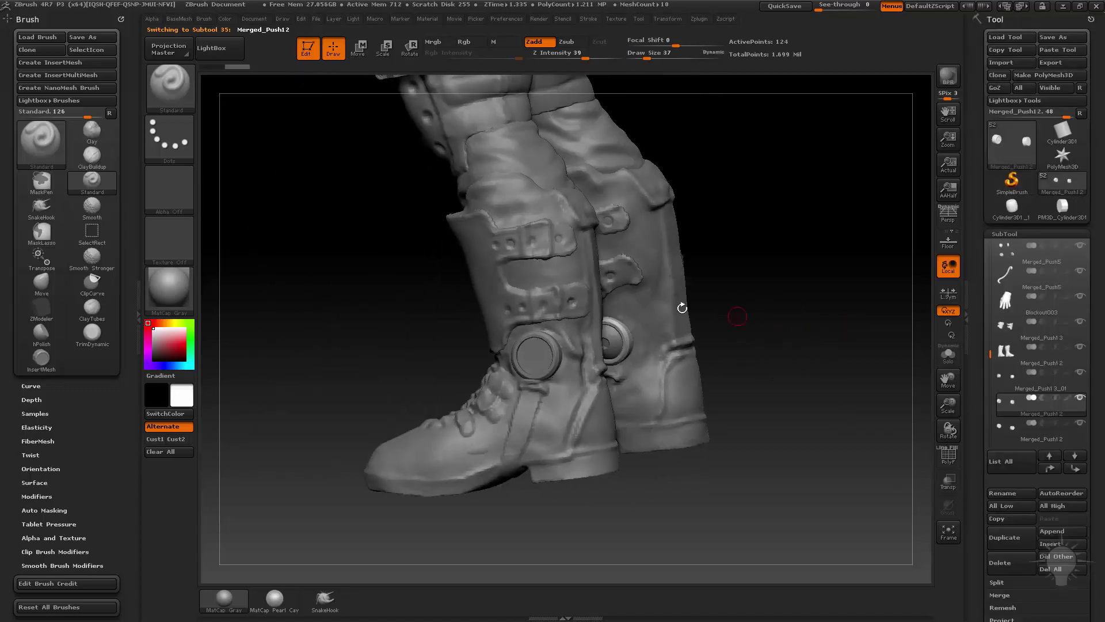
{"action": "mouse_move", "coordinate": [755, 281]}
{"action": "left_mouse_down"}
{"action": "mouse_move", "coordinate": [809, 299]}
{"action": "mouse_move", "coordinate": [812, 312]}
{"action": "mouse_move", "coordinate": [783, 317]}
{"action": "mouse_move", "coordinate": [808, 313]}
{"action": "mouse_move", "coordinate": [803, 340]}
{"action": "left_mouse_up"}
{"action": "key", "text": "s"}
{"action": "left_click", "coordinate": [790, 312]}
Select the IMM Clothing HardW insert brush and view its buckle, snap and eyelet meshes
{"action": "key", "text": "b"}
{"action": "key", "text": "i"}
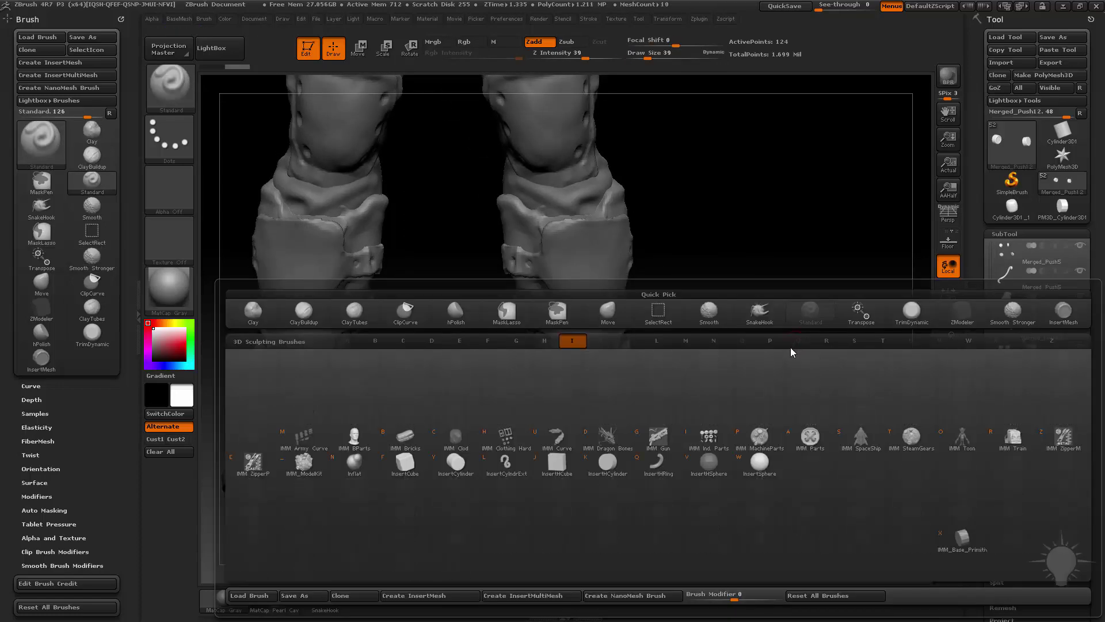
{"action": "mouse_move", "coordinate": [769, 448]}
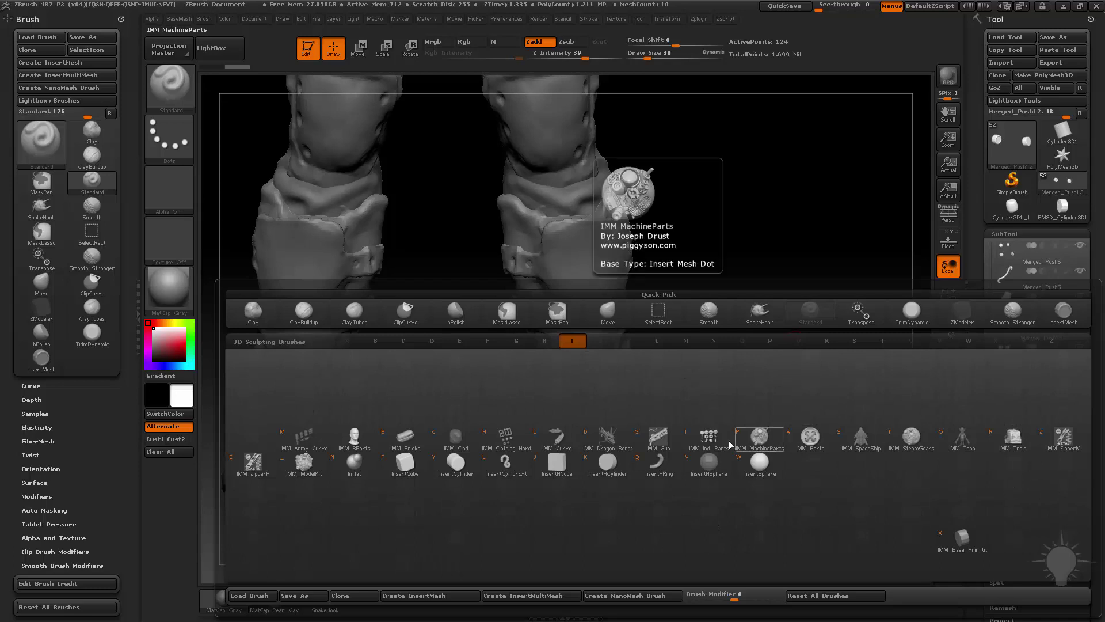
{"action": "left_click", "coordinate": [514, 433]}
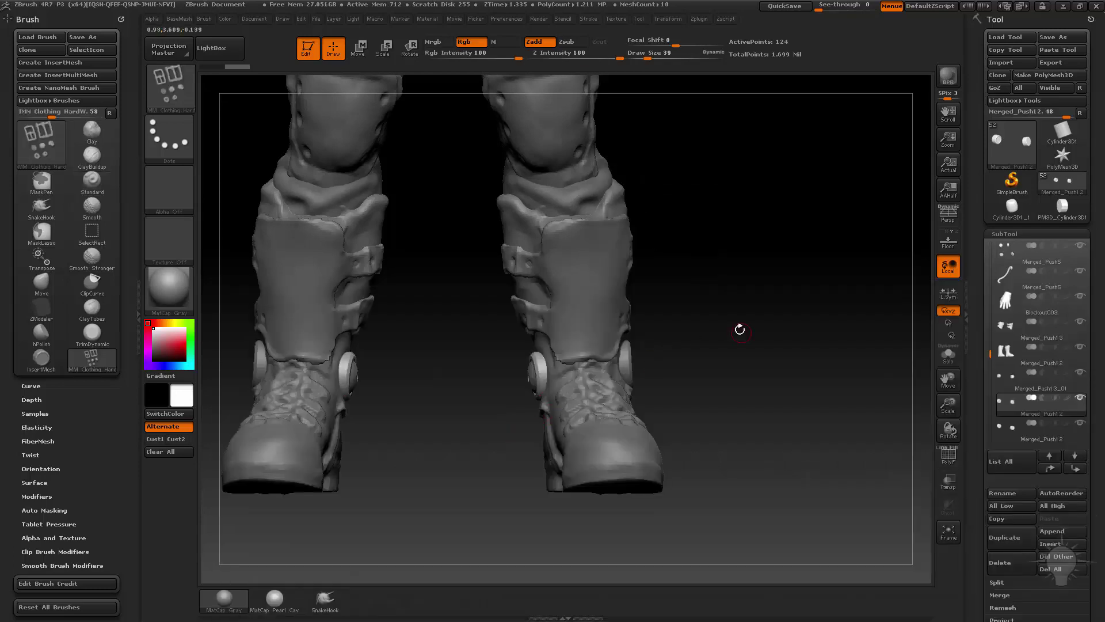
{"action": "key", "text": "m"}
{"action": "mouse_move", "coordinate": [593, 371]}
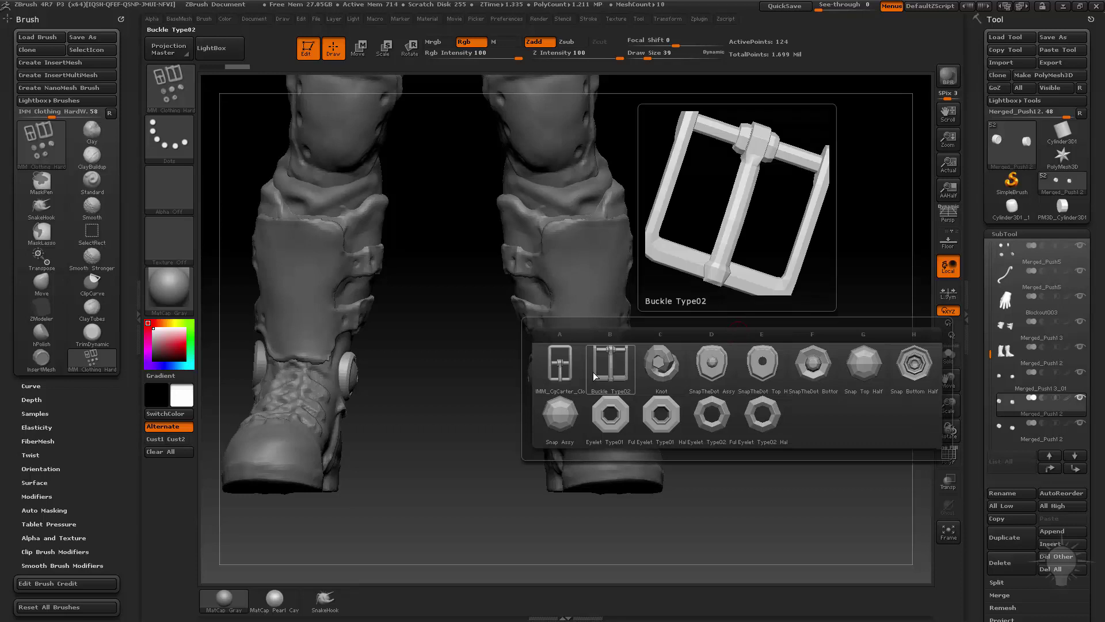
Clear the canvas and place a PolyMesh3D star in Edit mode with its wireframe shown
{"action": "left_click_drag", "start_coordinate": [798, 191], "coordinate": [658, 291]}
{"action": "left_click", "coordinate": [306, 51]}
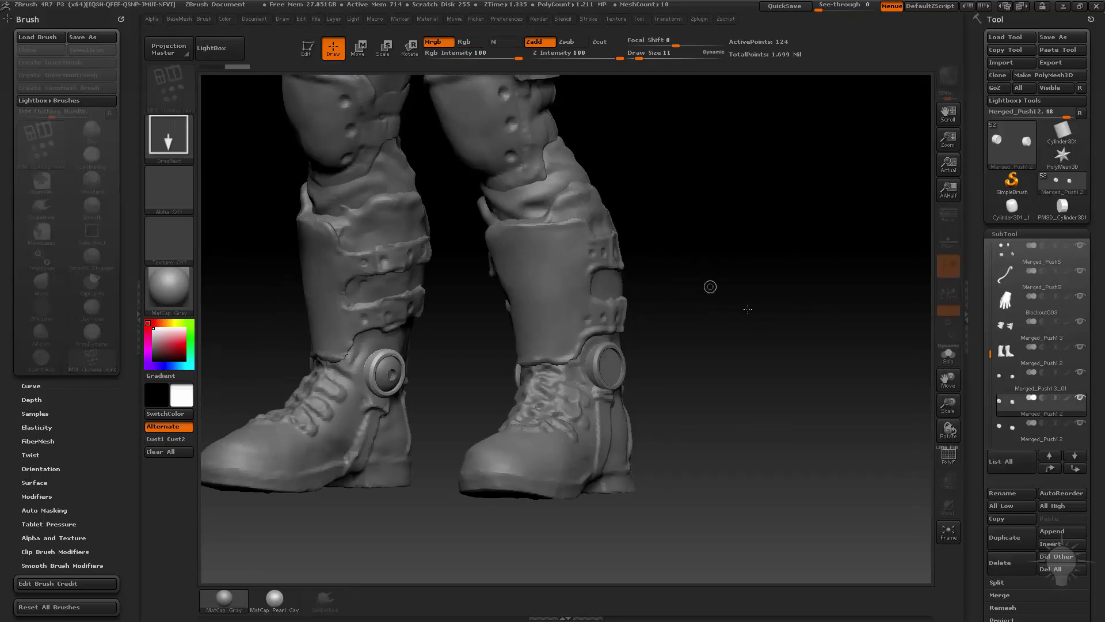
{"action": "key", "text": "ctrl+n"}
{"action": "left_click", "coordinate": [1011, 182]}
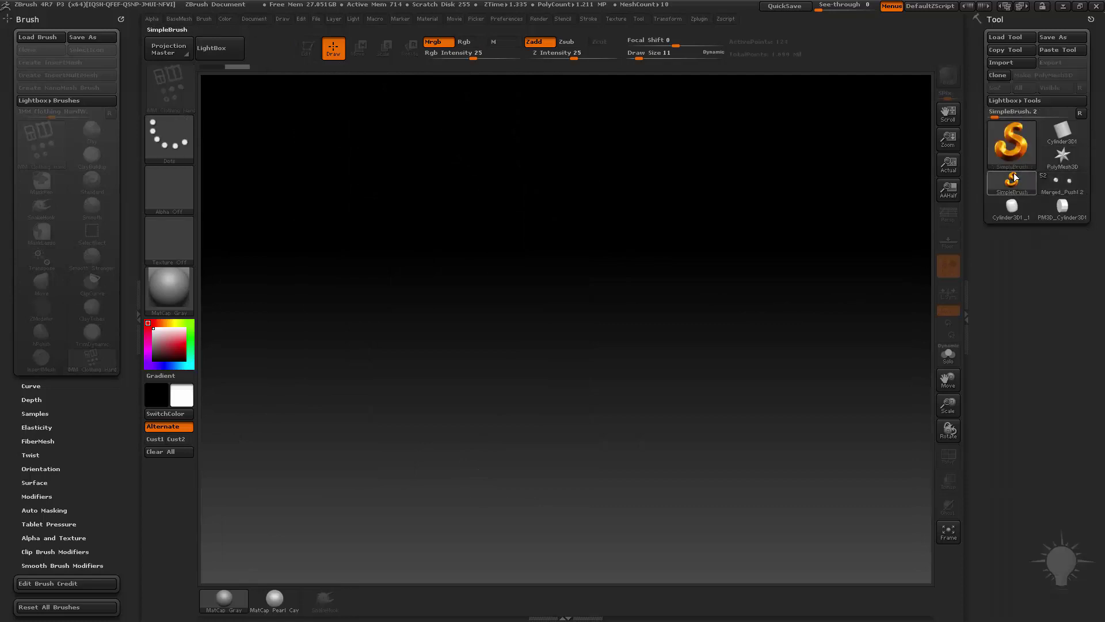
{"action": "left_click", "coordinate": [1005, 140]}
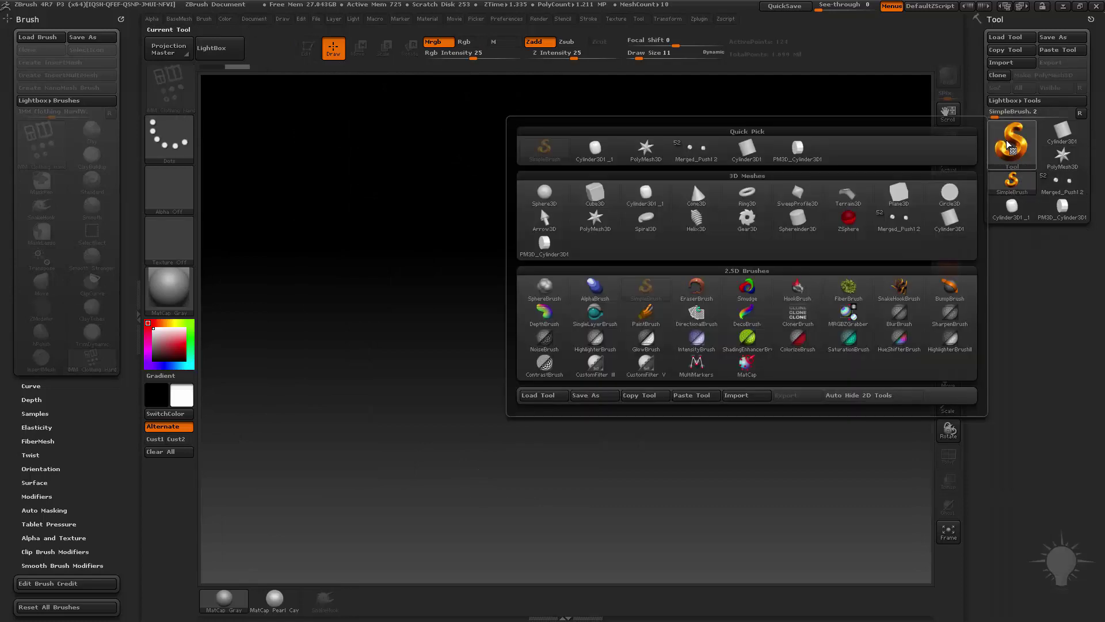
{"action": "left_click", "coordinate": [1062, 156]}
{"action": "left_click_drag", "start_coordinate": [447, 300], "coordinate": [493, 451]}
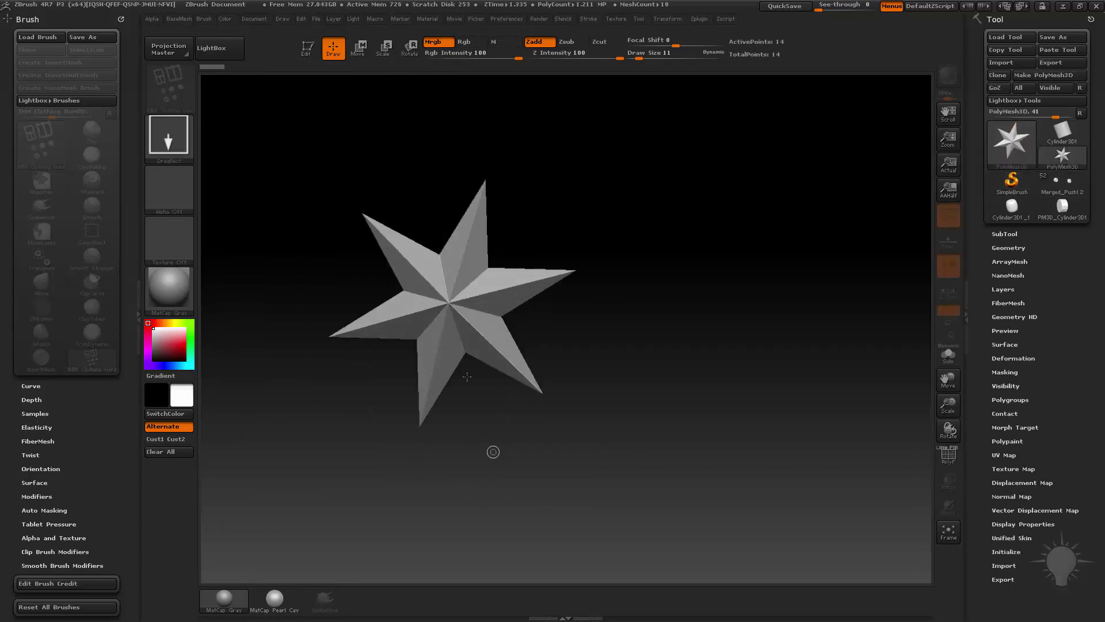
{"action": "left_click", "coordinate": [307, 49]}
{"action": "mouse_move", "coordinate": [758, 301]}
{"action": "left_mouse_down"}
{"action": "mouse_move", "coordinate": [812, 360]}
{"action": "mouse_move", "coordinate": [926, 437]}
{"action": "mouse_move", "coordinate": [841, 365]}
{"action": "left_mouse_up"}
{"action": "key", "text": "shift+f"}
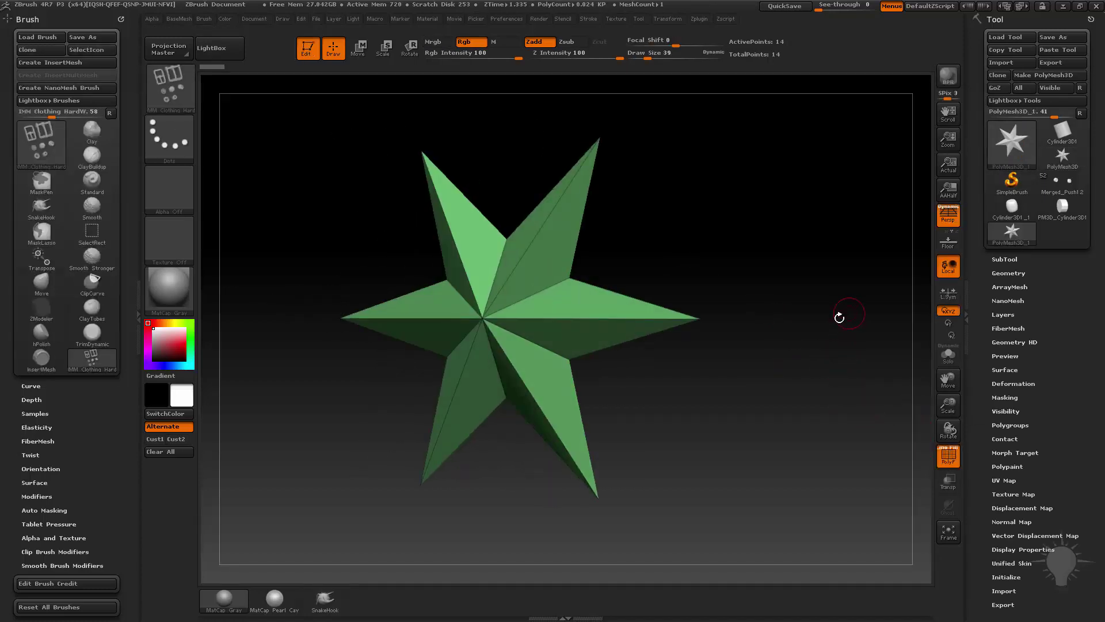
Switch the active tool to the Cube3D primitive and compare it with the PolyMesh3D star
{"action": "left_click", "coordinate": [991, 150]}
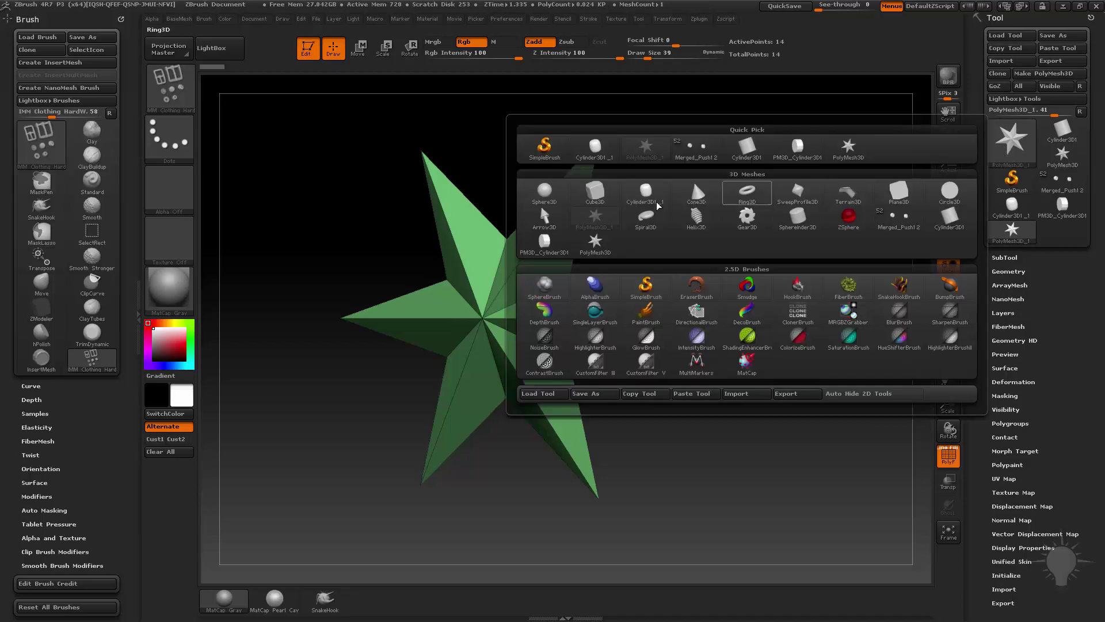
{"action": "left_click", "coordinate": [595, 191]}
{"action": "key", "text": "f"}
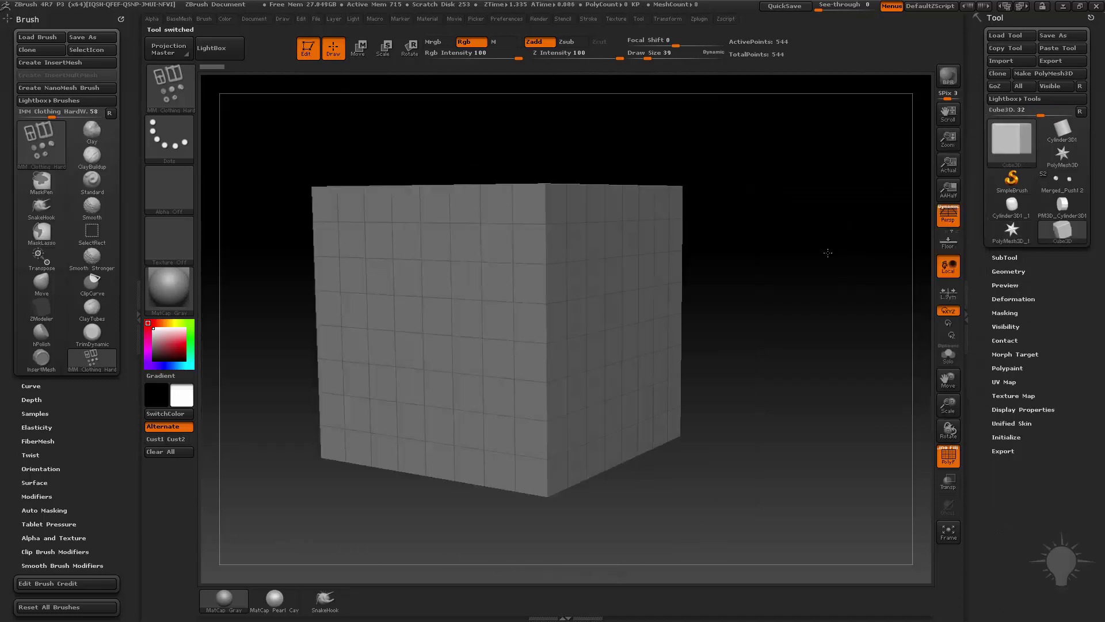
{"action": "left_click_drag", "start_coordinate": [826, 256], "coordinate": [837, 287]}
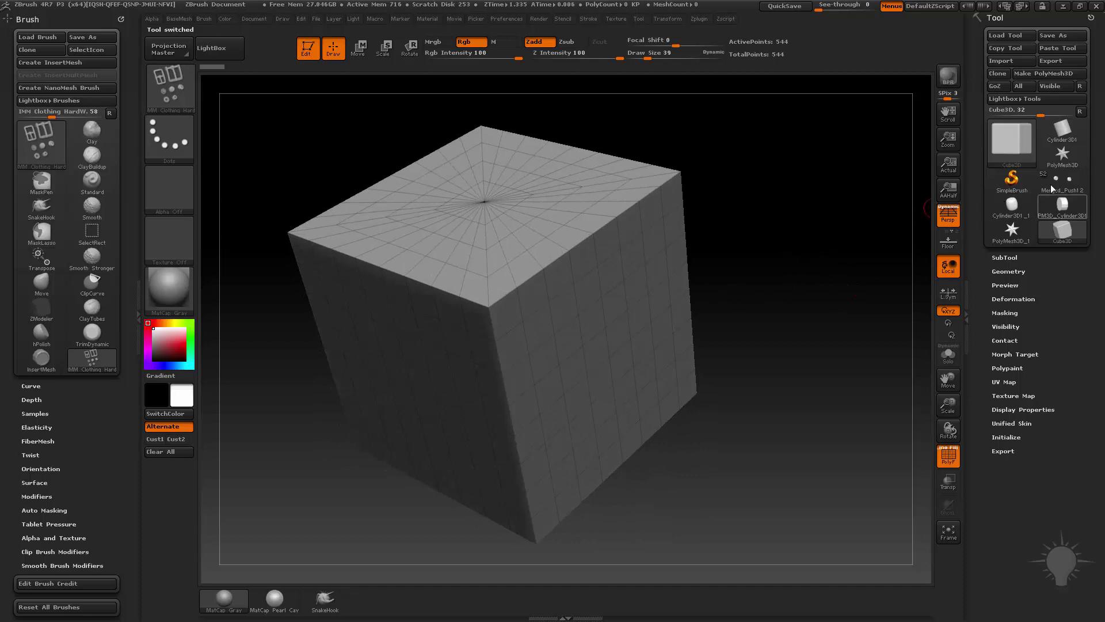
{"action": "left_click", "coordinate": [1062, 164]}
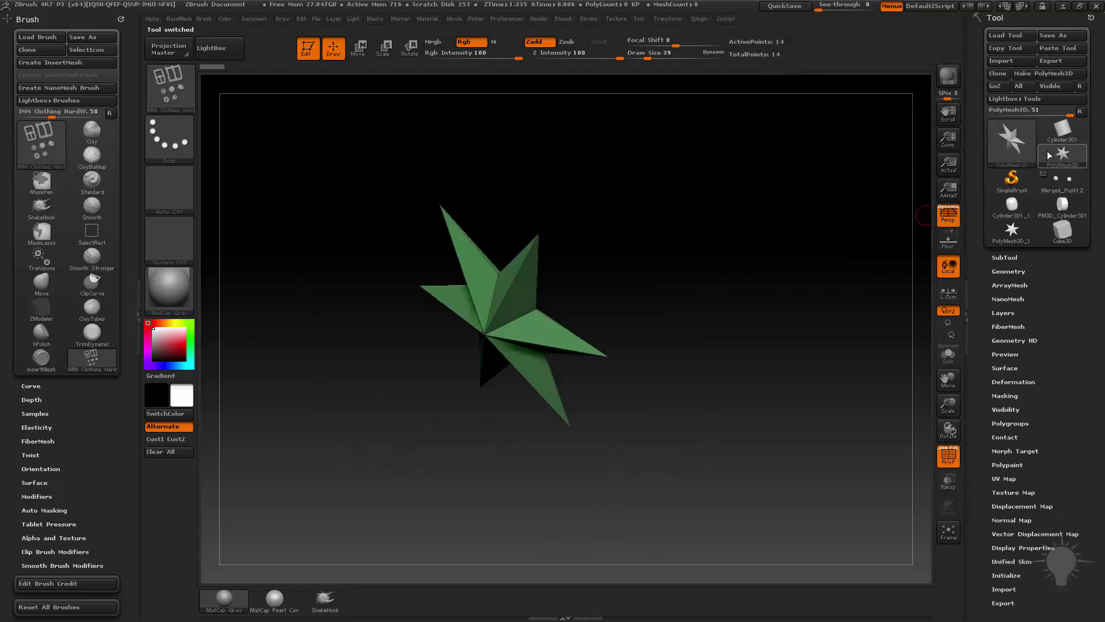
{"action": "left_click", "coordinate": [1052, 233]}
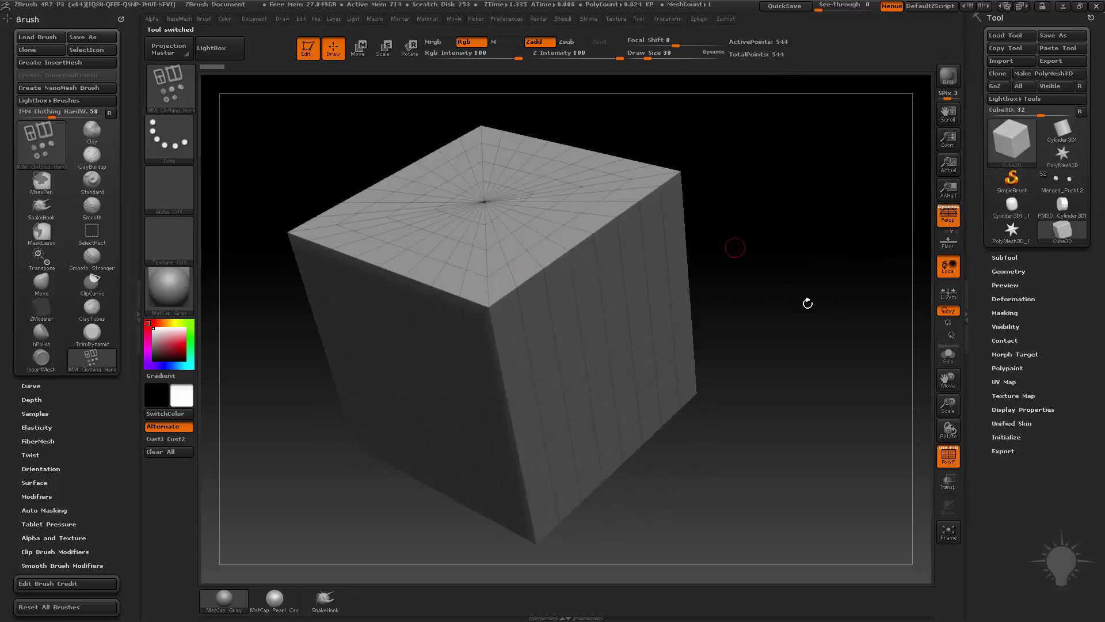
{"action": "left_click_drag", "start_coordinate": [830, 340], "coordinate": [933, 363]}
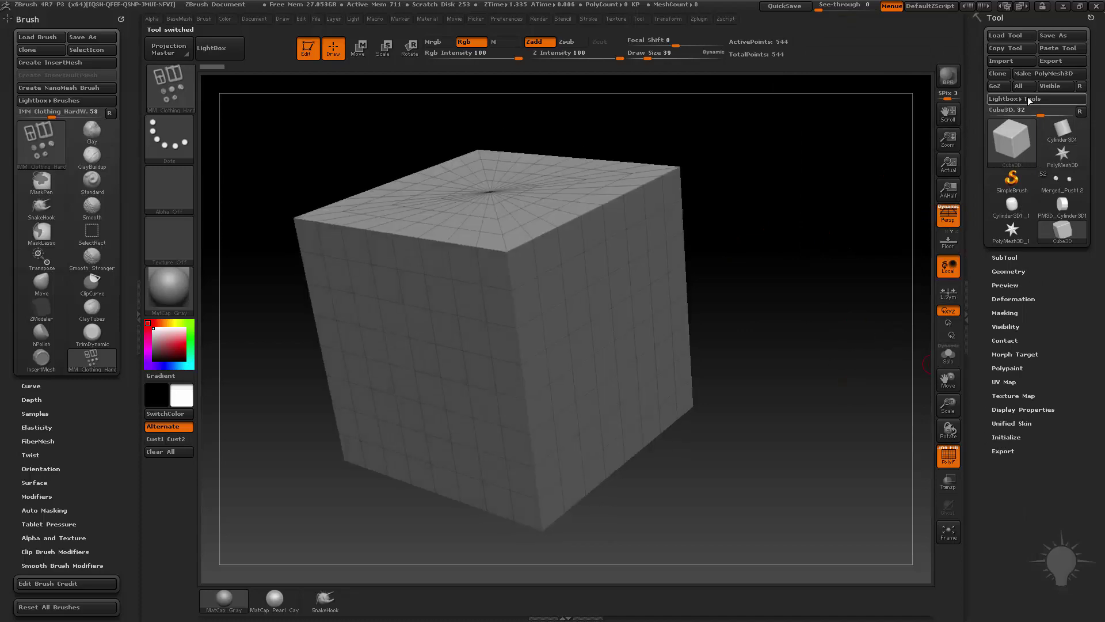
Convert the Cube3D primitive to a PolyMesh3D and reinitialize it as a QCube with X, Y and Z resolution 1
{"action": "left_click", "coordinate": [1050, 74]}
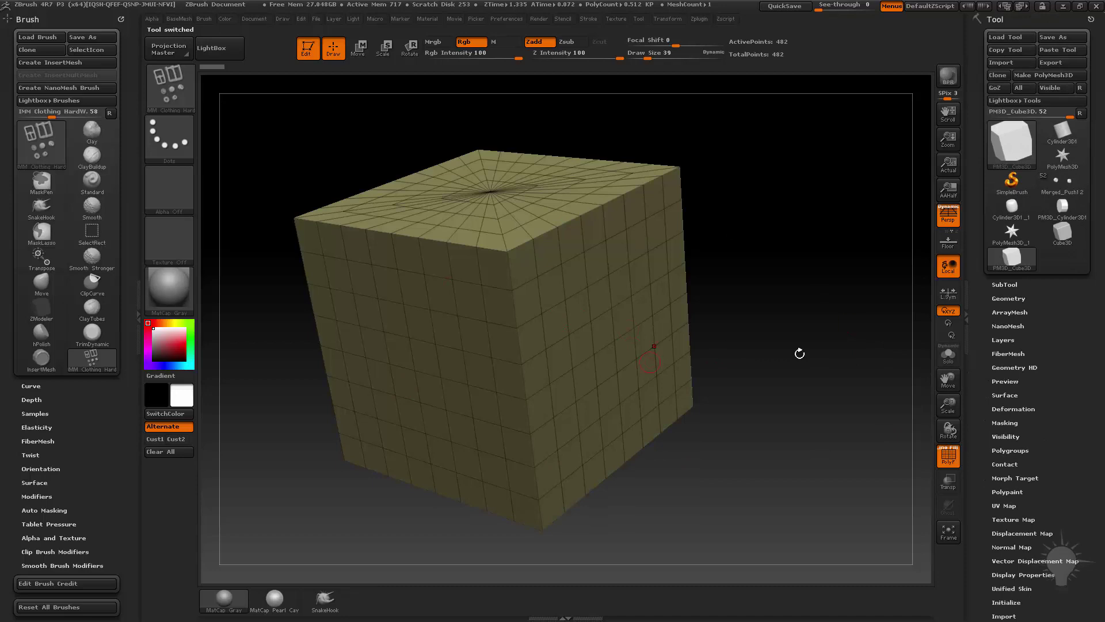
{"action": "left_click_drag", "start_coordinate": [1061, 463], "coordinate": [1073, 303]}
{"action": "key", "text": "shift"}
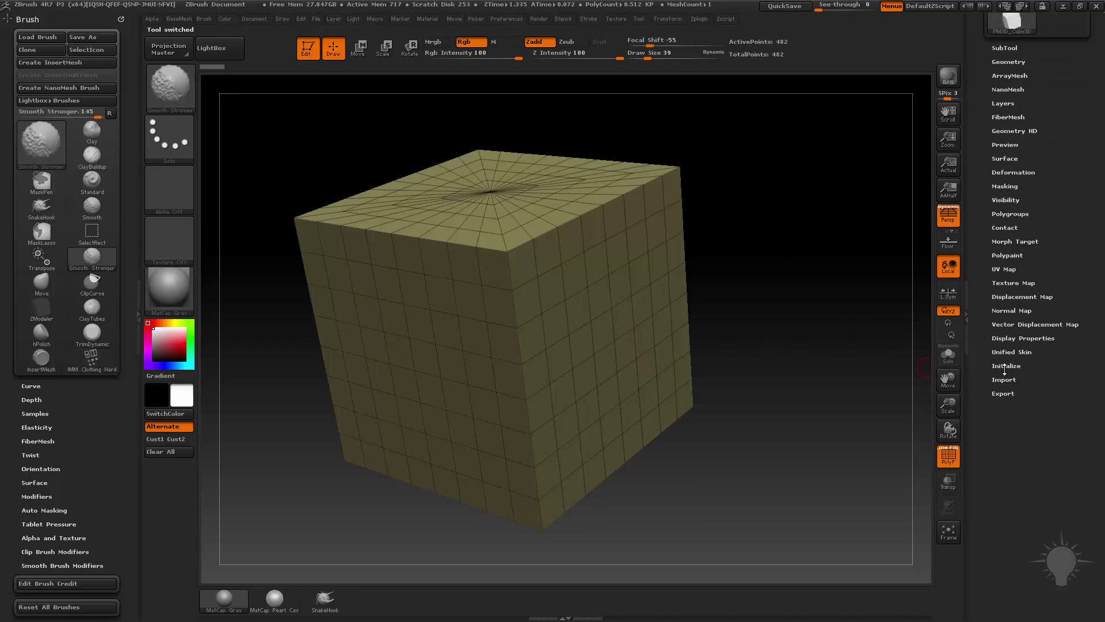
{"action": "left_click", "coordinate": [1006, 365]}
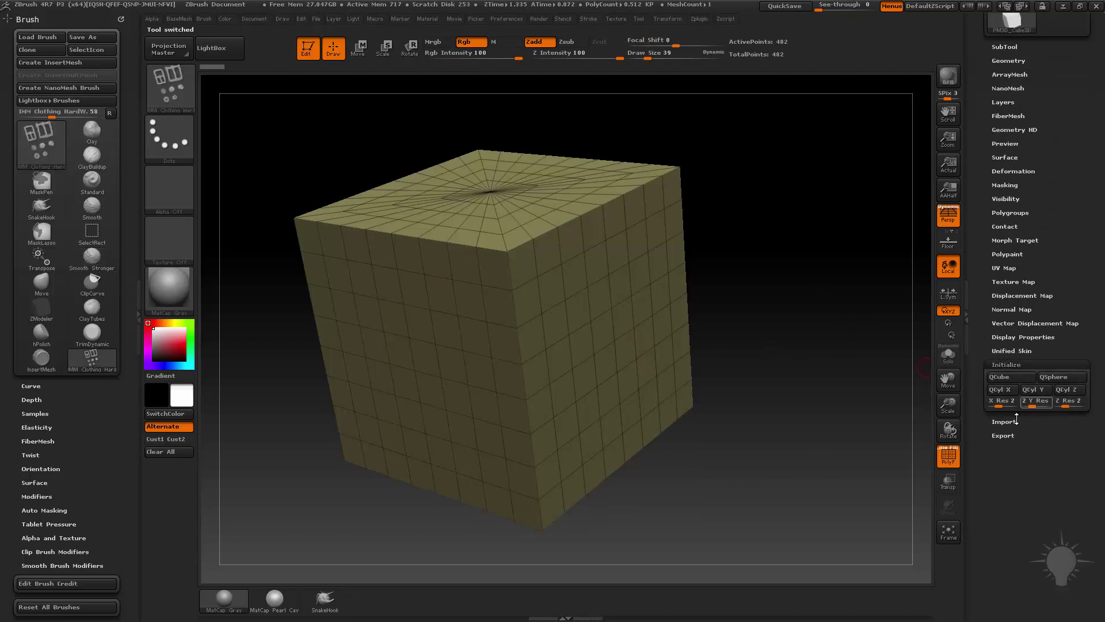
{"action": "left_click_drag", "start_coordinate": [998, 406], "coordinate": [1058, 407]}
{"action": "left_click", "coordinate": [999, 377]}
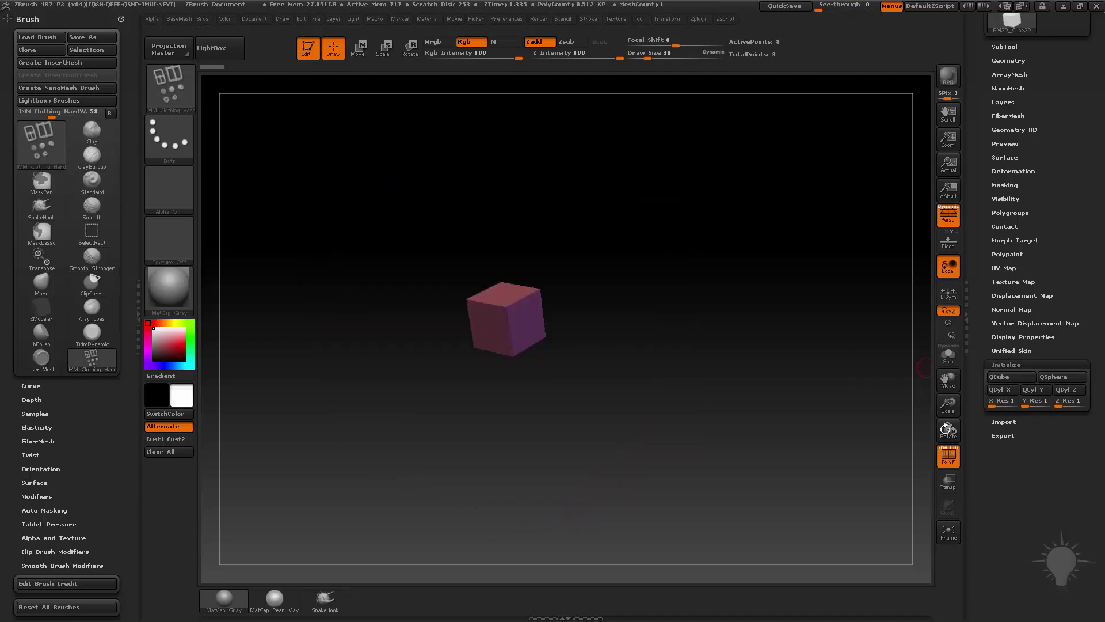
{"action": "key", "text": "f"}
{"action": "left_click_drag", "start_coordinate": [810, 325], "coordinate": [819, 345]}
Select the ZModeler brush and set its polygon action to Inset, targeting A Single Poly with Inset Each Poly
{"action": "key", "text": "b"}
{"action": "key", "text": "z"}
{"action": "key", "text": "m"}
{"action": "left_click_drag", "start_coordinate": [775, 316], "coordinate": [728, 261]}
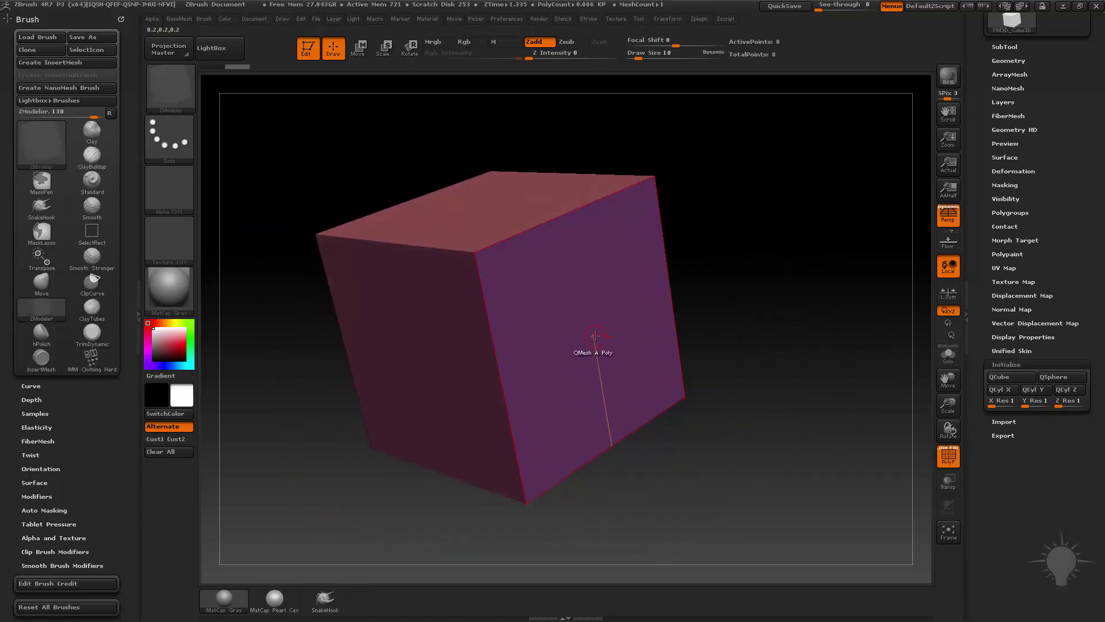
{"action": "key", "text": "space"}
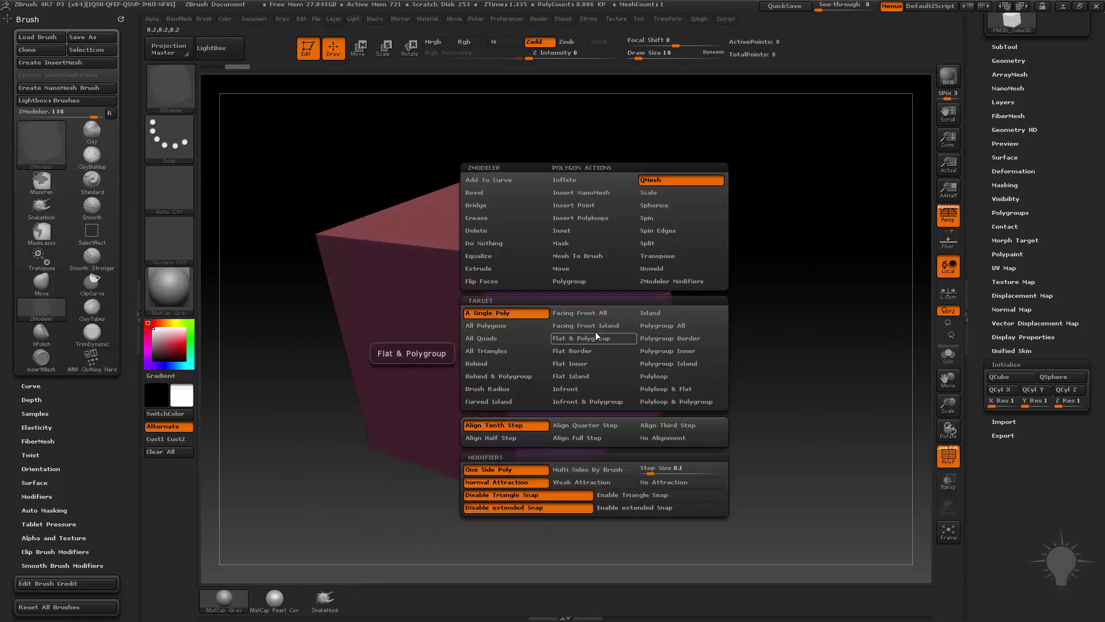
{"action": "left_click", "coordinate": [582, 231]}
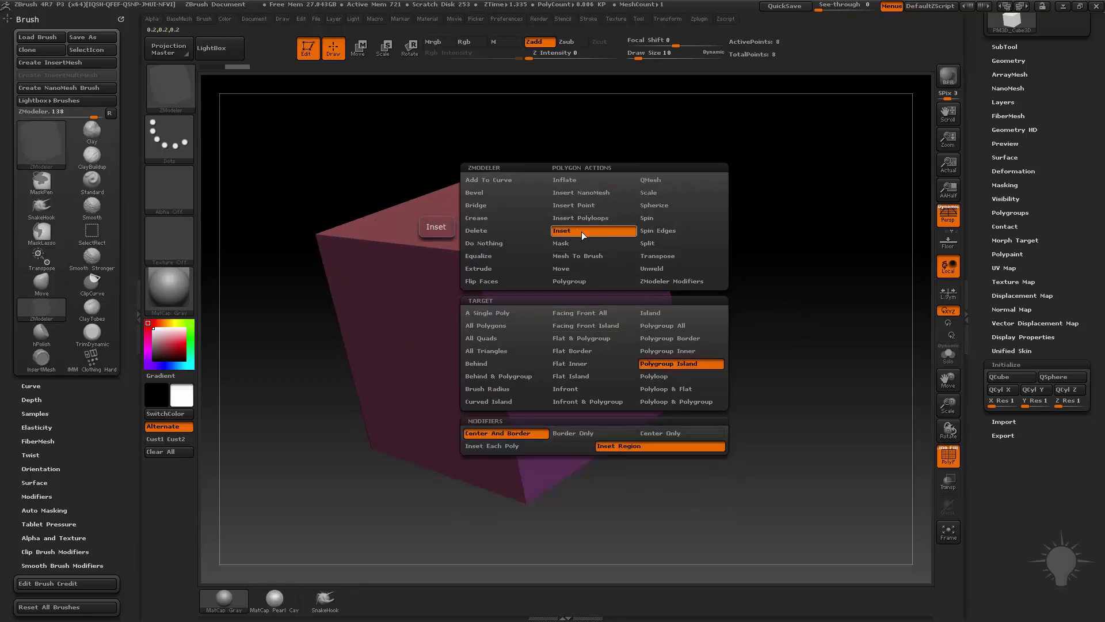
{"action": "left_click", "coordinate": [529, 311]}
{"action": "left_click", "coordinate": [579, 447]}
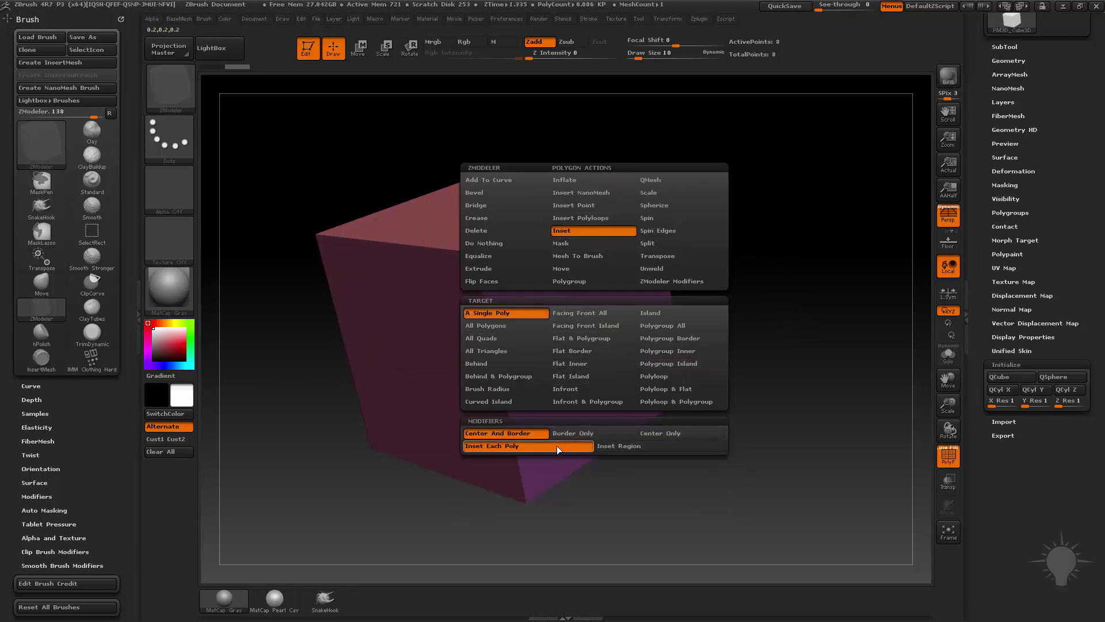
{"action": "left_click", "coordinate": [617, 447]}
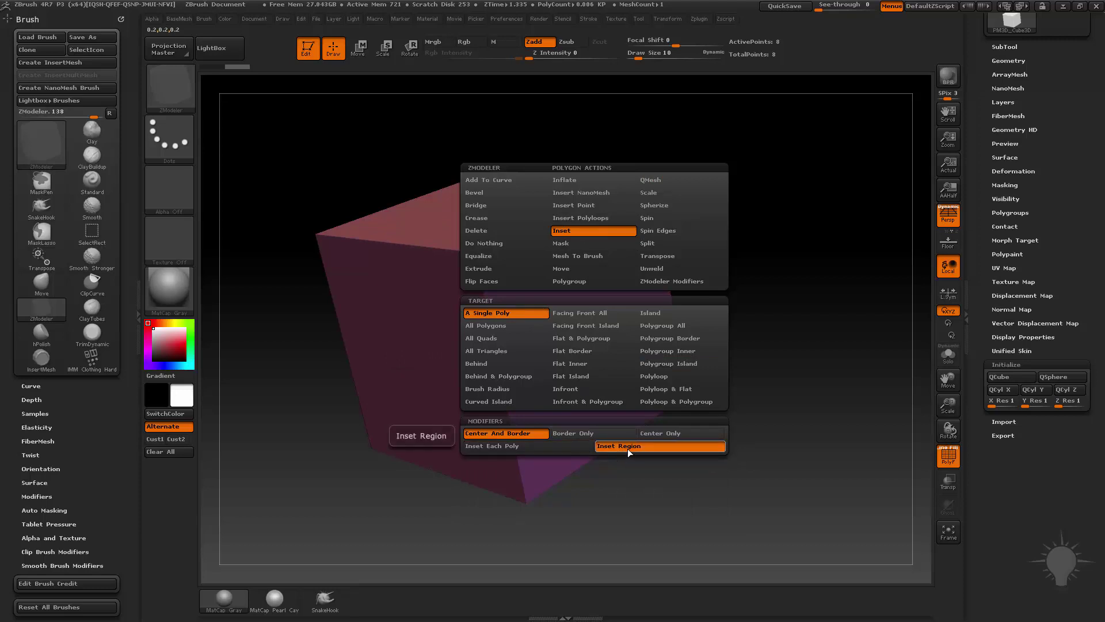
{"action": "left_click", "coordinate": [569, 449]}
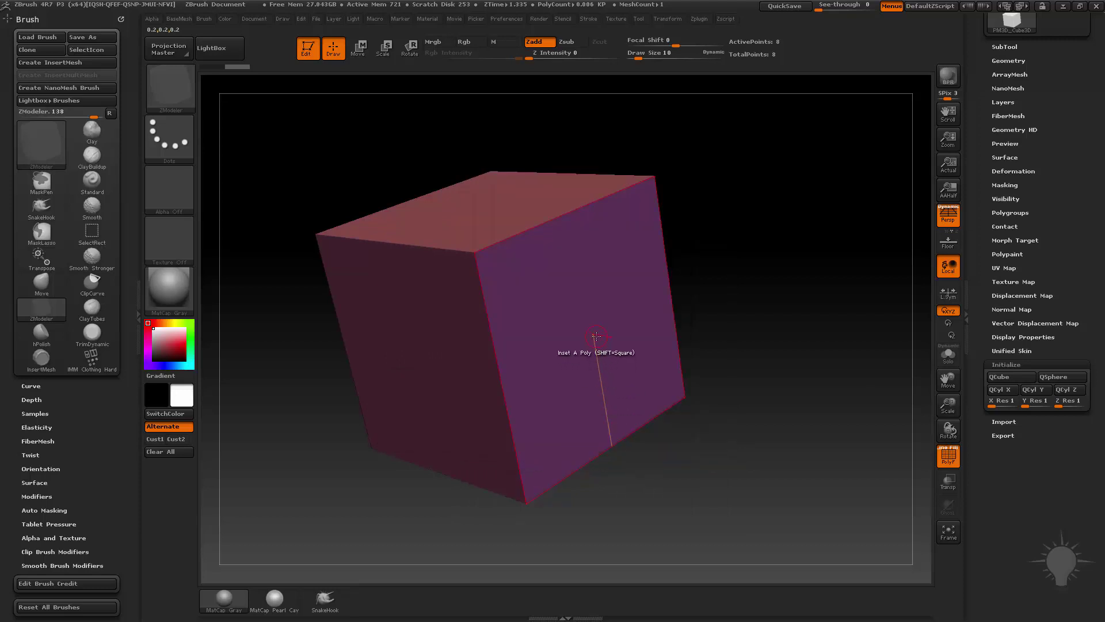
Inset one side face of the cube to leave a frame border, and switch the ZModeler polygon action to QMesh
{"action": "left_click_drag", "start_coordinate": [596, 336], "coordinate": [644, 428]}
{"action": "left_click_drag", "start_coordinate": [803, 396], "coordinate": [691, 409]}
{"action": "left_click_drag", "start_coordinate": [894, 228], "coordinate": [791, 225], "text": "alt"}
{"action": "key", "text": "space"}
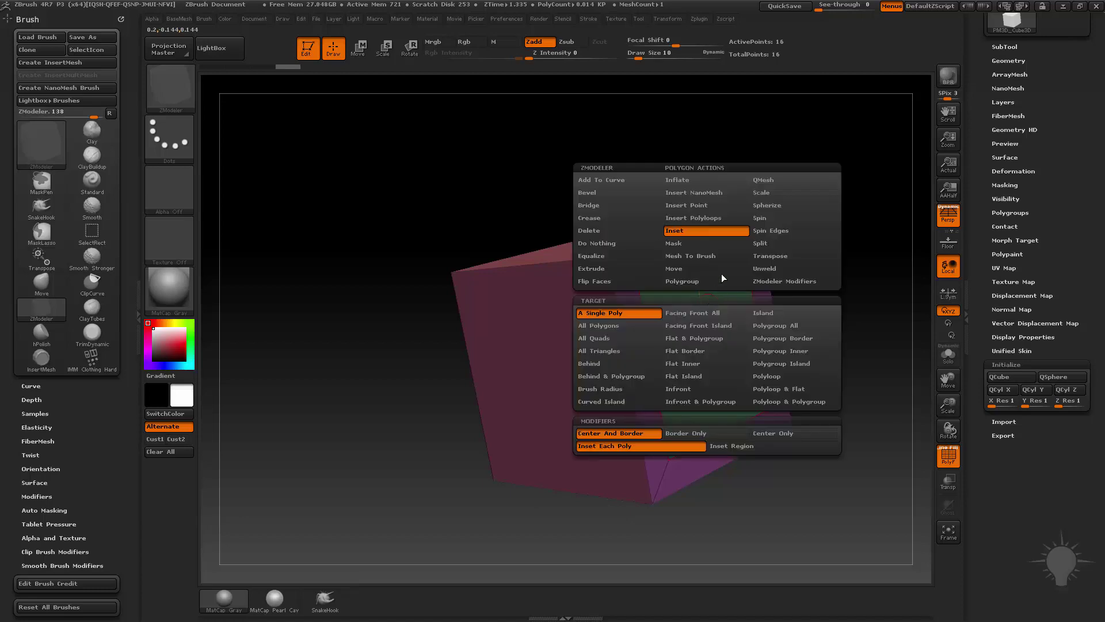
{"action": "left_click", "coordinate": [771, 178]}
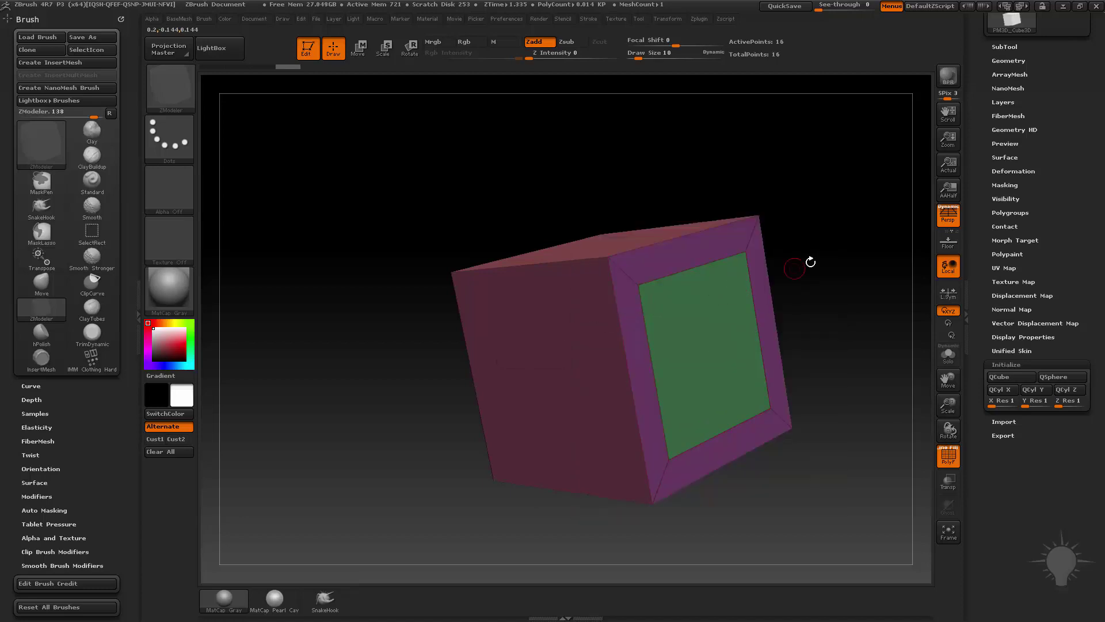
{"action": "mouse_move", "coordinate": [835, 263]}
{"action": "left_mouse_down"}
{"action": "mouse_move", "coordinate": [806, 248]}
{"action": "mouse_move", "coordinate": [817, 251]}
{"action": "left_mouse_up"}
Try pushing the inset face through the full-depth cube with QMesh to open a square hole
{"action": "left_click_drag", "start_coordinate": [664, 306], "coordinate": [473, 283]}
{"action": "left_click_drag", "start_coordinate": [381, 480], "coordinate": [764, 407]}
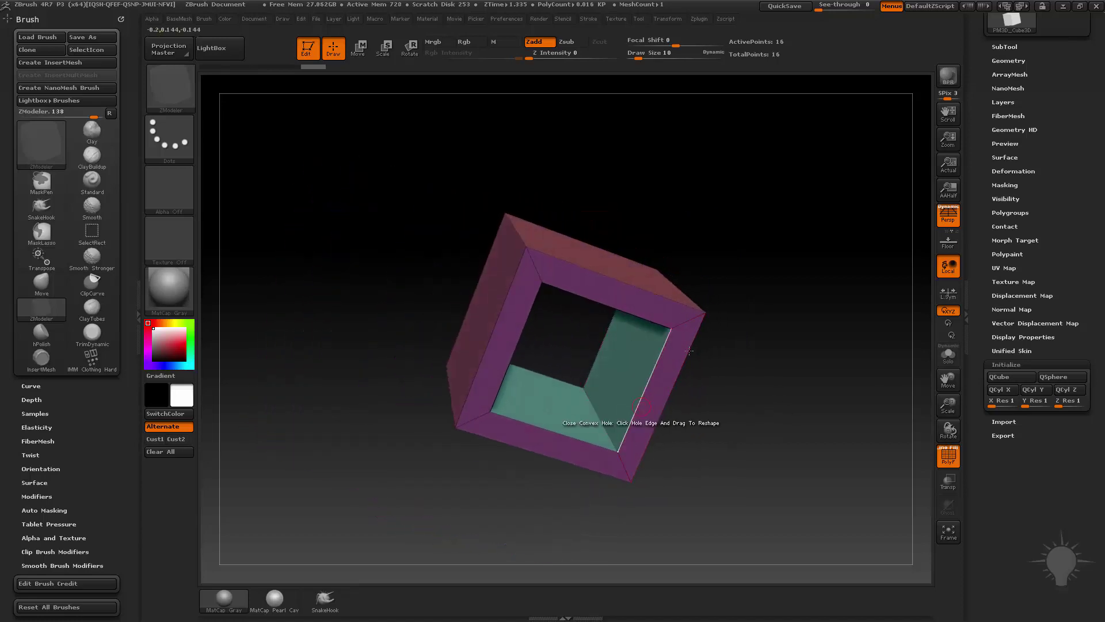
{"action": "mouse_move", "coordinate": [800, 368]}
{"action": "left_mouse_down"}
{"action": "mouse_move", "coordinate": [826, 320]}
{"action": "mouse_move", "coordinate": [749, 352]}
{"action": "mouse_move", "coordinate": [795, 329]}
{"action": "mouse_move", "coordinate": [815, 290]}
{"action": "mouse_move", "coordinate": [799, 312]}
{"action": "mouse_move", "coordinate": [807, 331]}
{"action": "left_mouse_up"}
{"action": "mouse_move", "coordinate": [803, 273]}
{"action": "left_mouse_down", "text": "shift"}
{"action": "mouse_move", "coordinate": [762, 323]}
{"action": "mouse_move", "coordinate": [817, 328]}
{"action": "mouse_move", "coordinate": [786, 320]}
{"action": "mouse_move", "coordinate": [801, 334]}
{"action": "left_mouse_up", "text": "shift"}
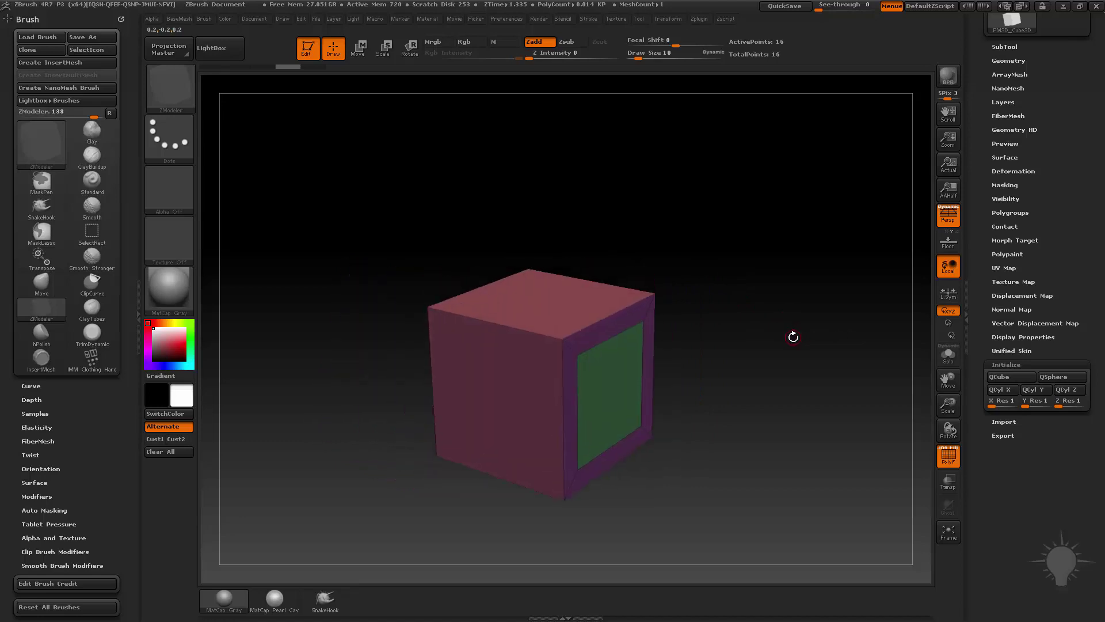
Turn off perspective and flatten the cube along the inset face's normal into a thin slab with the Transpose Move line
{"action": "key", "text": "w"}
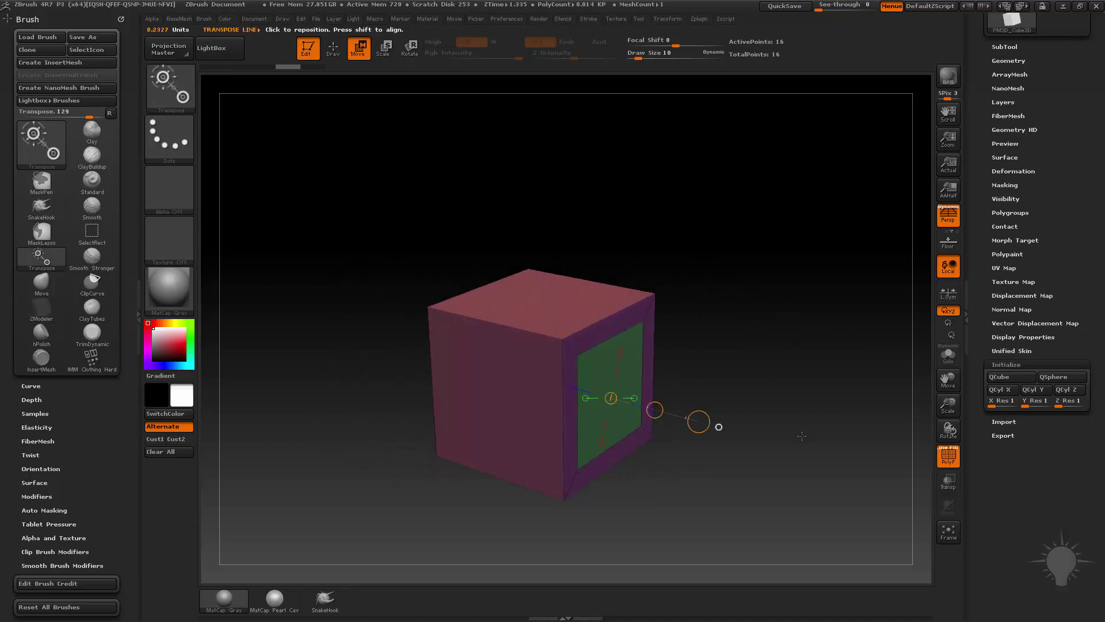
{"action": "left_click_drag", "start_coordinate": [699, 421], "coordinate": [667, 306]}
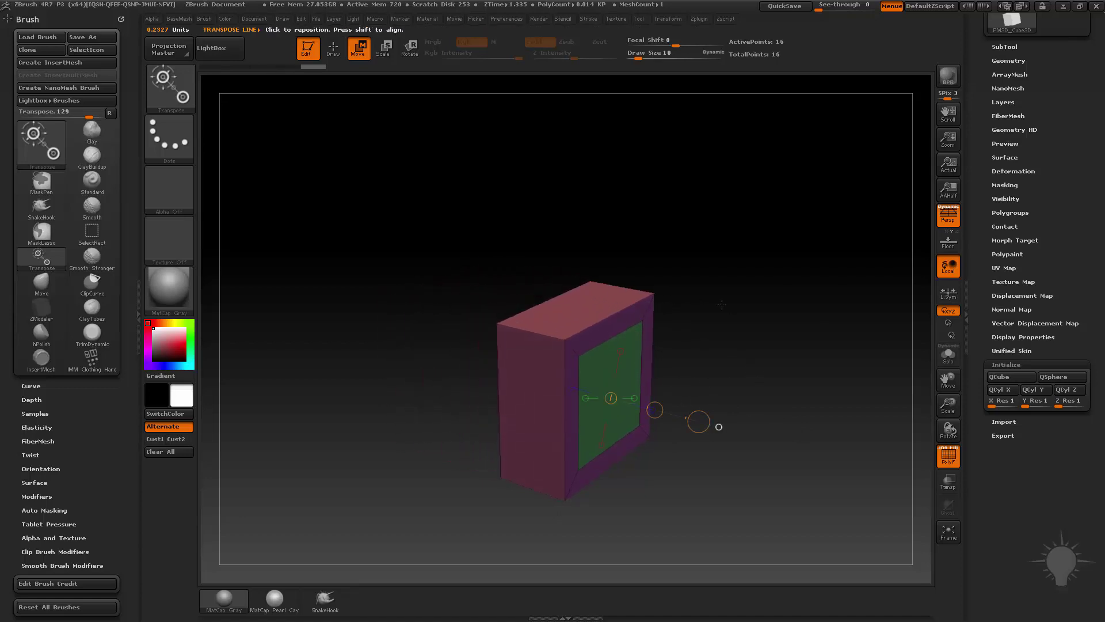
{"action": "key", "text": "ctrl+z"}
{"action": "key", "text": "p"}
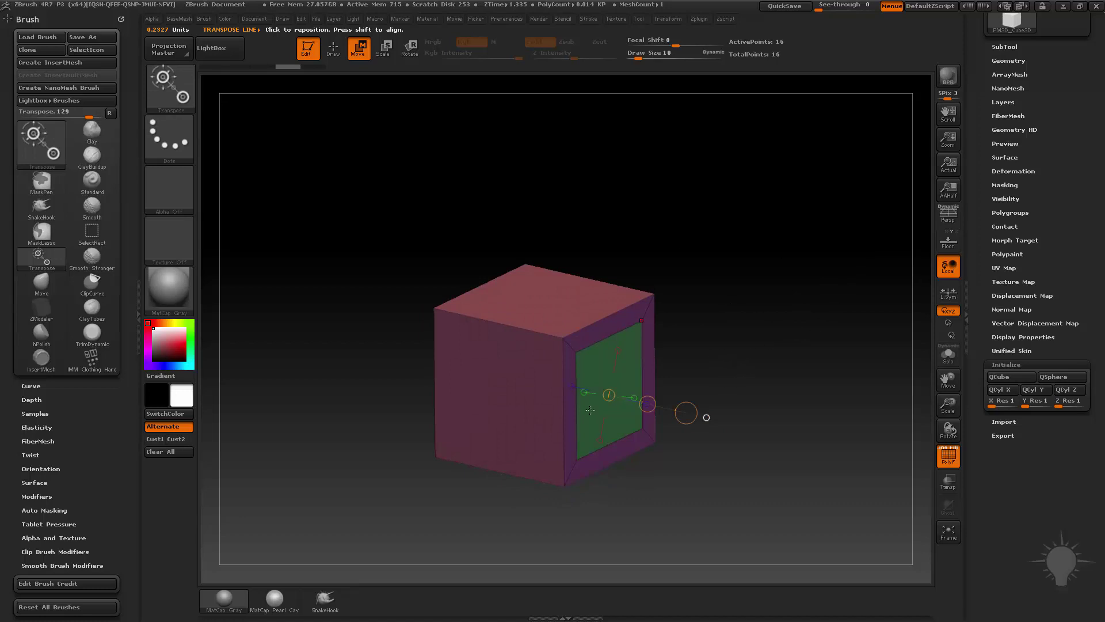
{"action": "left_click_drag", "start_coordinate": [788, 293], "coordinate": [841, 305]}
{"action": "left_click", "coordinate": [512, 413]}
{"action": "left_click", "coordinate": [570, 431]}
{"action": "left_click_drag", "start_coordinate": [718, 415], "coordinate": [656, 274]}
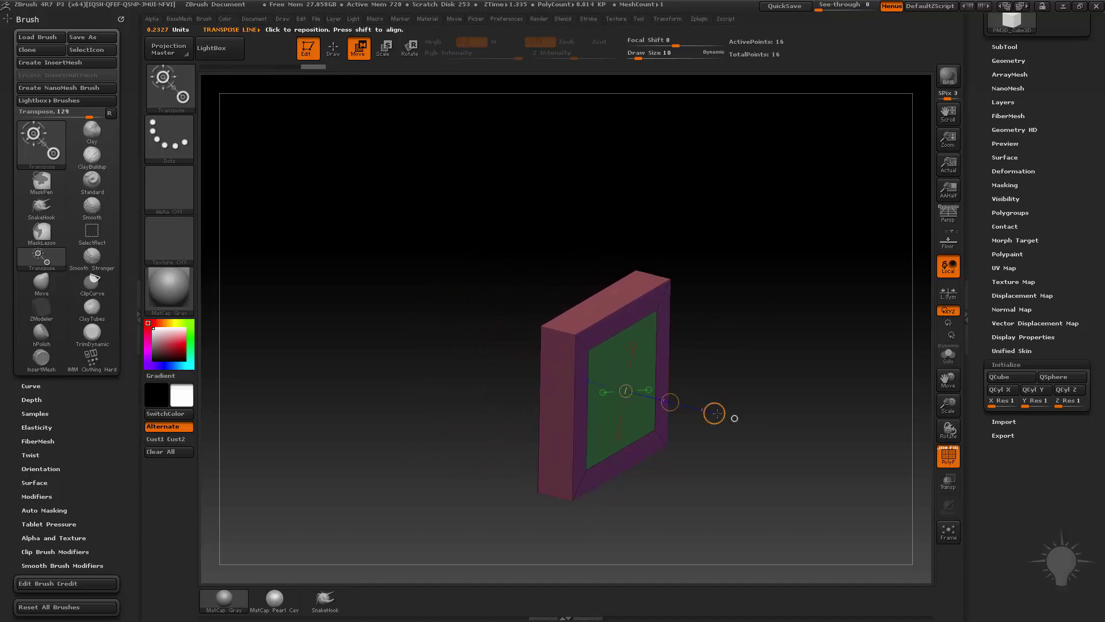
{"action": "mouse_move", "coordinate": [772, 341]}
{"action": "left_mouse_down"}
{"action": "mouse_move", "coordinate": [824, 345]}
{"action": "mouse_move", "coordinate": [726, 338]}
{"action": "left_mouse_up"}
Return to the ZModeler brush and QMesh the inset face through the slab to open a square hole
{"action": "key", "text": "q"}
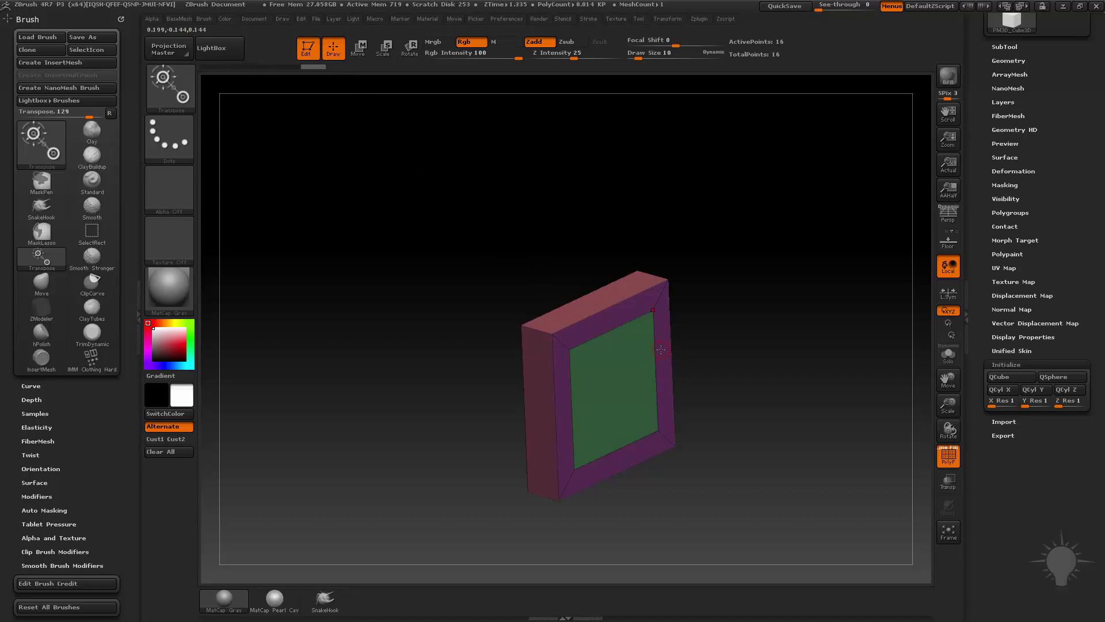
{"action": "key", "text": "b"}
{"action": "key", "text": "z"}
{"action": "key", "text": "m"}
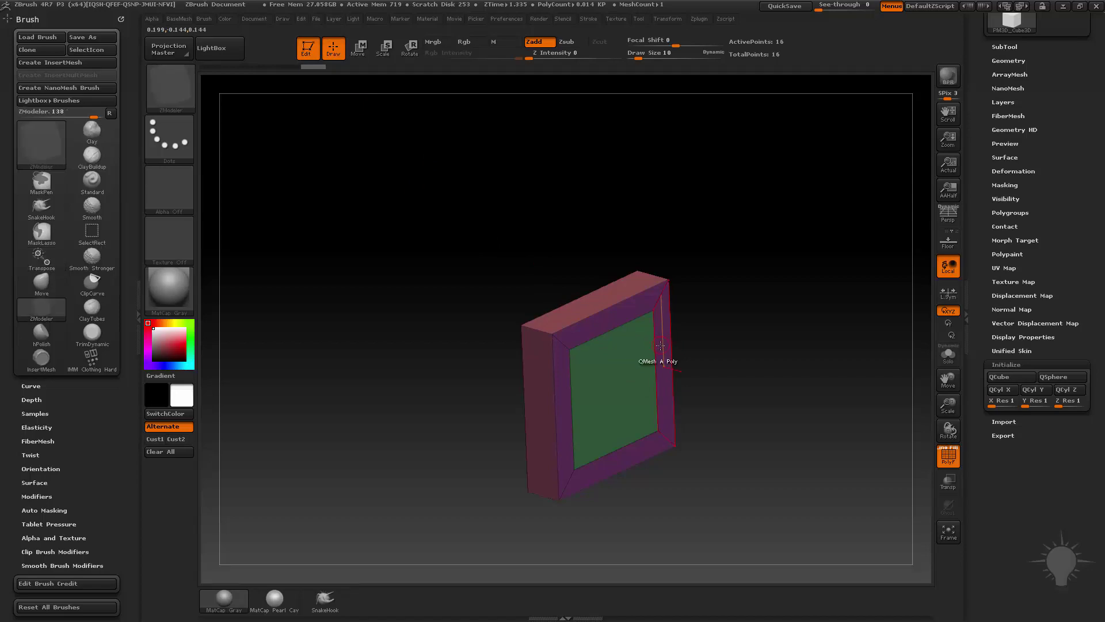
{"action": "key", "text": "b"}
{"action": "key", "text": "z"}
{"action": "key", "text": "m"}
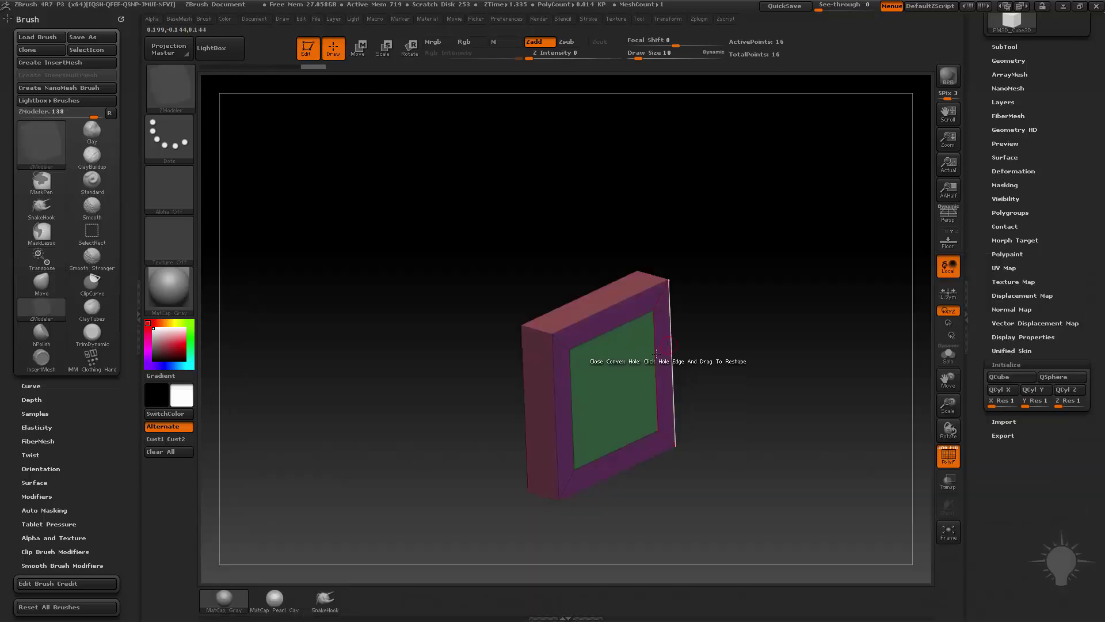
{"action": "key", "text": "space"}
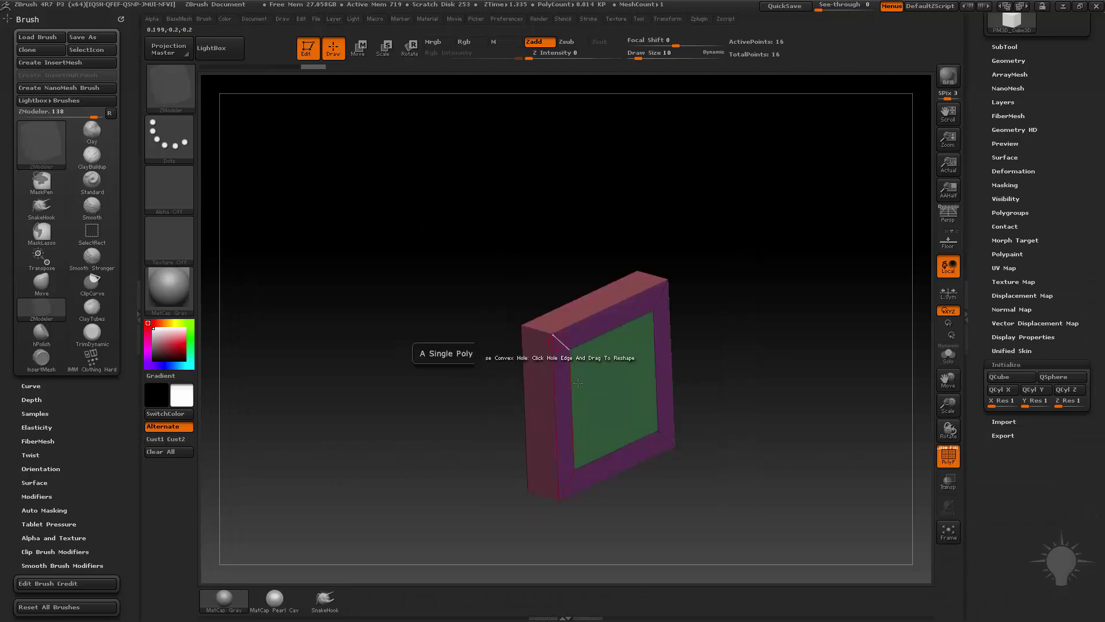
{"action": "left_click_drag", "start_coordinate": [631, 378], "coordinate": [589, 369]}
{"action": "left_click_drag", "start_coordinate": [661, 217], "coordinate": [703, 288]}
{"action": "left_click_drag", "start_coordinate": [712, 347], "coordinate": [825, 359]}
Thin the square frame's depth further with the Transpose Move line and return to Draw mode
{"action": "left_click_drag", "start_coordinate": [861, 418], "coordinate": [784, 314]}
{"action": "key", "text": "w"}
{"action": "left_click", "coordinate": [577, 313]}
{"action": "left_click_drag", "start_coordinate": [639, 320], "coordinate": [603, 315]}
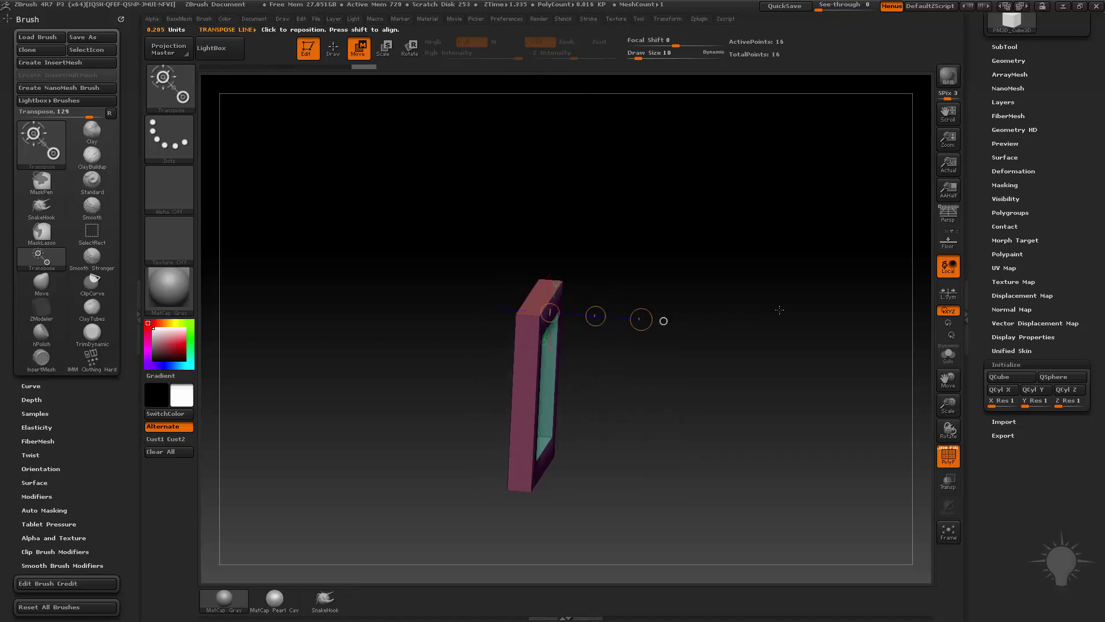
{"action": "key", "text": "q"}
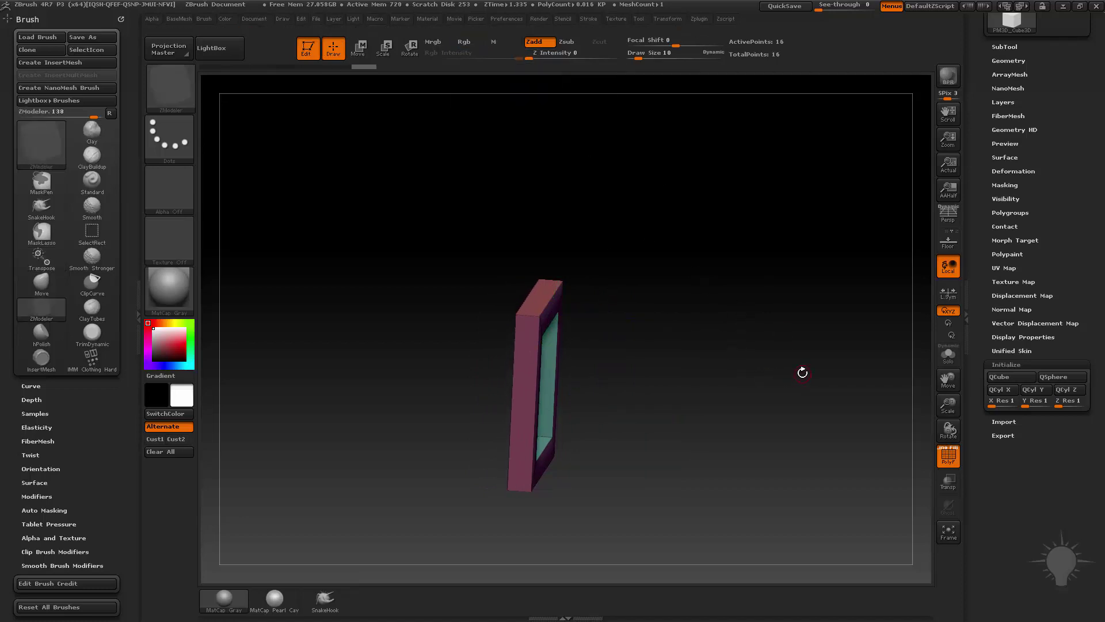
Face the square frame straight on and append it to the custom InsertMesh brush
{"action": "left_click_drag", "start_coordinate": [802, 374], "coordinate": [788, 396]}
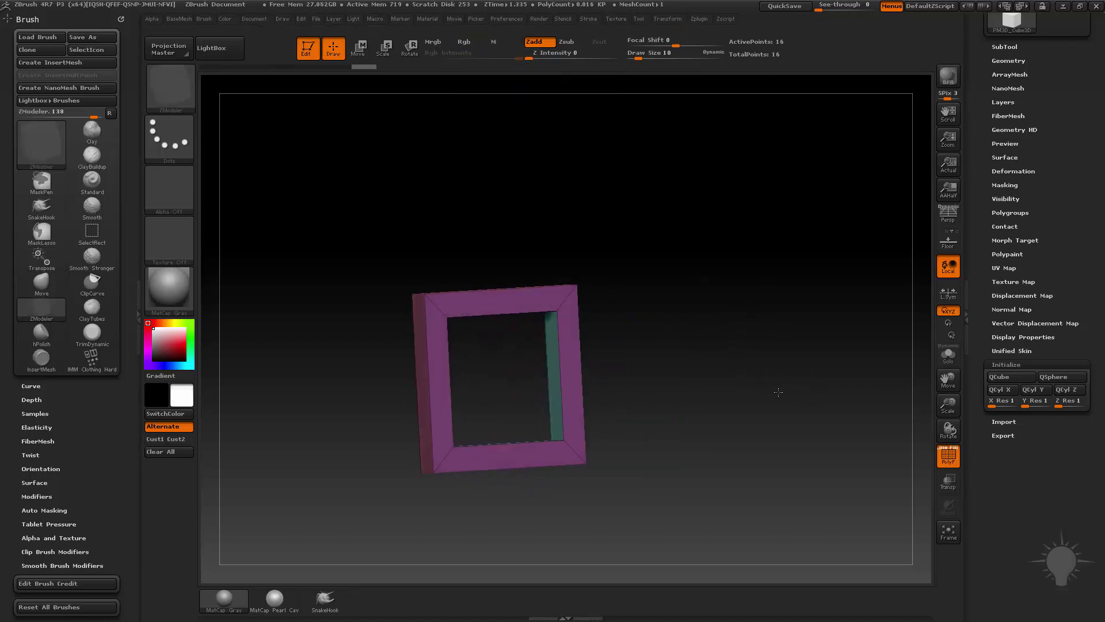
{"action": "left_click_drag", "start_coordinate": [778, 392], "coordinate": [779, 386], "text": "shift"}
{"action": "left_click_drag", "start_coordinate": [690, 383], "coordinate": [820, 370], "text": "alt"}
{"action": "key", "text": "b"}
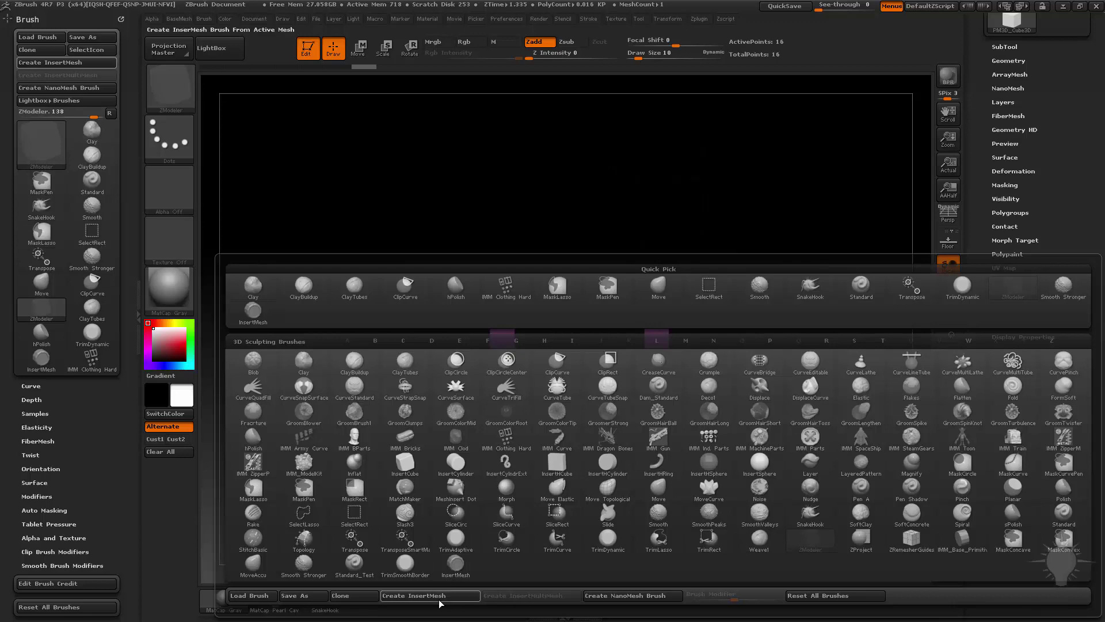
{"action": "left_click", "coordinate": [461, 570]}
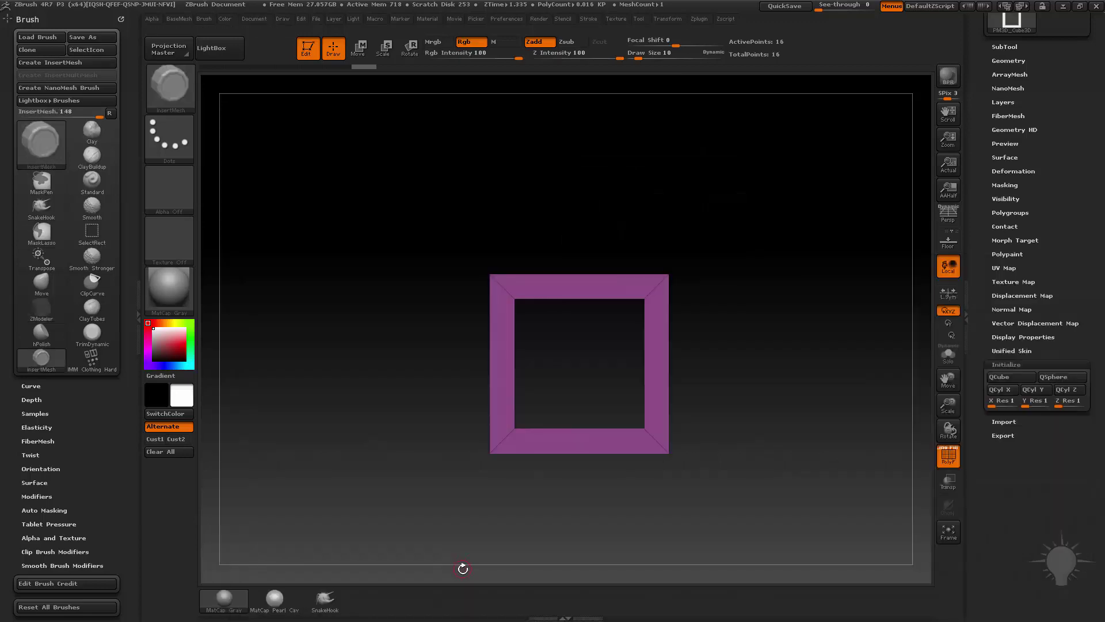
{"action": "key", "text": "b"}
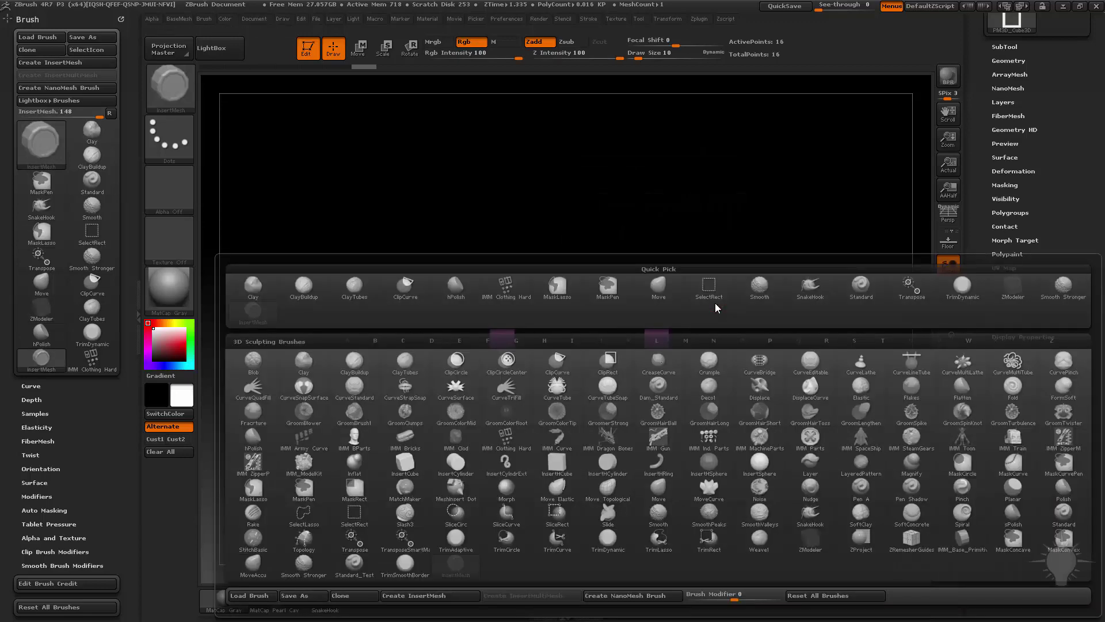
{"action": "left_click", "coordinate": [443, 595]}
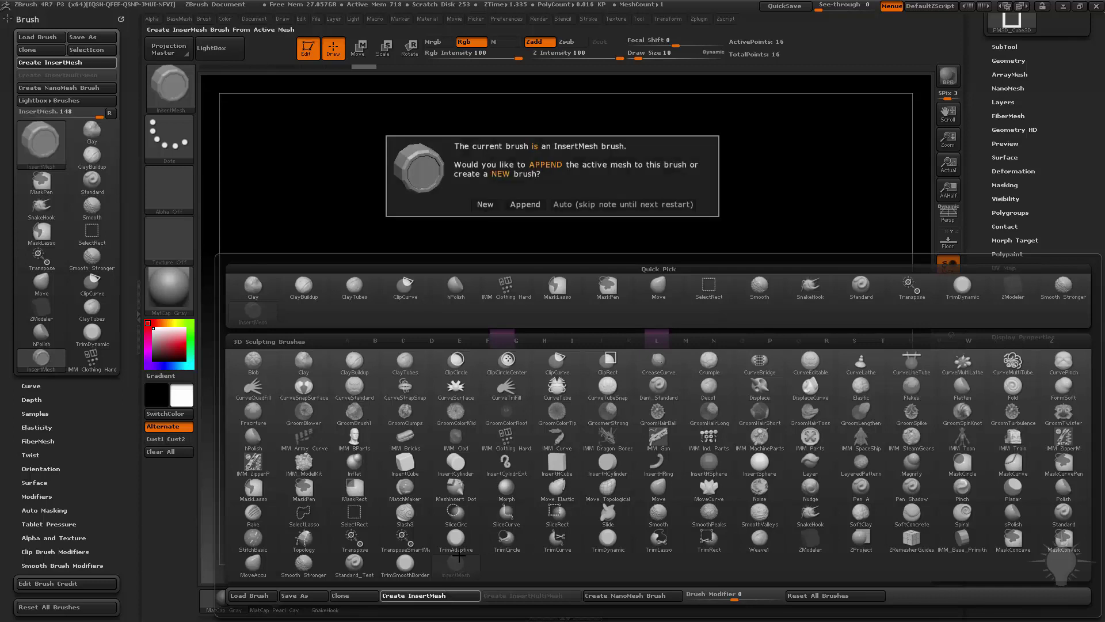
{"action": "left_click", "coordinate": [526, 205]}
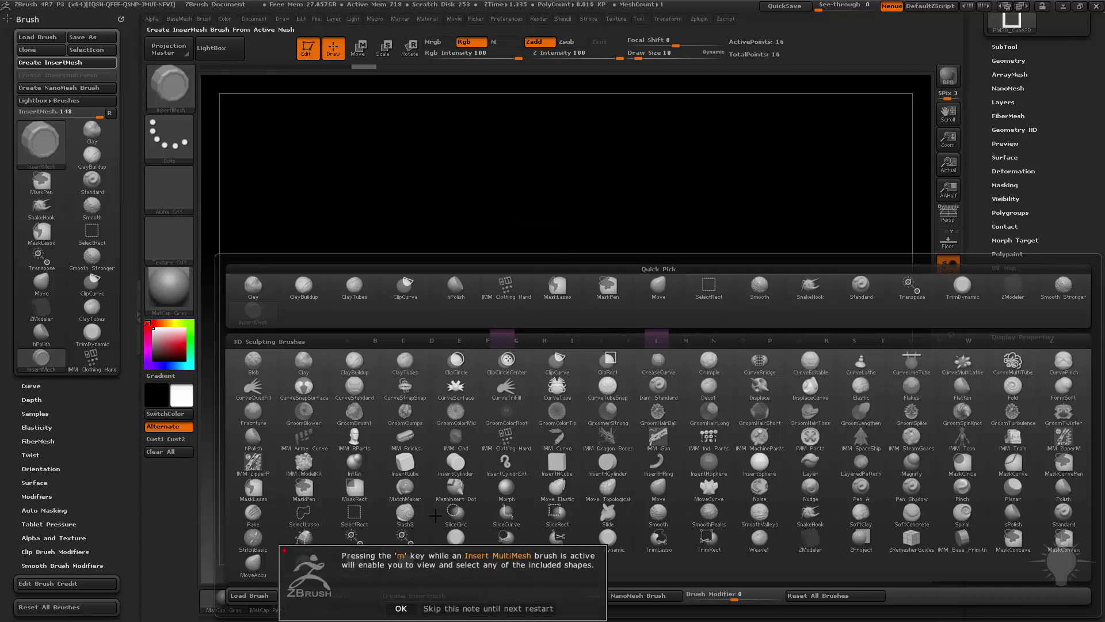
{"action": "left_click", "coordinate": [442, 609]}
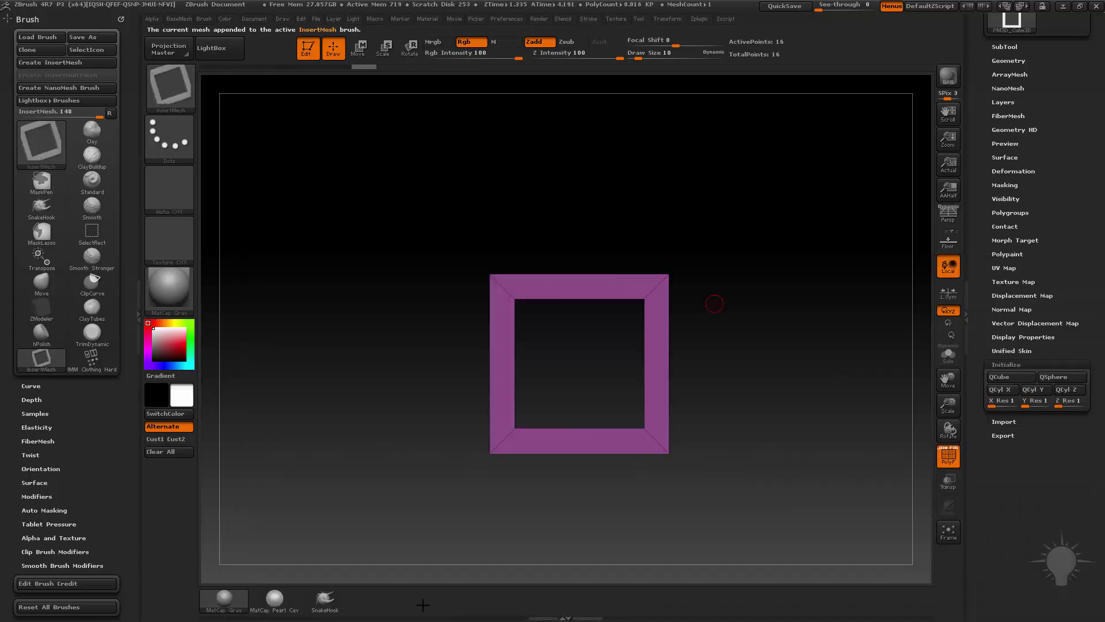
View the meshes stored in the InsertMesh brush and preview the square frame entry
{"action": "left_click_drag", "start_coordinate": [745, 350], "coordinate": [719, 367], "text": "alt"}
{"action": "key", "text": "b"}
{"action": "left_click", "coordinate": [455, 560]}
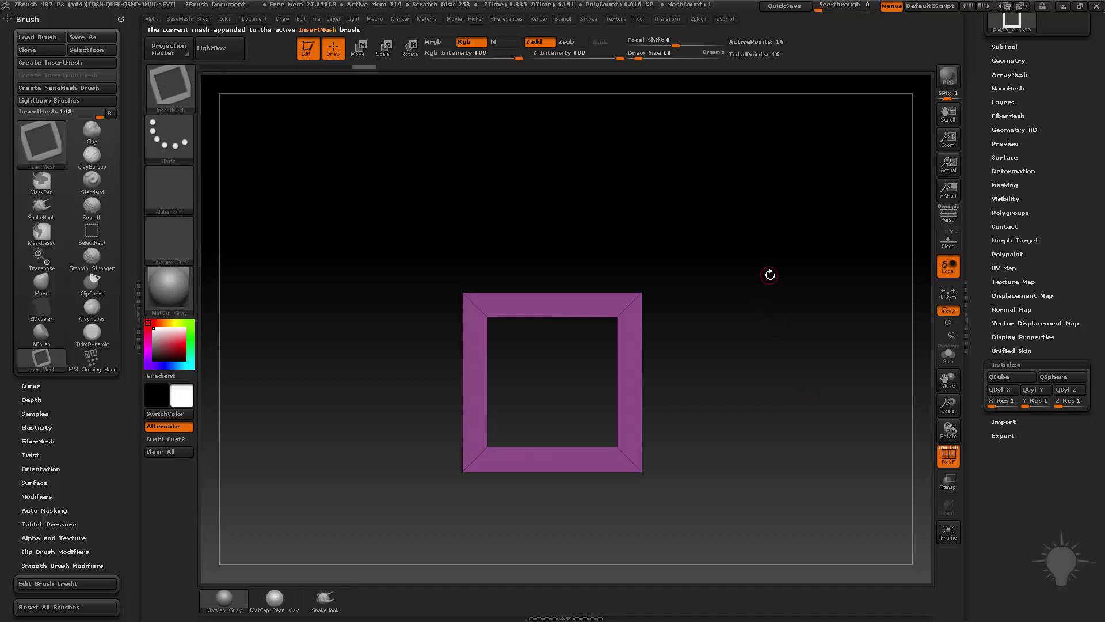
{"action": "key", "text": "m"}
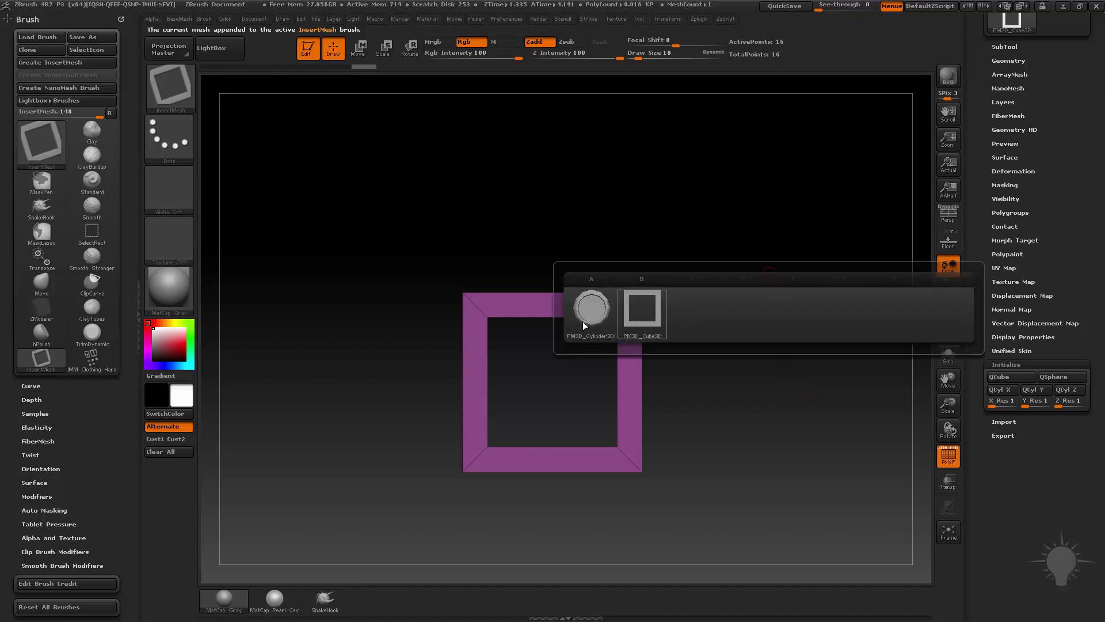
{"action": "mouse_move", "coordinate": [637, 313]}
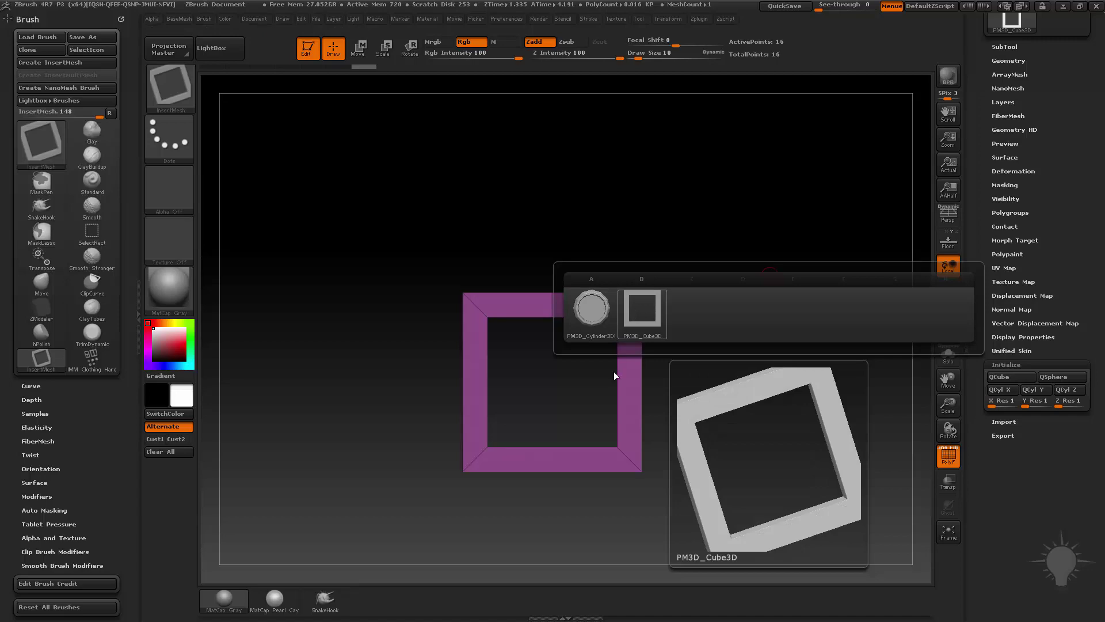
{"action": "left_click_drag", "start_coordinate": [982, 233], "coordinate": [984, 401]}
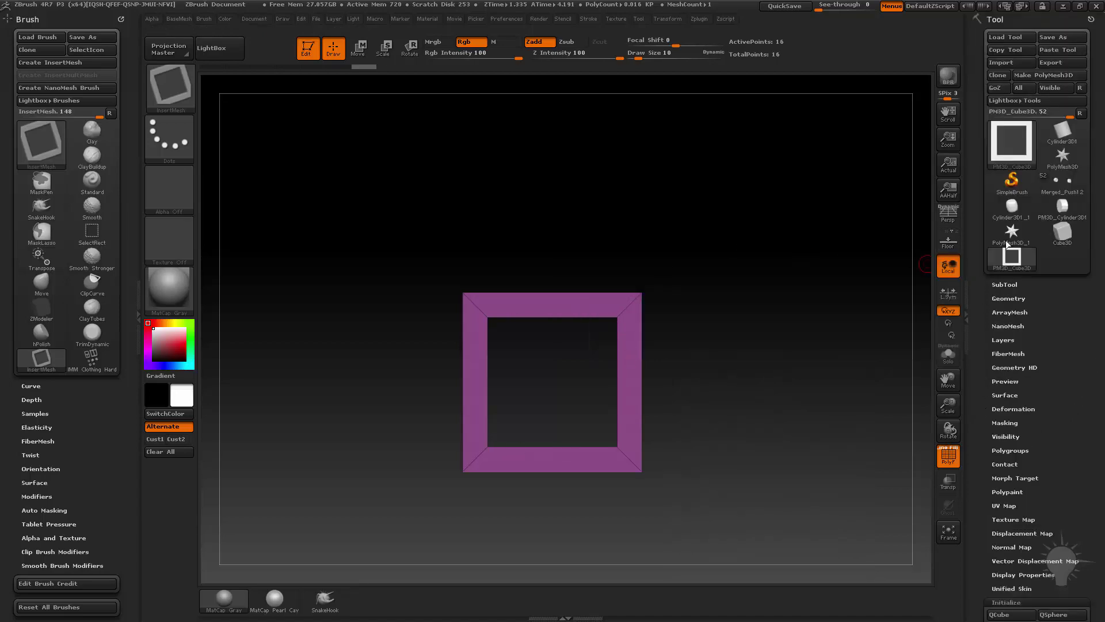
Switch back to the character tool and select the Merged_Push13 boot cuff subtool that carries the straps
{"action": "left_click", "coordinate": [1061, 183]}
{"action": "left_click_drag", "start_coordinate": [865, 402], "coordinate": [834, 305]}
{"action": "left_click_drag", "start_coordinate": [824, 434], "coordinate": [857, 301], "text": "alt"}
{"action": "left_click_drag", "start_coordinate": [782, 423], "coordinate": [711, 155], "text": "alt"}
{"action": "left_click", "coordinate": [683, 389], "text": "alt"}
{"action": "left_click_drag", "start_coordinate": [875, 357], "coordinate": [793, 331], "text": "alt"}
Choose the square frame in the InsertMesh brush and try inserting it on the upper boot strap
{"action": "key", "text": "m"}
{"action": "left_click", "coordinate": [677, 367]}
{"action": "left_click_drag", "start_coordinate": [611, 339], "coordinate": [609, 376]}
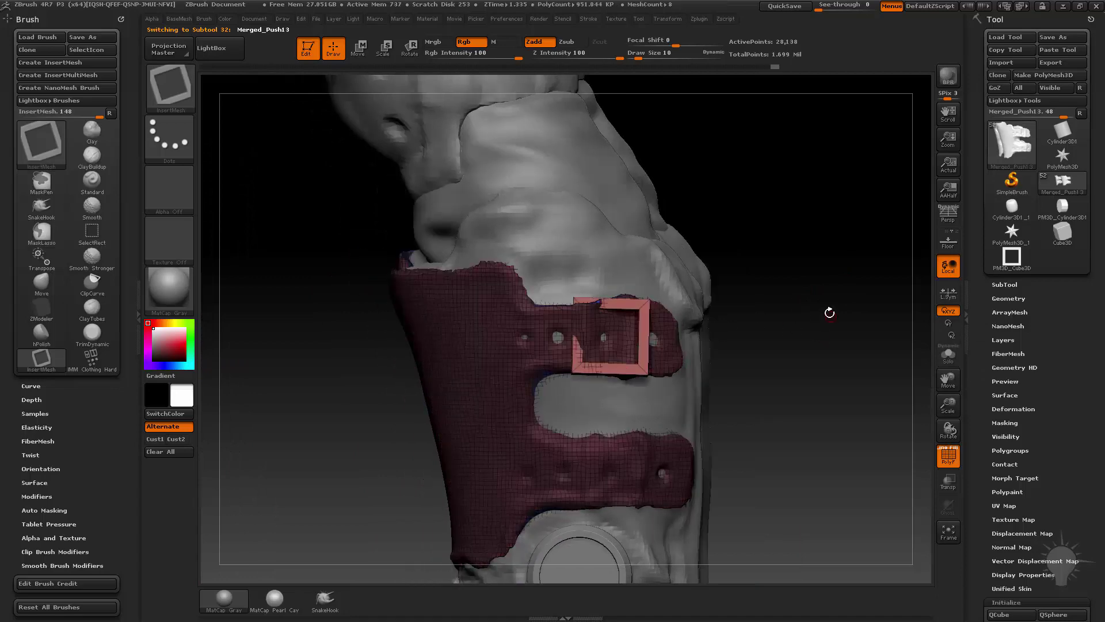
{"action": "left_click_drag", "start_coordinate": [826, 308], "coordinate": [805, 259]}
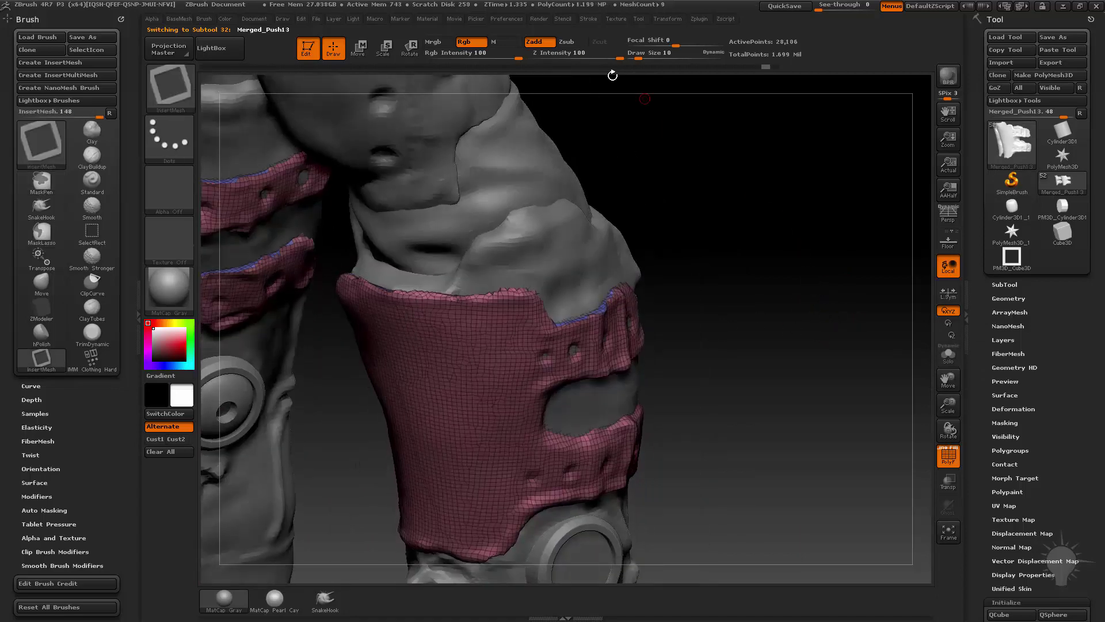
Test frame inserts on the boot cuff at Z Intensity 21 and again at 100, undoing each one
{"action": "left_click_drag", "start_coordinate": [607, 57], "coordinate": [570, 58]}
{"action": "left_click_drag", "start_coordinate": [543, 356], "coordinate": [735, 391]}
{"action": "key", "text": "ctrl+z"}
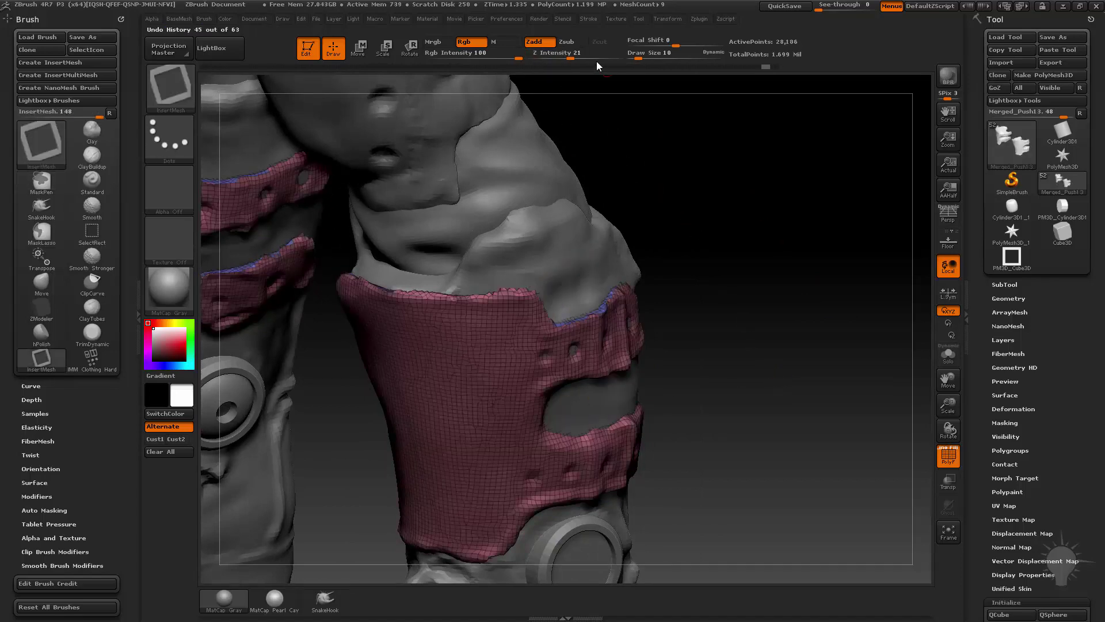
{"action": "left_click_drag", "start_coordinate": [595, 58], "coordinate": [631, 58]}
{"action": "left_click_drag", "start_coordinate": [539, 355], "coordinate": [701, 377]}
{"action": "key", "text": "ctrl+z"}
Dock the Brush palette back in its tray and restore its default brush thumbnail list
{"action": "left_click_drag", "start_coordinate": [118, 457], "coordinate": [79, 403]}
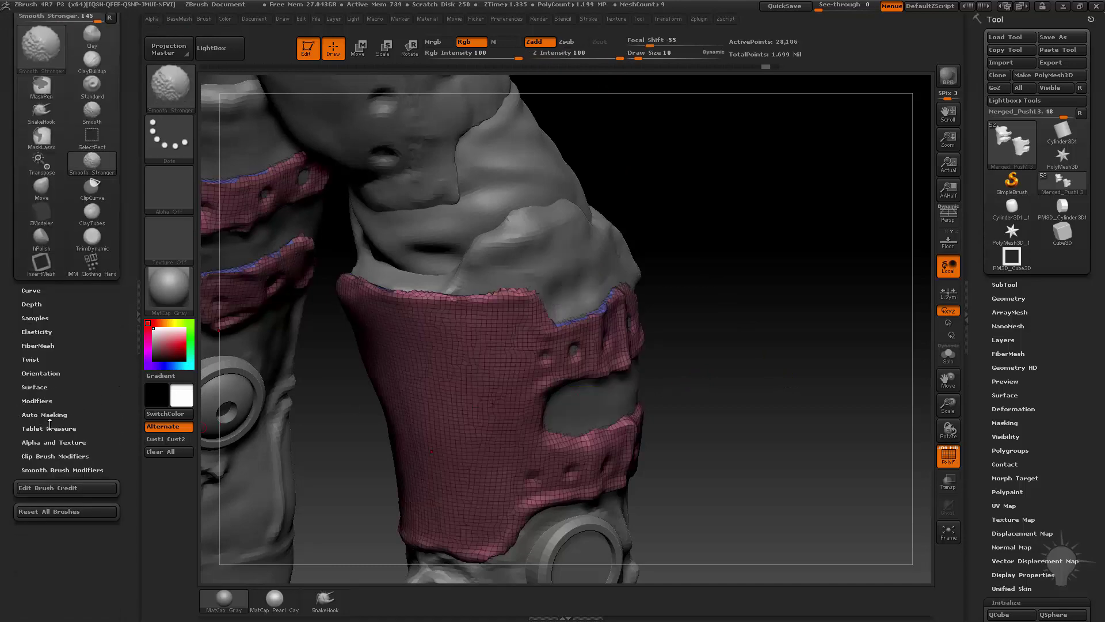
{"action": "scroll", "coordinate": [125, 132], "scroll_direction": "up", "scroll_amount": 3}
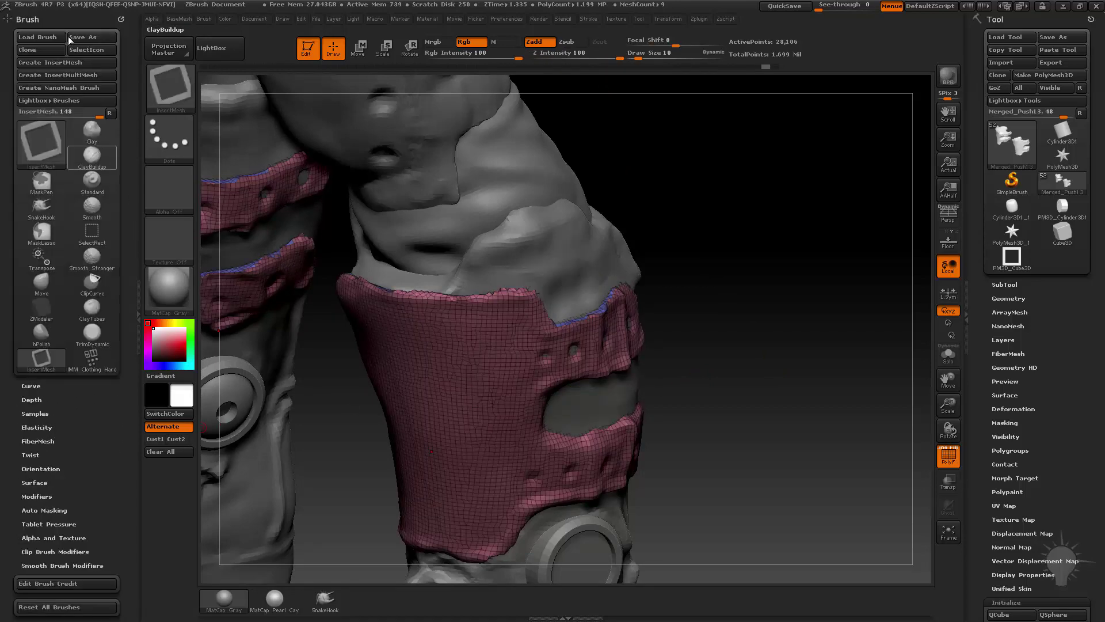
{"action": "left_click", "coordinate": [121, 18]}
{"action": "left_click", "coordinate": [137, 315]}
{"action": "left_click", "coordinate": [4, 314]}
{"action": "left_click", "coordinate": [204, 19]}
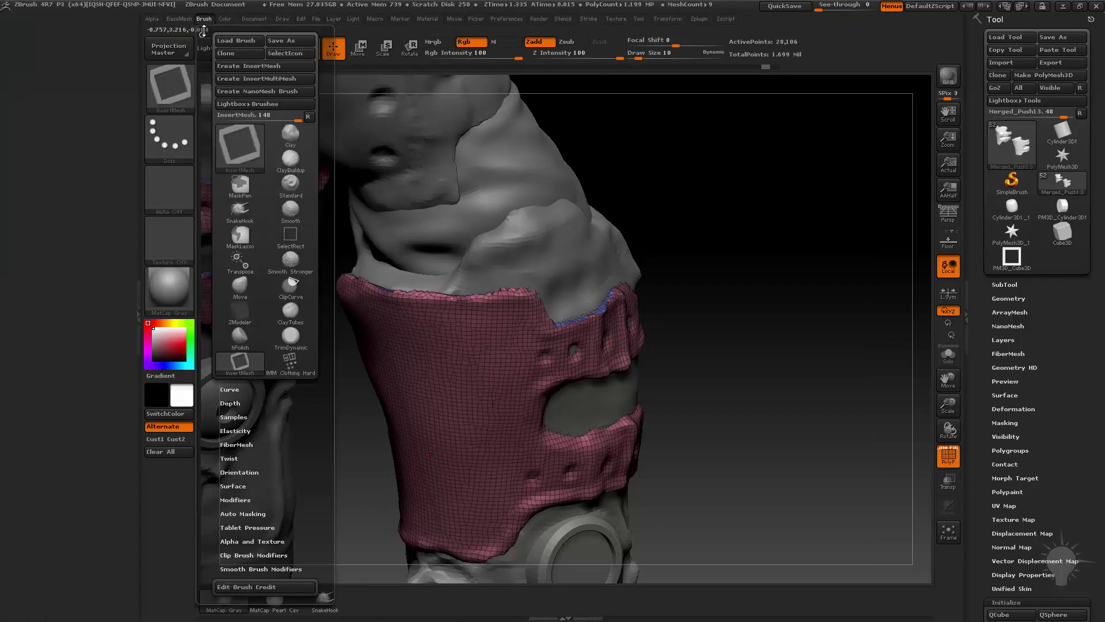
{"action": "mouse_move", "coordinate": [202, 32]}
{"action": "left_mouse_down"}
{"action": "mouse_move", "coordinate": [108, 108]}
{"action": "mouse_move", "coordinate": [14, 23]}
{"action": "left_mouse_up"}
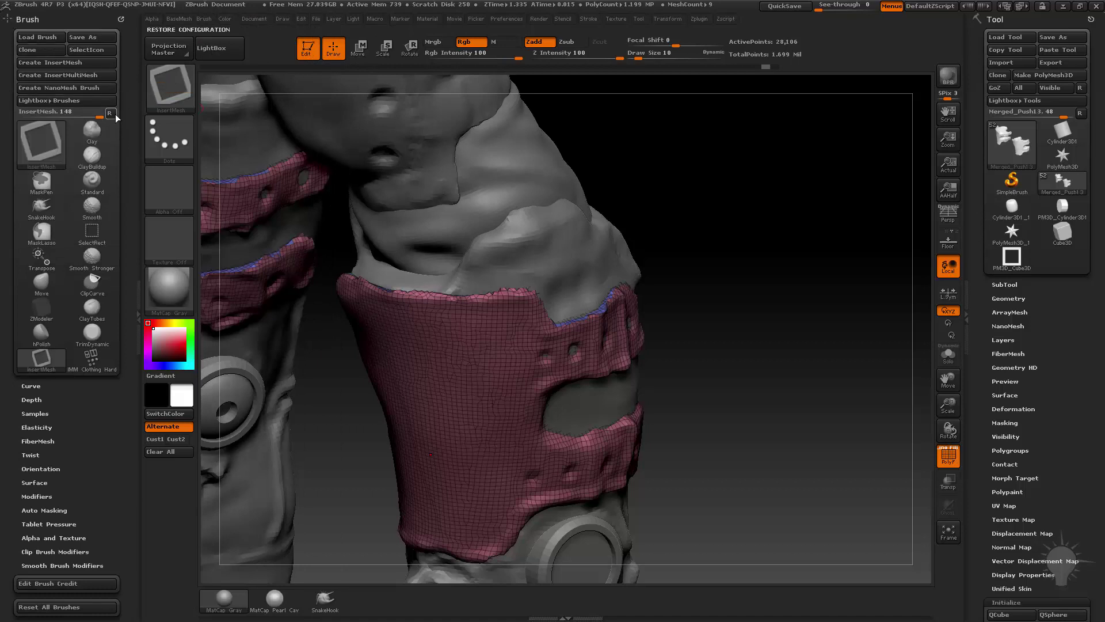
{"action": "left_click", "coordinate": [109, 113]}
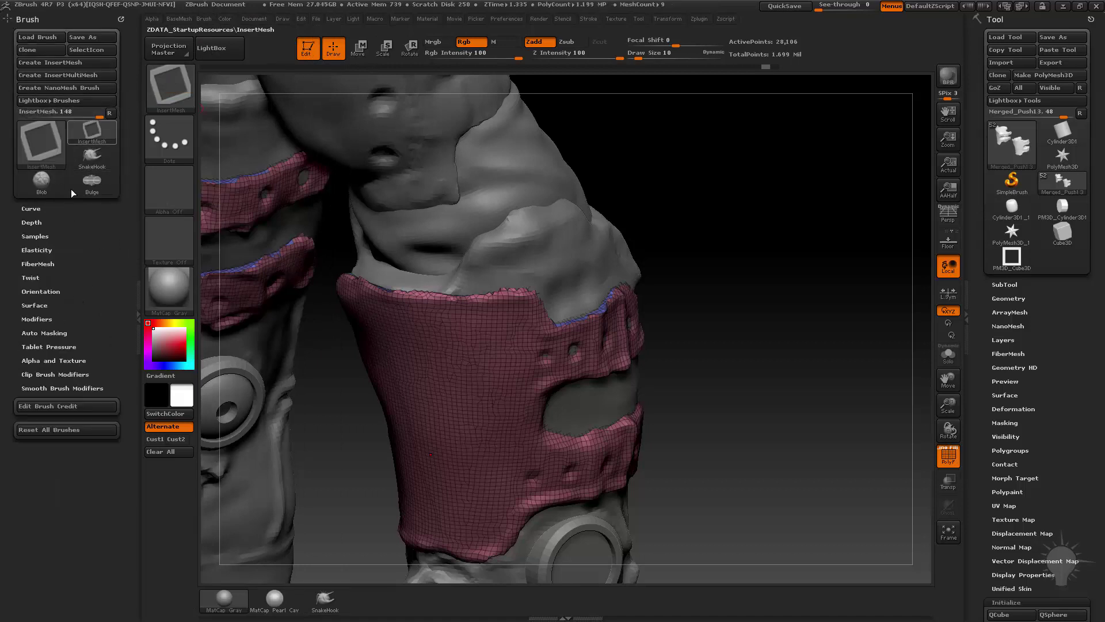
Test a frame insert with the brush's Strength Multiplier at about 5.7, undo it and reset the multiplier to 1
{"action": "key", "text": "shift"}
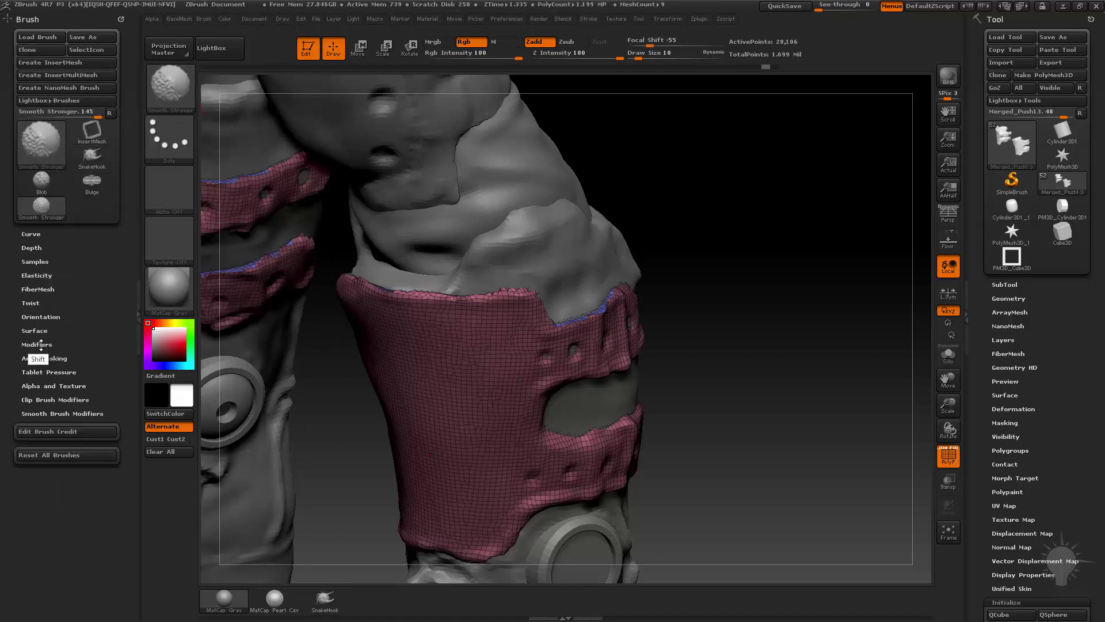
{"action": "left_click", "coordinate": [38, 344]}
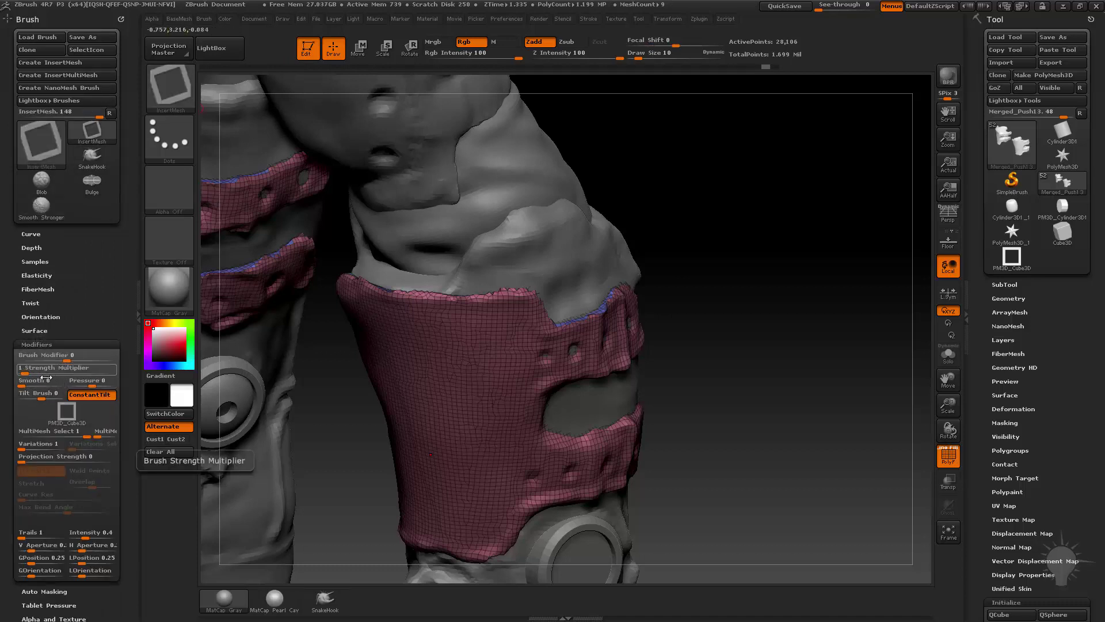
{"action": "left_click_drag", "start_coordinate": [24, 369], "coordinate": [79, 360]}
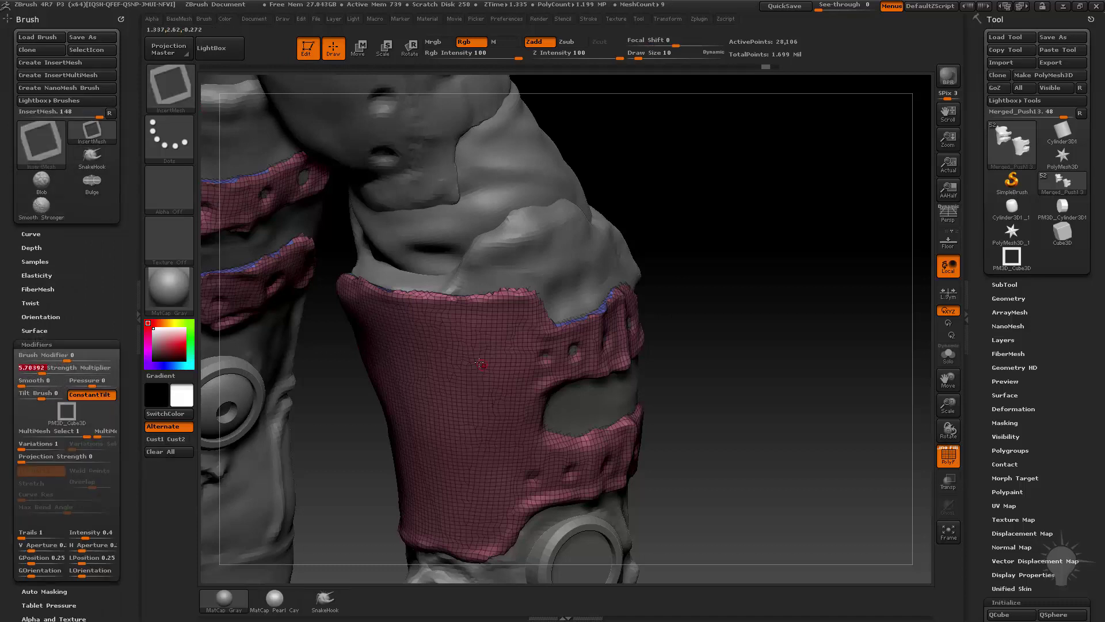
{"action": "left_click_drag", "start_coordinate": [480, 361], "coordinate": [891, 365]}
{"action": "key", "text": "ctrl+z"}
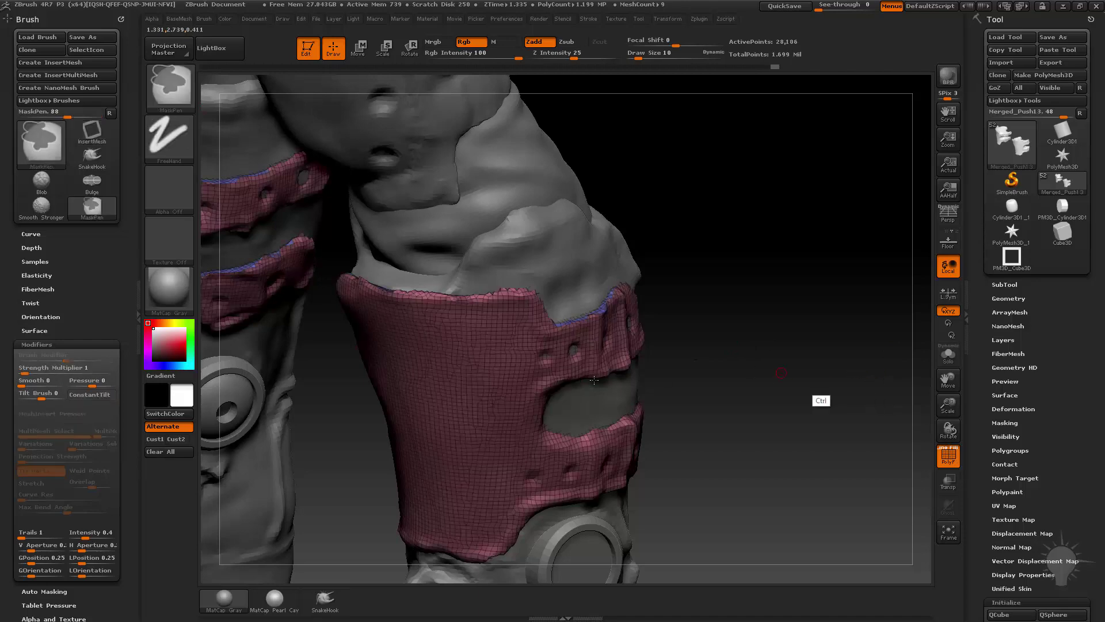
{"action": "left_click", "coordinate": [68, 369]}
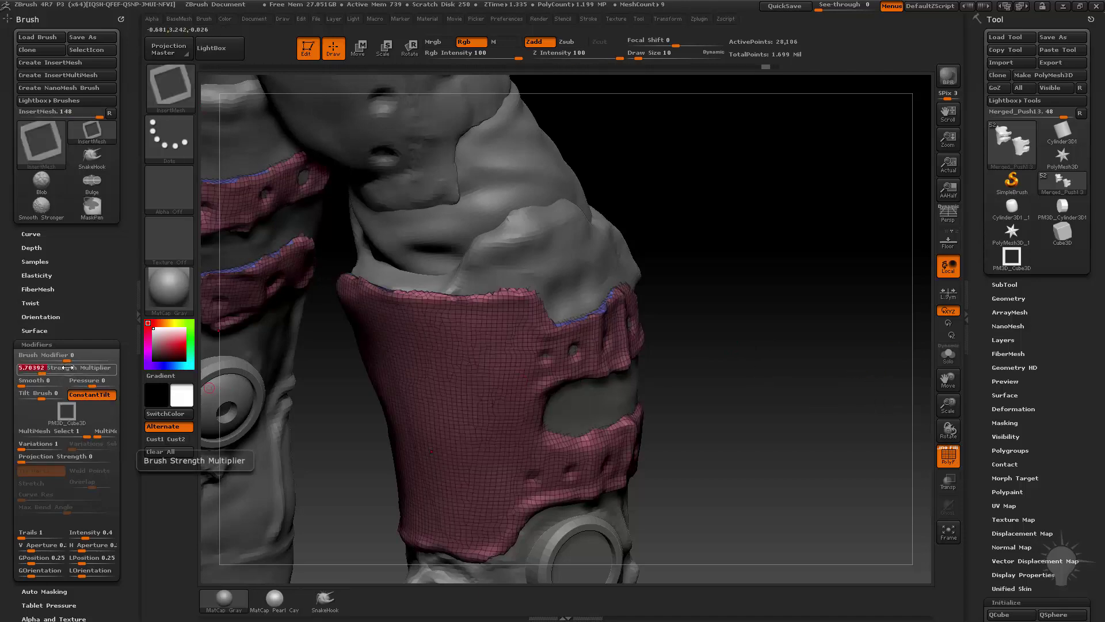
{"action": "type", "text": "1"}
{"action": "key", "text": "Return"}
Insert the square frame over the outer end of the upper boot strap and adjust its placement with Transpose
{"action": "left_click_drag", "start_coordinate": [790, 226], "coordinate": [435, 89]}
{"action": "left_click_drag", "start_coordinate": [563, 327], "coordinate": [565, 351]}
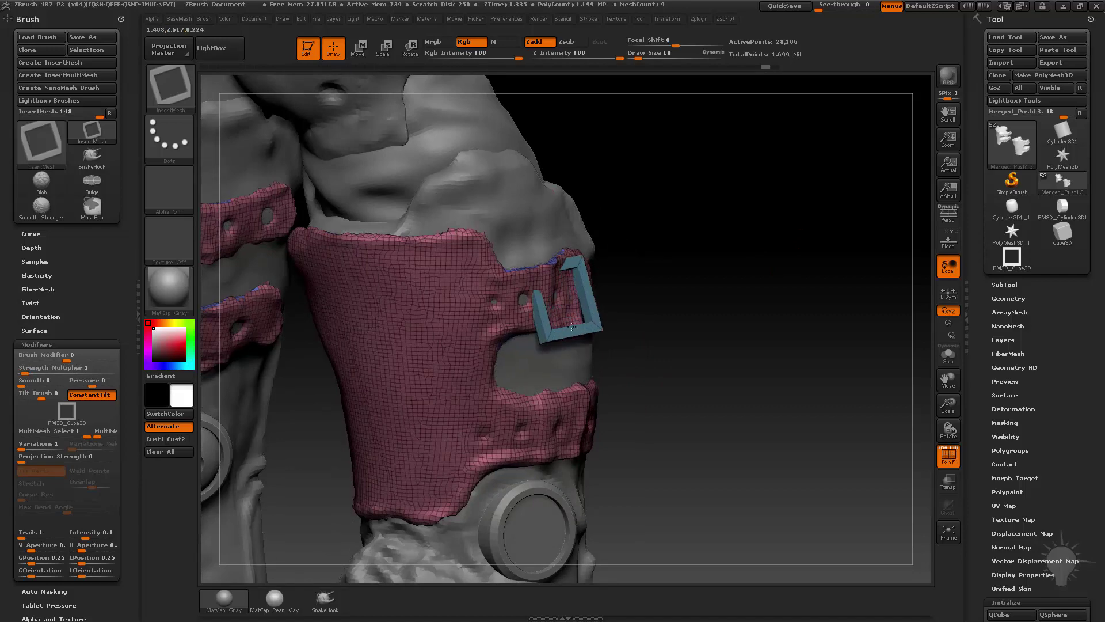
{"action": "key", "text": "w"}
{"action": "left_click_drag", "start_coordinate": [700, 292], "coordinate": [754, 292]}
{"action": "left_click_drag", "start_coordinate": [612, 296], "coordinate": [582, 290]}
{"action": "key", "text": "ctrl+z"}
{"action": "key", "text": "r"}
{"action": "key", "text": "w"}
{"action": "key", "text": "q"}
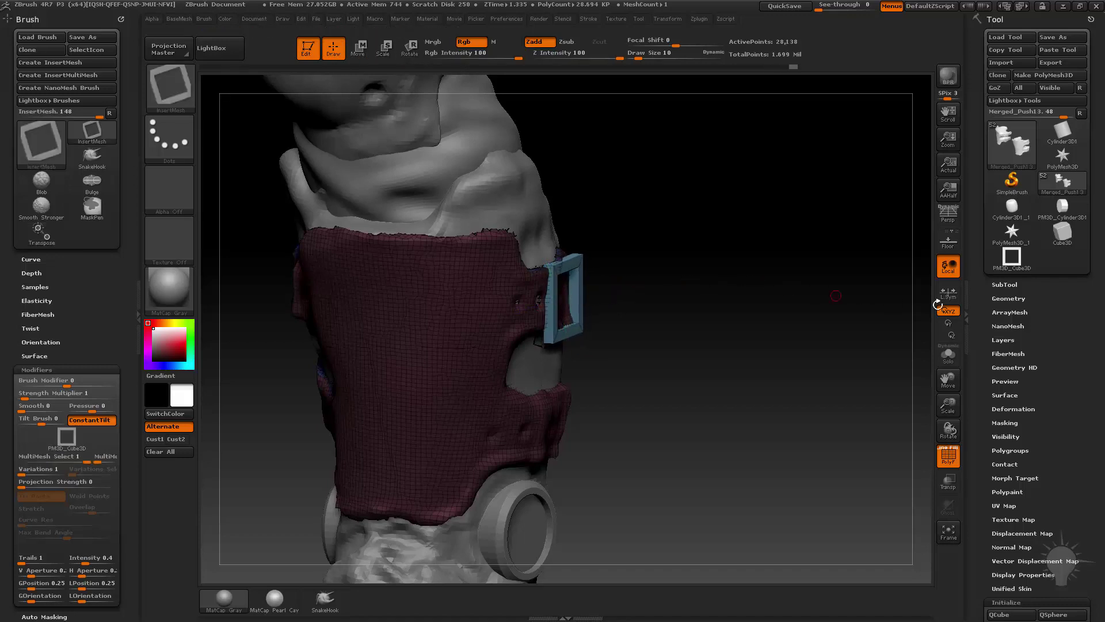
Split the inserted frame from the masked boot cuff into its own subtool and make that subtool active
{"action": "key", "text": "shift"}
{"action": "left_click", "coordinate": [1005, 285]}
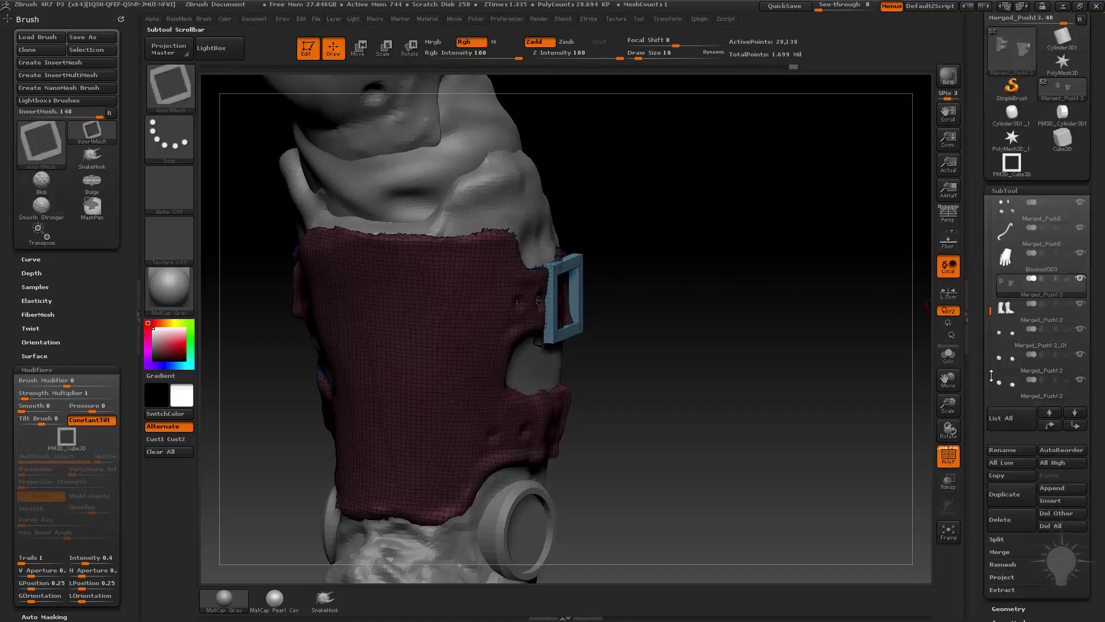
{"action": "left_click", "coordinate": [1001, 539]}
{"action": "left_click", "coordinate": [1030, 601]}
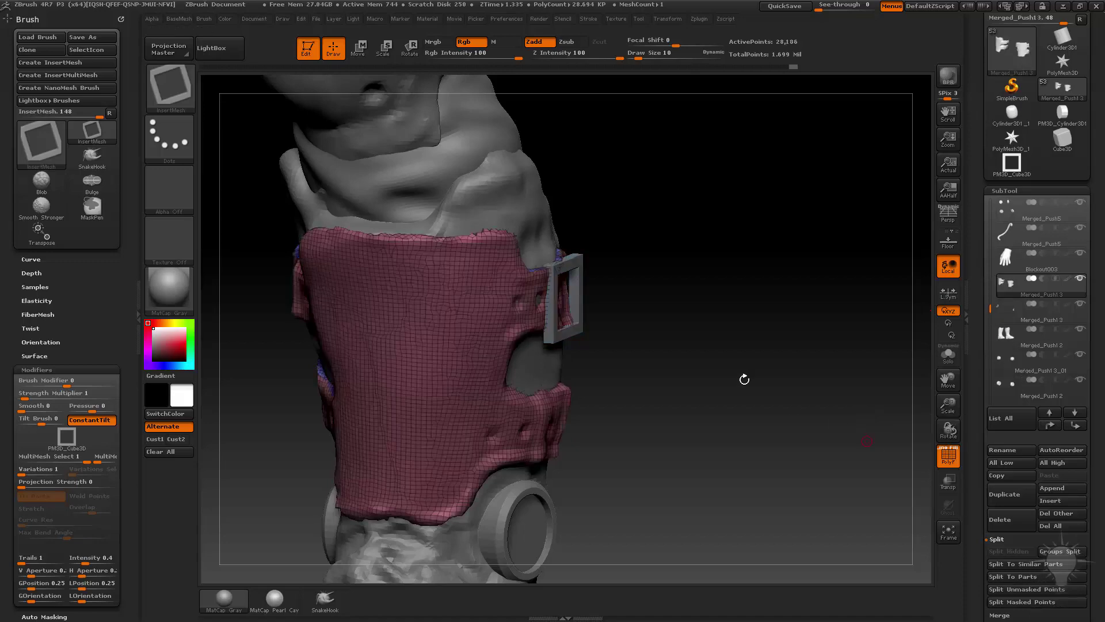
{"action": "left_click", "coordinate": [577, 275], "text": "alt"}
{"action": "left_click_drag", "start_coordinate": [817, 330], "coordinate": [739, 278]}
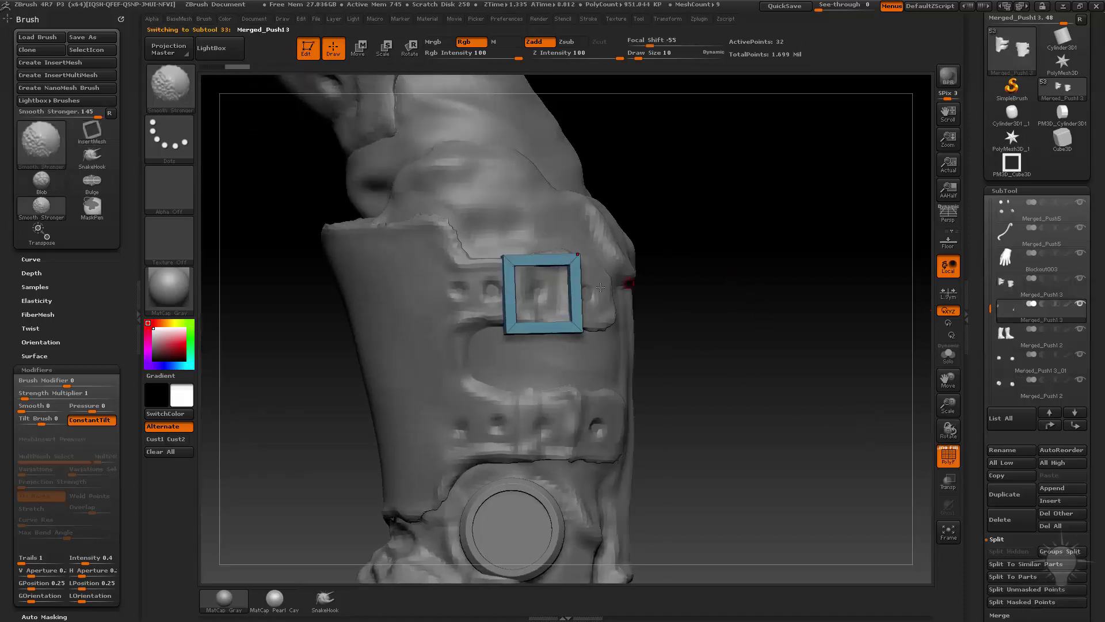
Duplicate the frame down onto the lower strap with Transpose Move and align the copy to the boot
{"action": "key", "text": "w"}
{"action": "left_click_drag", "start_coordinate": [828, 348], "coordinate": [805, 331], "text": "alt"}
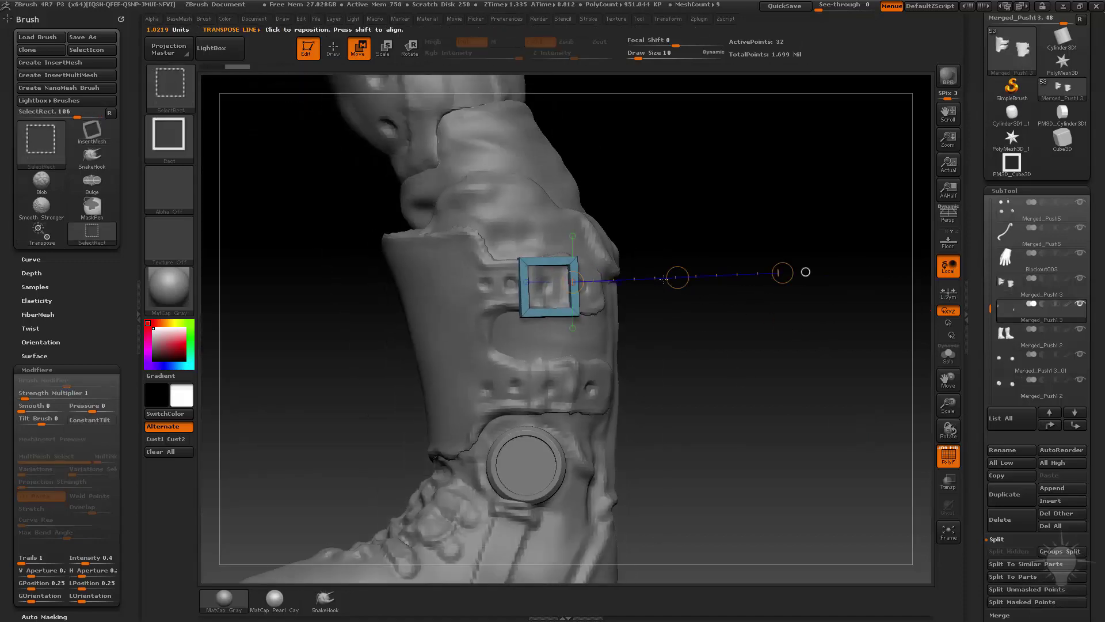
{"action": "left_click_drag", "start_coordinate": [676, 276], "coordinate": [681, 370], "text": "ctrl"}
{"action": "mouse_move", "coordinate": [688, 322]}
{"action": "left_mouse_down"}
{"action": "mouse_move", "coordinate": [742, 286]}
{"action": "mouse_move", "coordinate": [797, 282]}
{"action": "left_mouse_up"}
{"action": "mouse_move", "coordinate": [610, 377]}
{"action": "left_mouse_down"}
{"action": "mouse_move", "coordinate": [641, 370]}
{"action": "mouse_move", "coordinate": [648, 385]}
{"action": "left_mouse_up"}
Copy the frame to the straps on the boot's opposite side and angle the copies to fit the surface
{"action": "mouse_move", "coordinate": [560, 382]}
{"action": "left_mouse_down"}
{"action": "mouse_move", "coordinate": [682, 384]}
{"action": "mouse_move", "coordinate": [423, 354]}
{"action": "left_mouse_up"}
{"action": "key", "text": "r"}
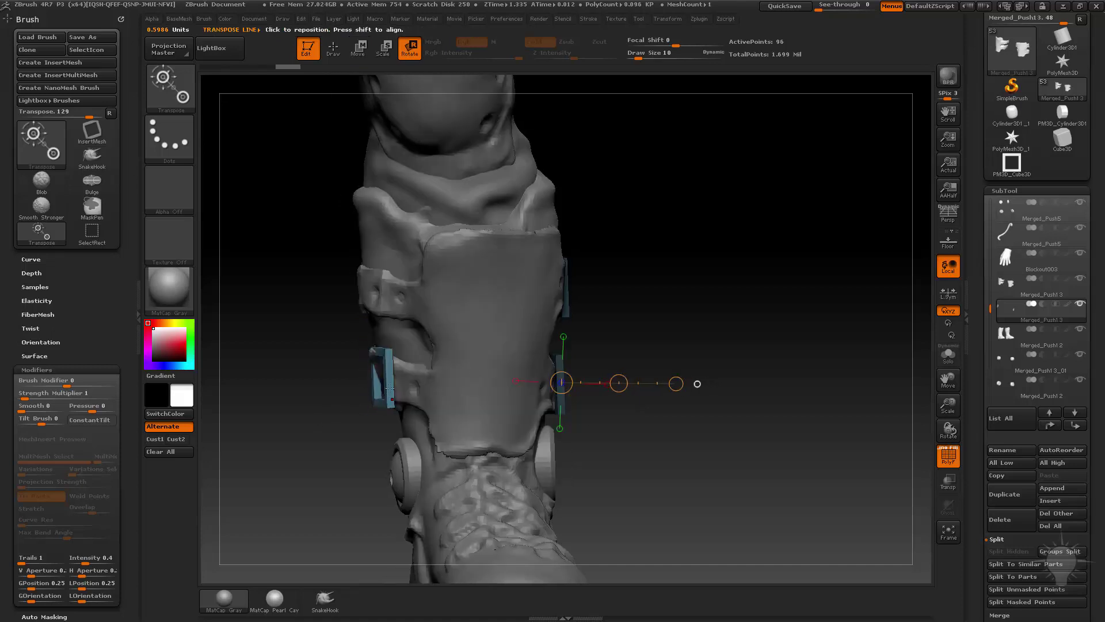
{"action": "mouse_move", "coordinate": [385, 397]}
{"action": "left_mouse_down"}
{"action": "mouse_move", "coordinate": [375, 422]}
{"action": "mouse_move", "coordinate": [348, 416]}
{"action": "mouse_move", "coordinate": [313, 323]}
{"action": "mouse_move", "coordinate": [353, 314]}
{"action": "left_mouse_up"}
{"action": "key", "text": "w"}
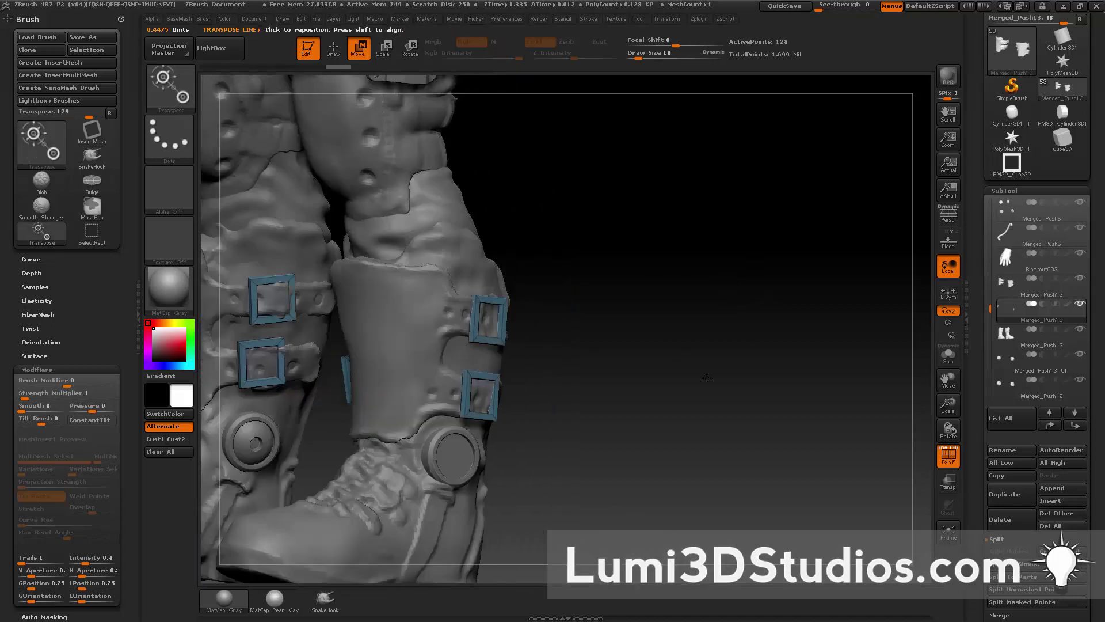